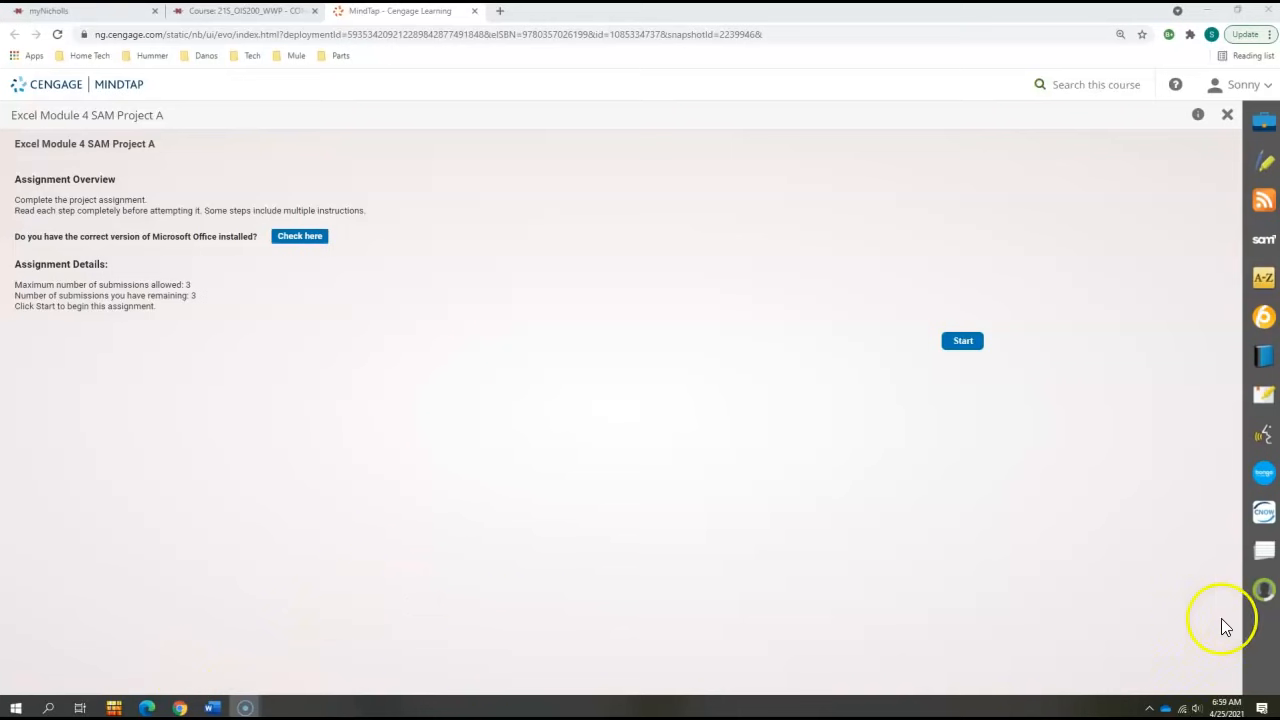
- Start the Excel Module 4 SAM Project A assignment, then download and open the start workbook
click(963, 341)
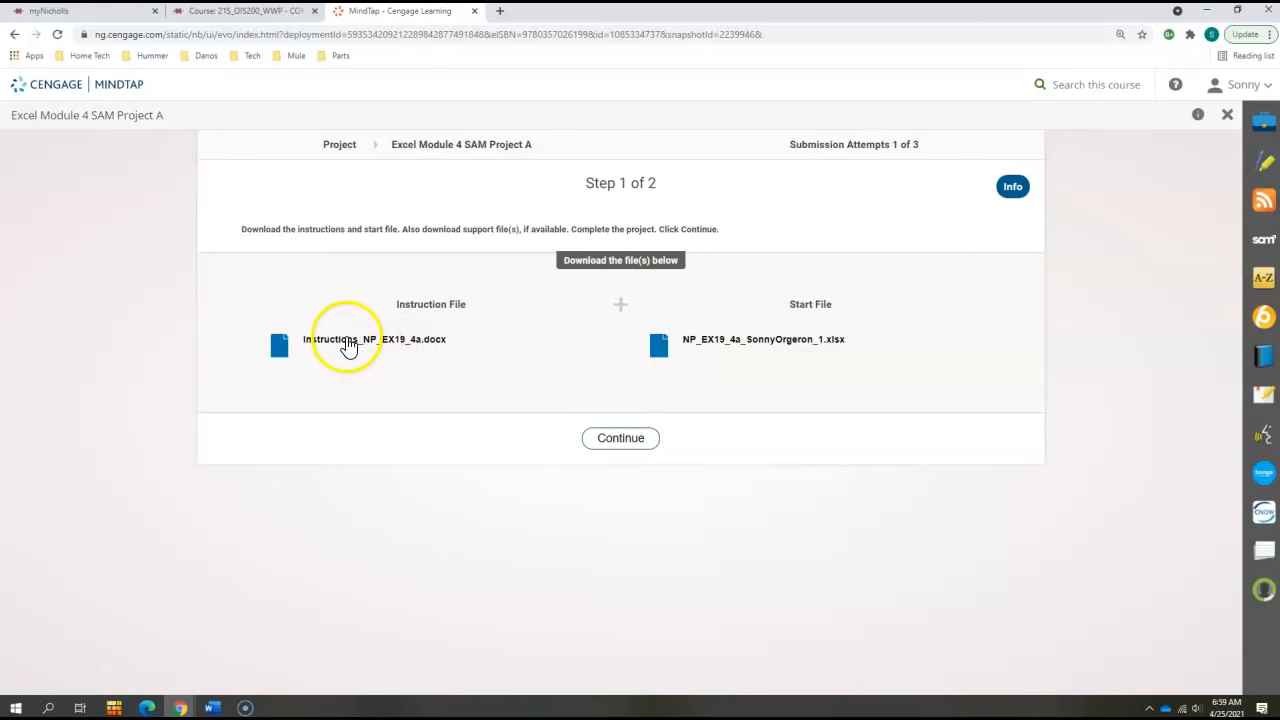
click(762, 341)
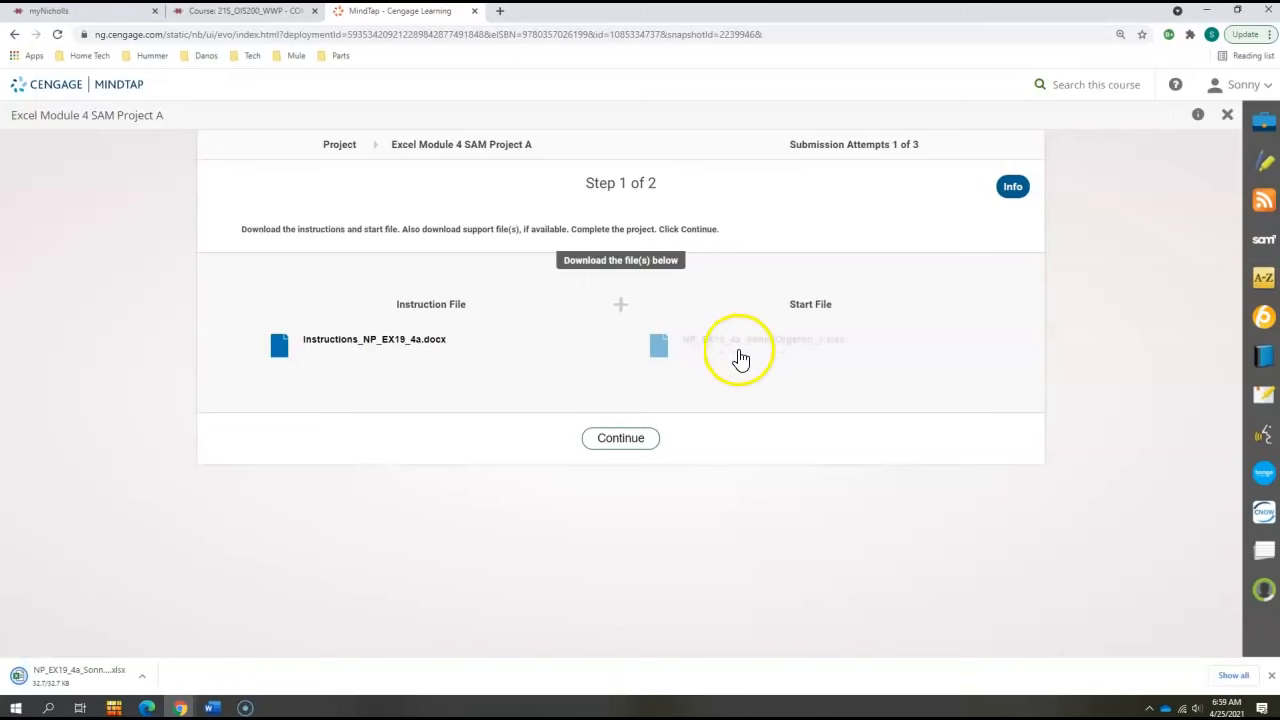
click(110, 677)
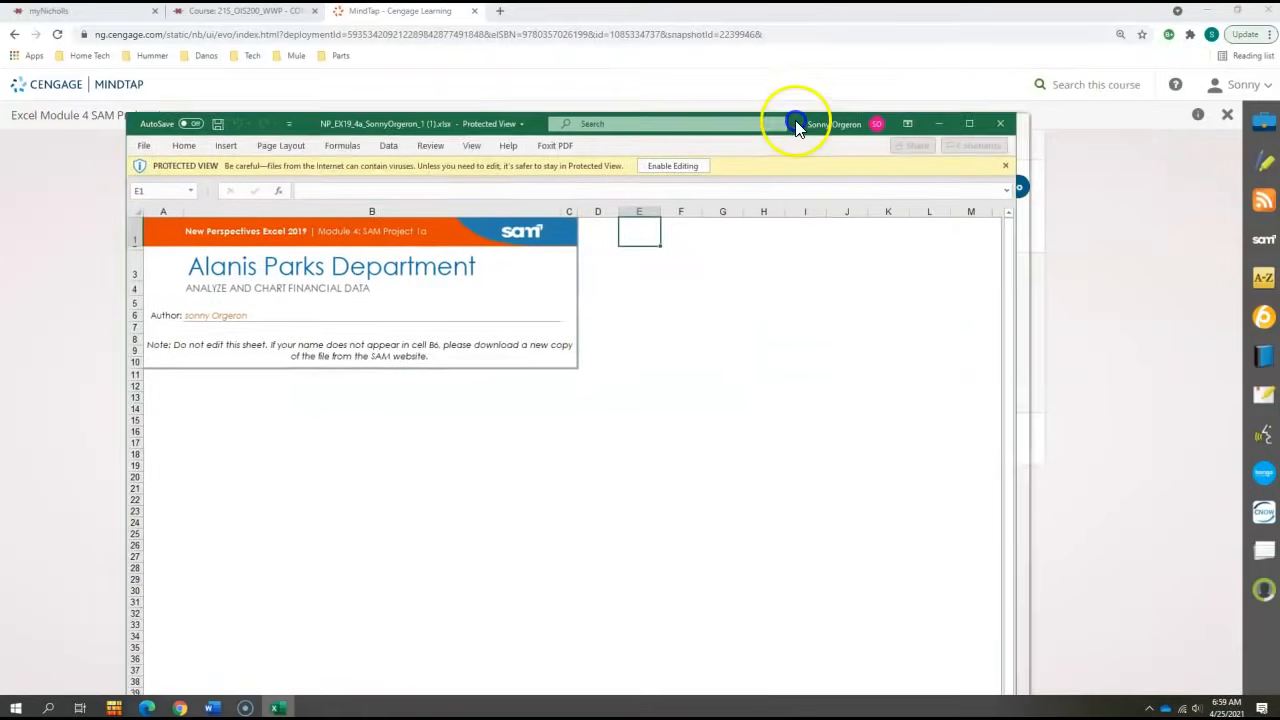
- Maximize the workbook window and enable editing of the protected file
drag(791, 120, 676, 20)
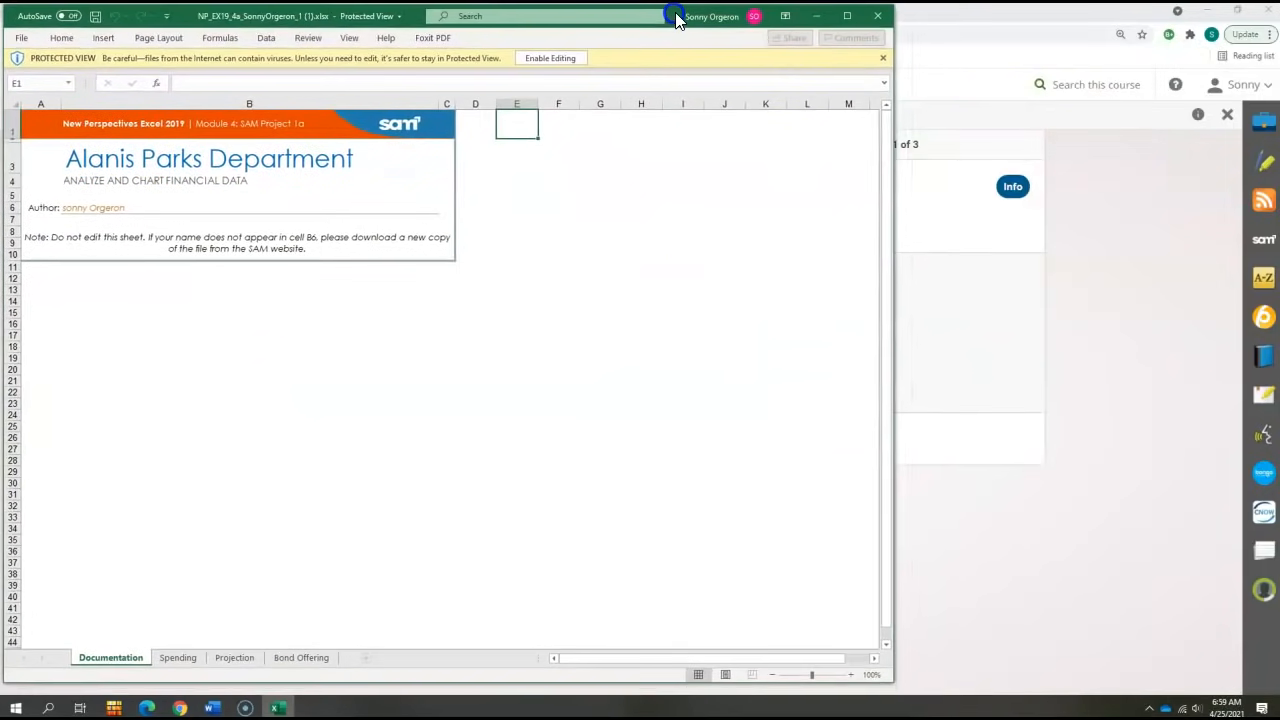
click(847, 16)
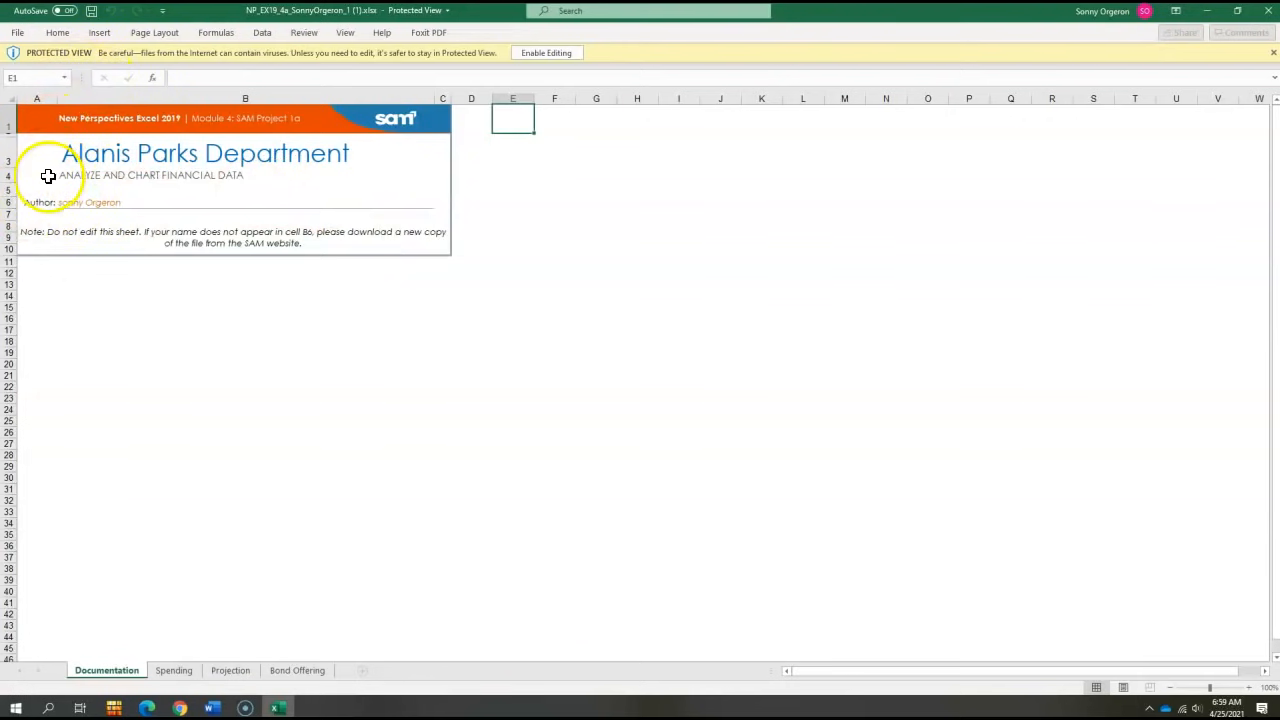
click(70, 202)
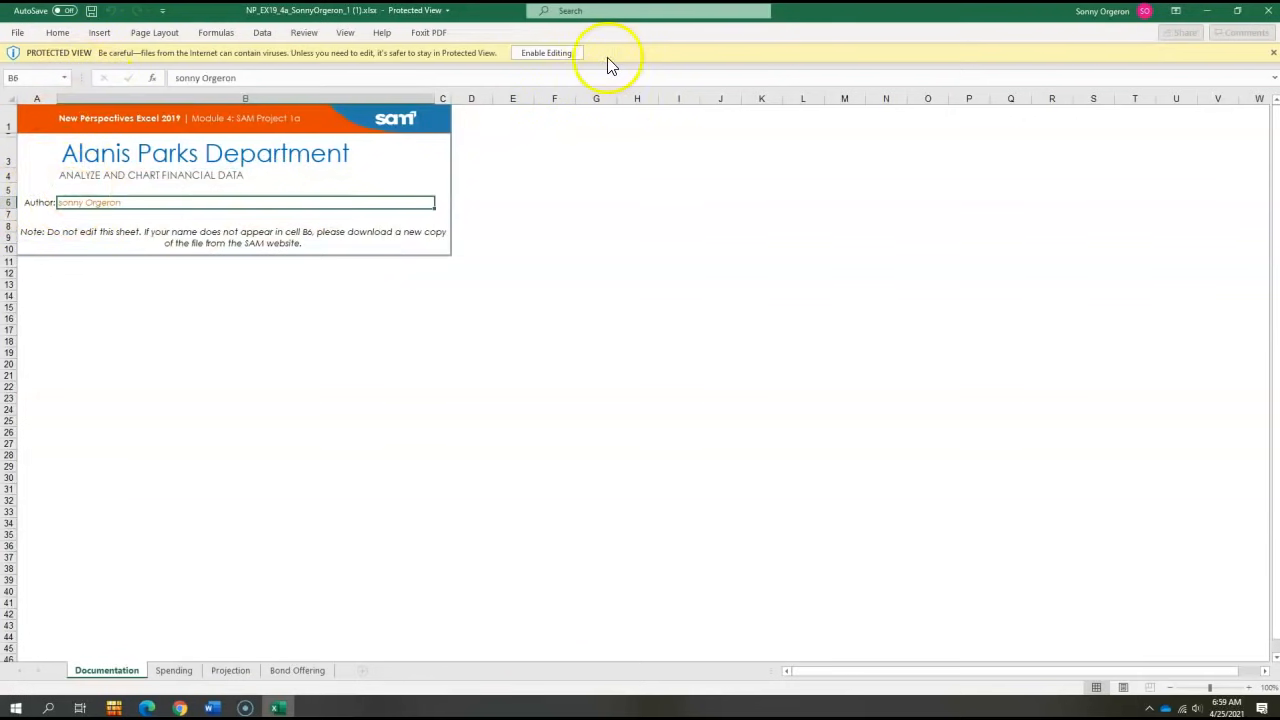
click(555, 52)
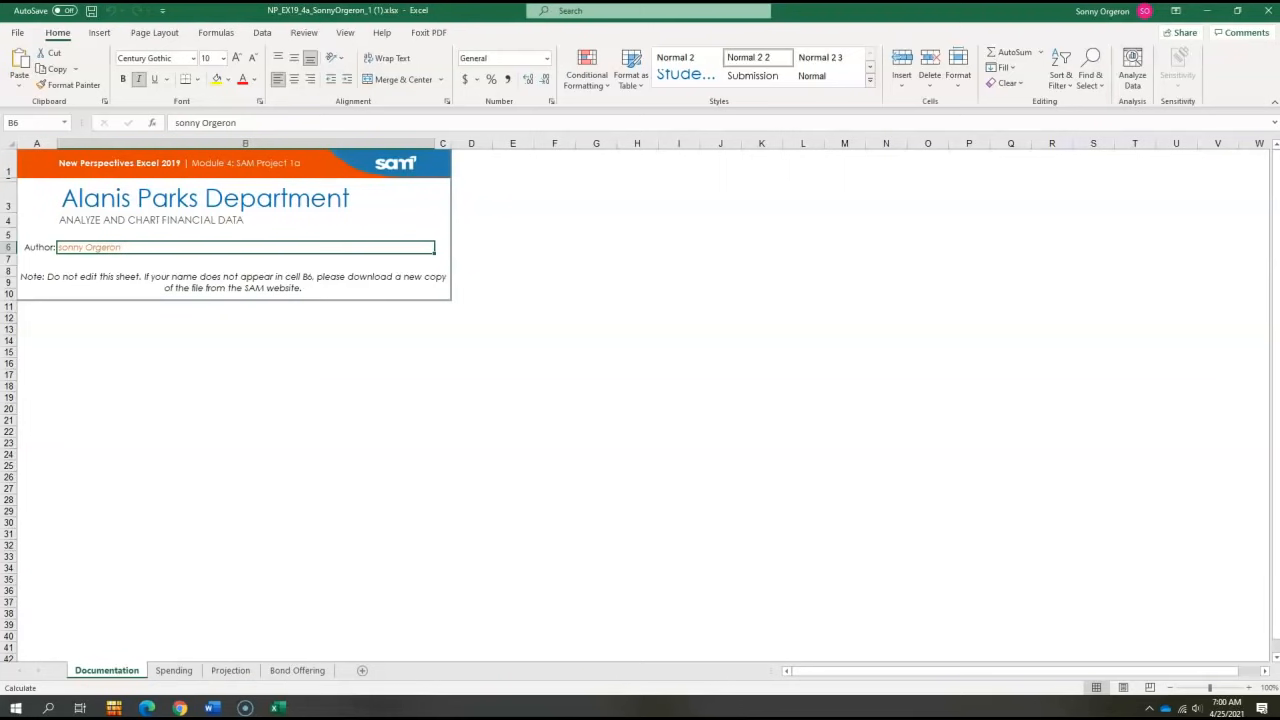
- On the Spending sheet, apply solid blue fill data bars to the 2021 values in E5:E10
click(174, 670)
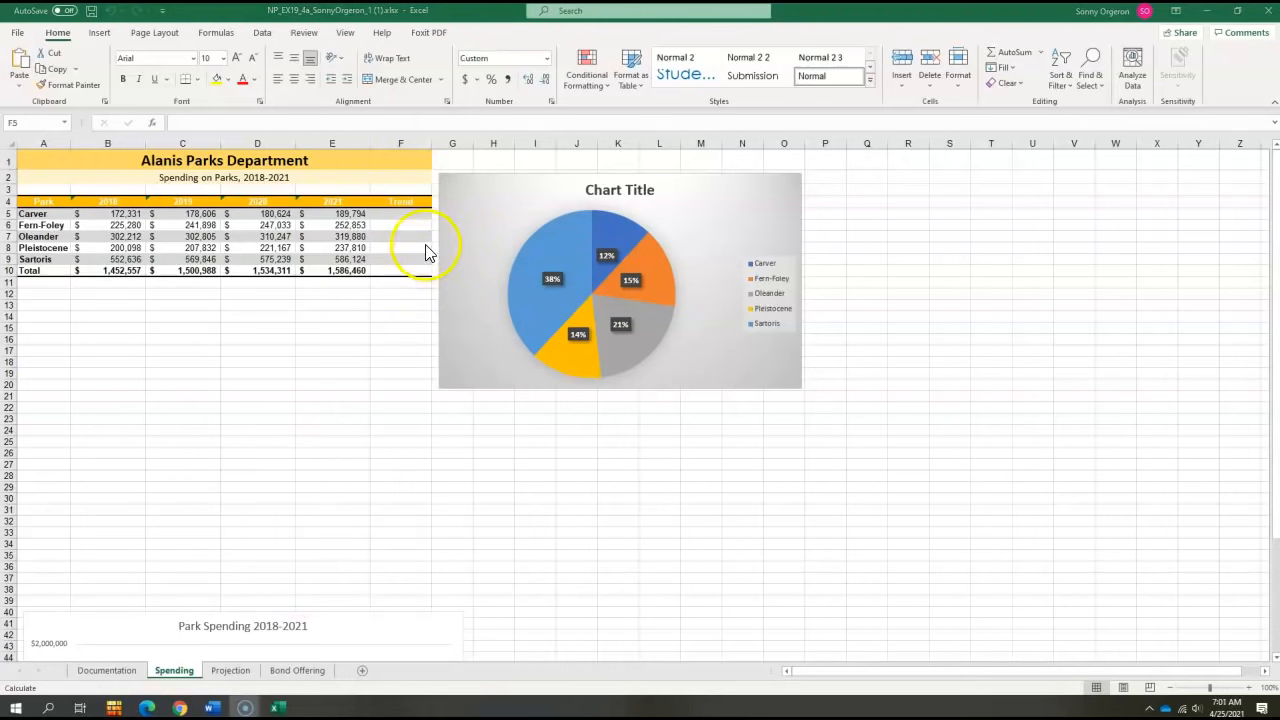
drag(343, 212, 343, 273)
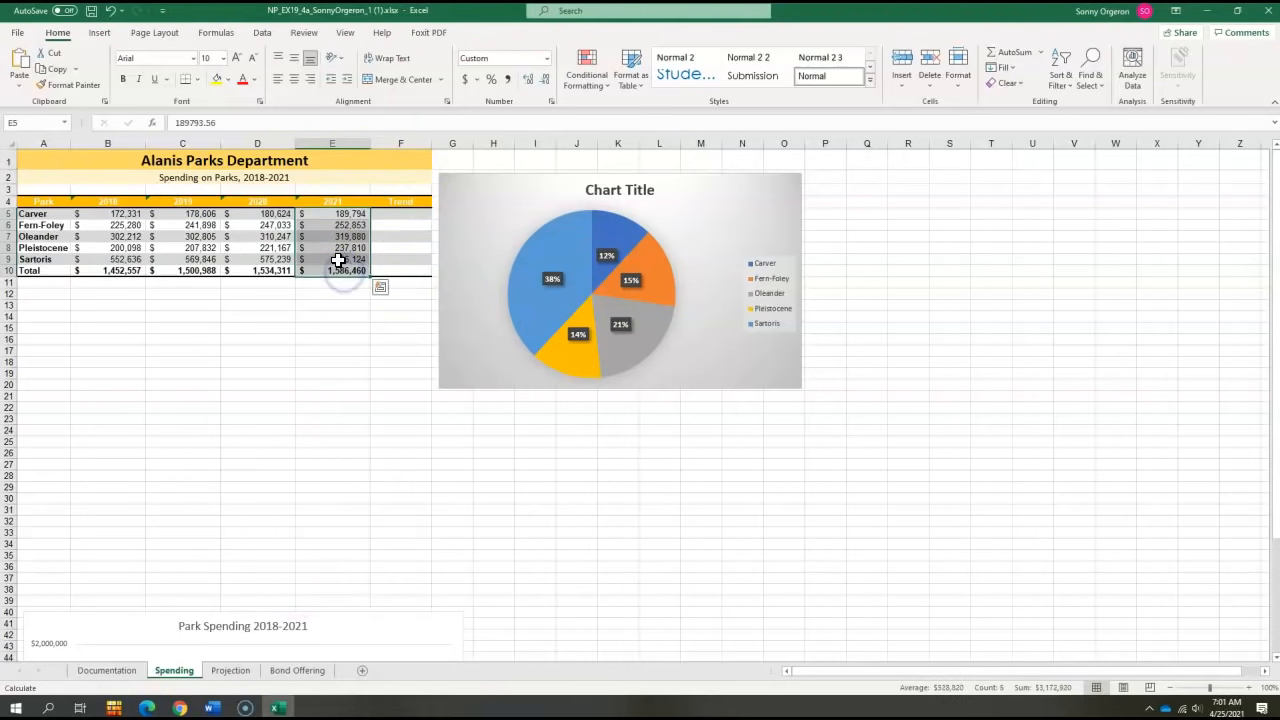
click(600, 88)
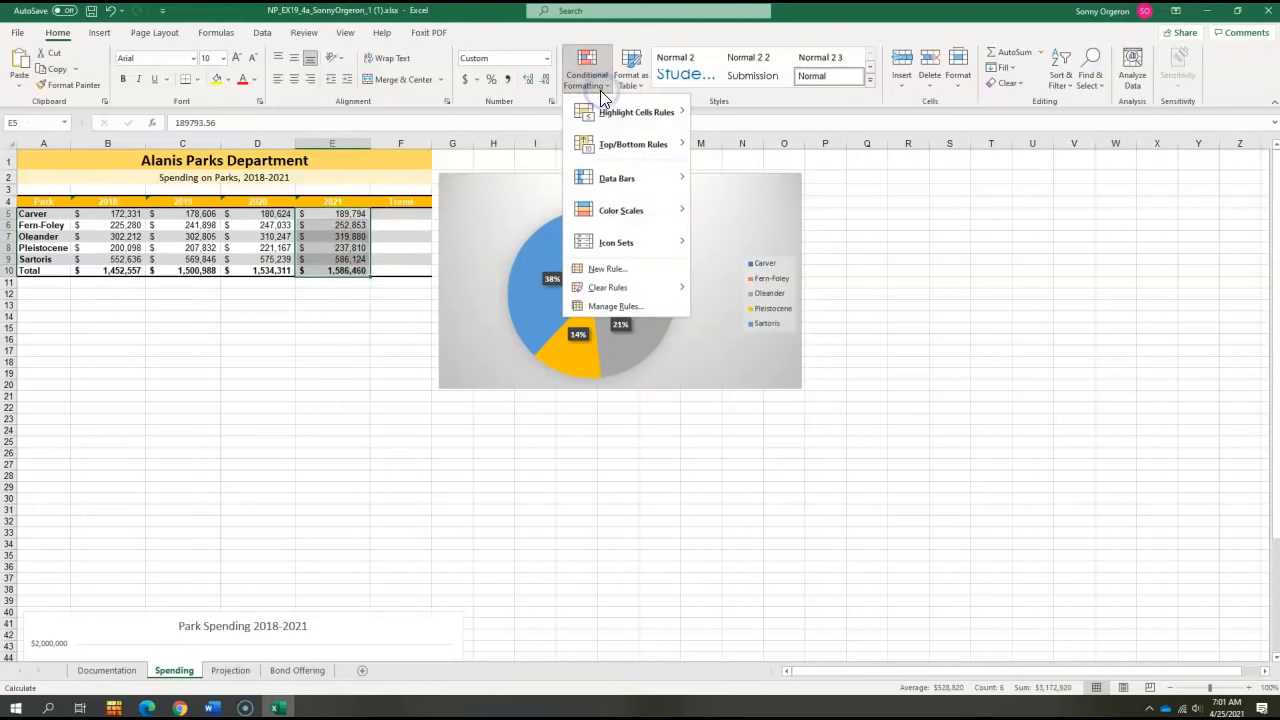
mouse_move(597, 177)
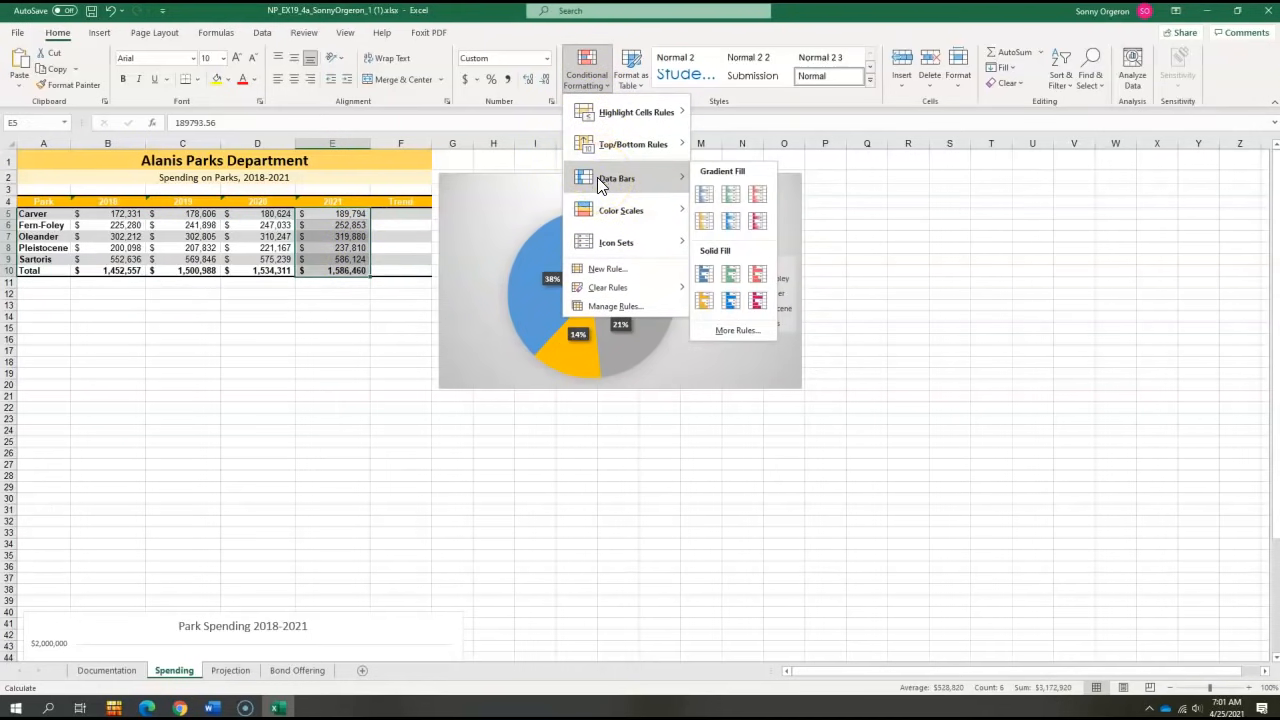
click(702, 276)
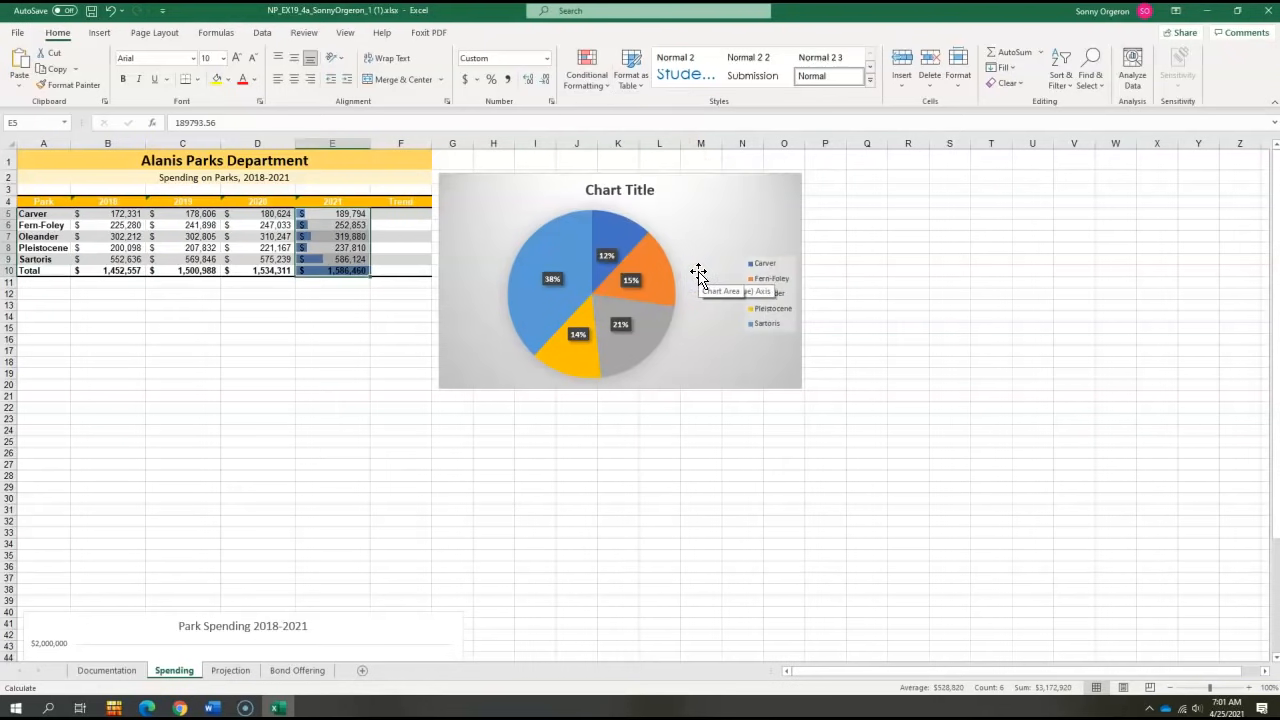
click(697, 264)
- Insert line sparklines in the Trend cells F5:F10 using the data range B5:E10
click(399, 216)
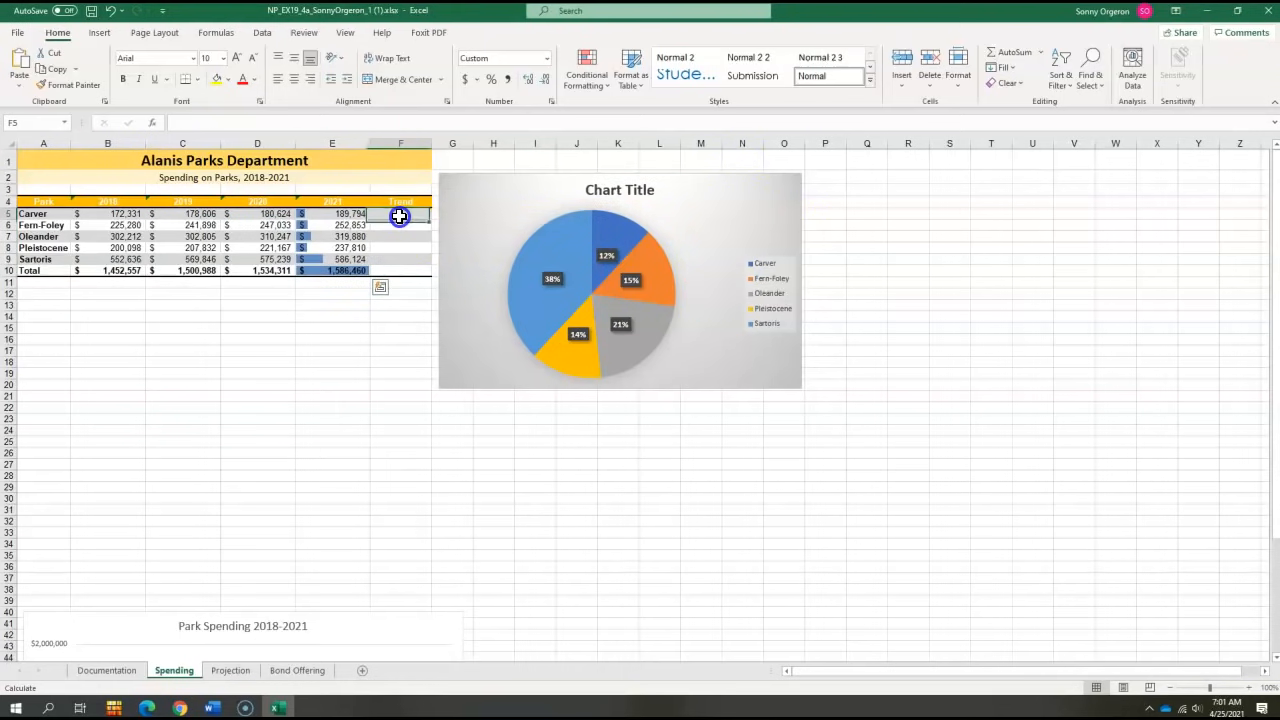
drag(399, 216, 397, 271)
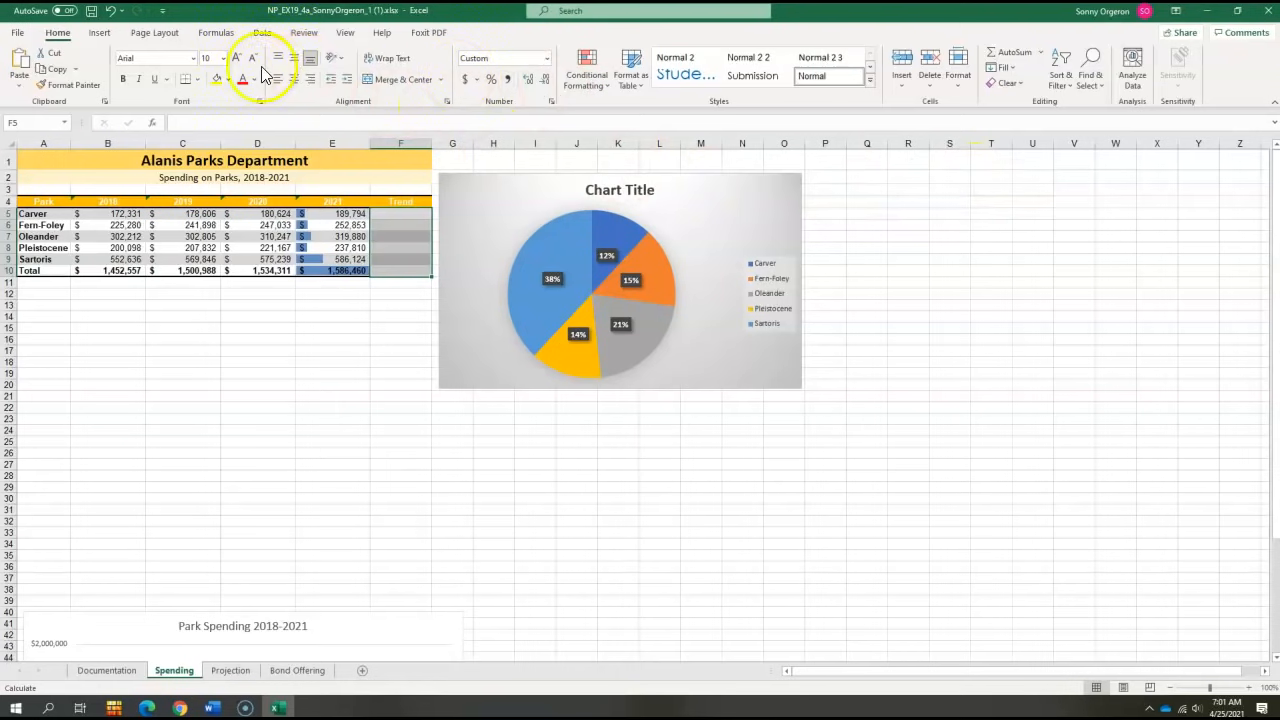
click(97, 33)
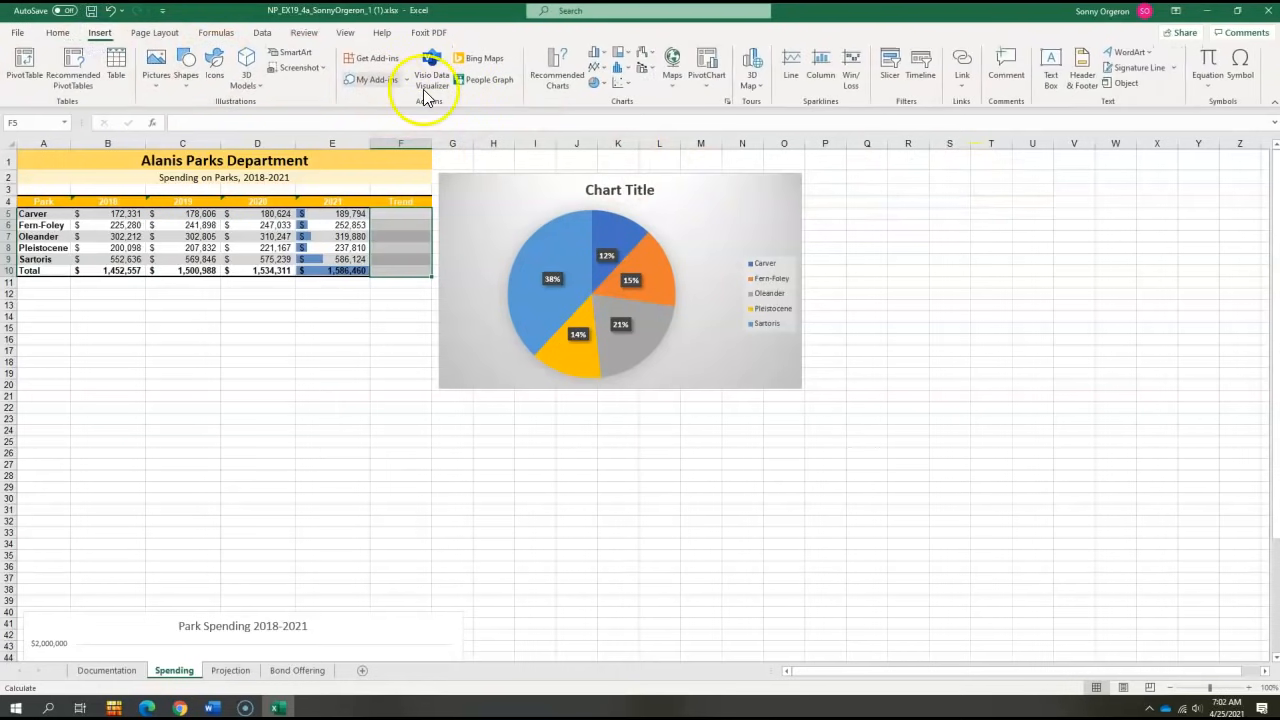
click(790, 70)
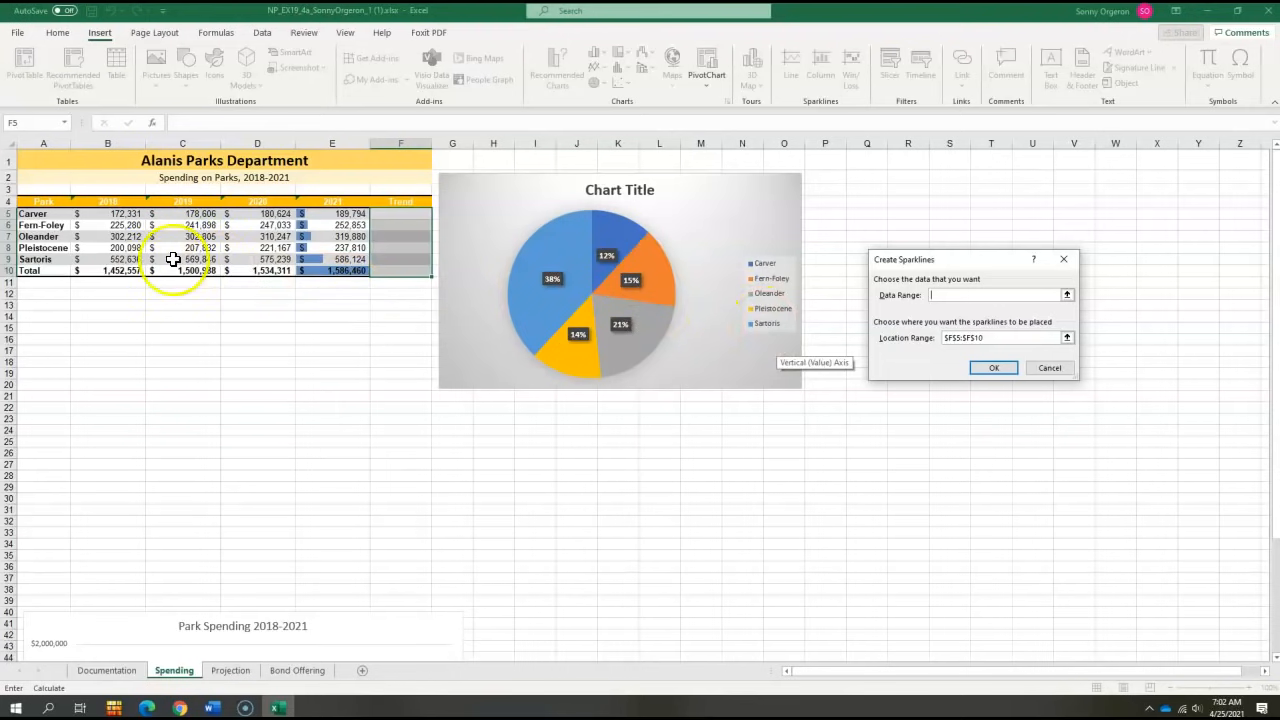
drag(103, 214, 337, 271)
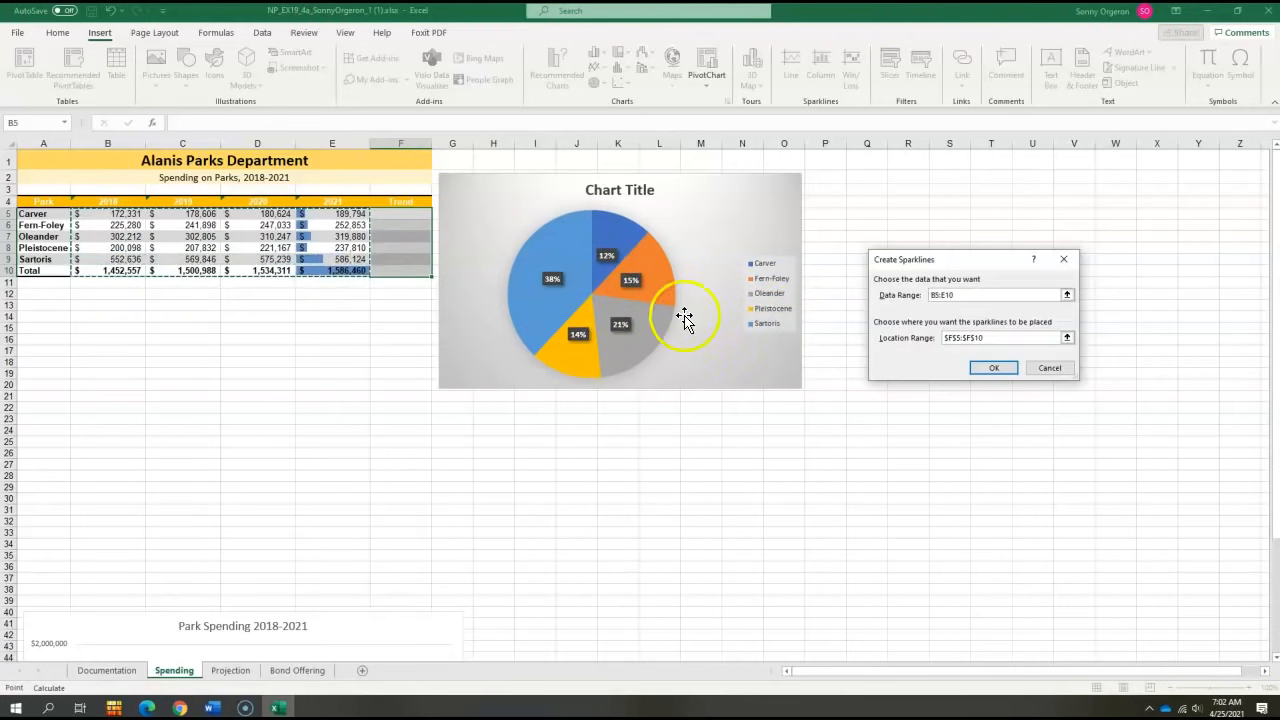
click(982, 367)
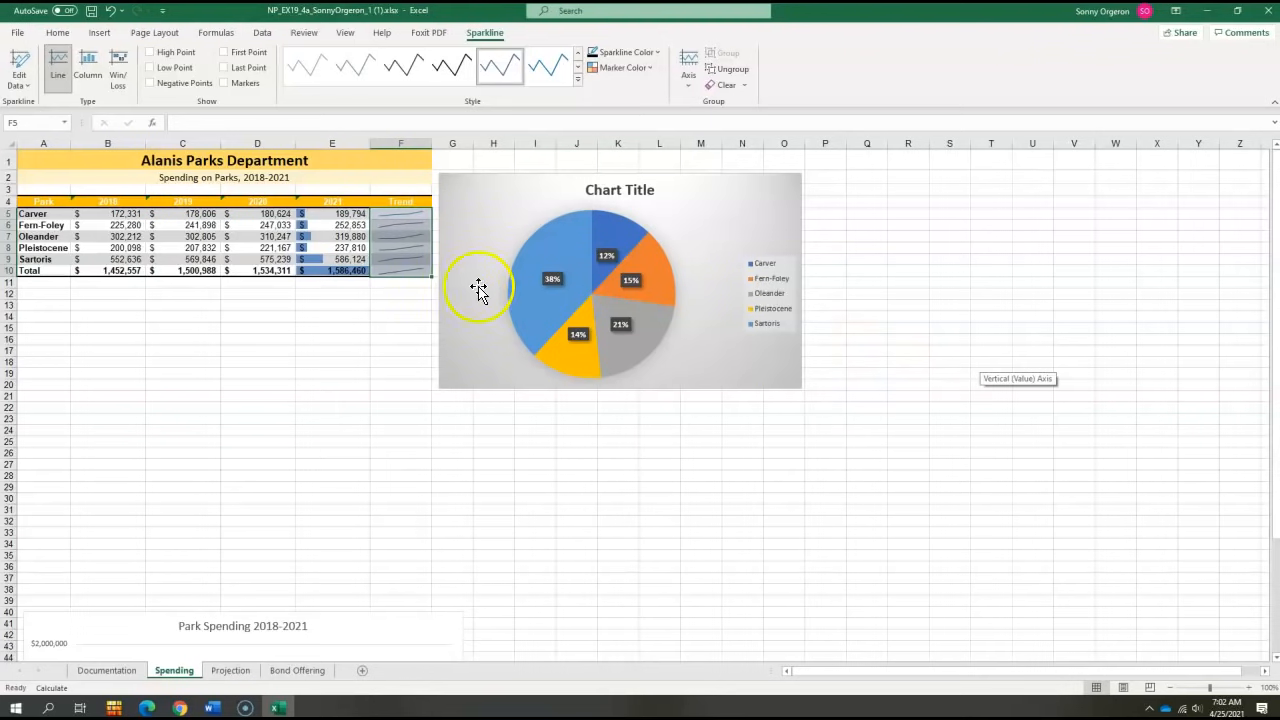
- Set the F5:F10 sparkline color to Blue, Accent 1, Darker 25%
click(398, 217)
click(374, 371)
click(399, 216)
drag(399, 216, 400, 269)
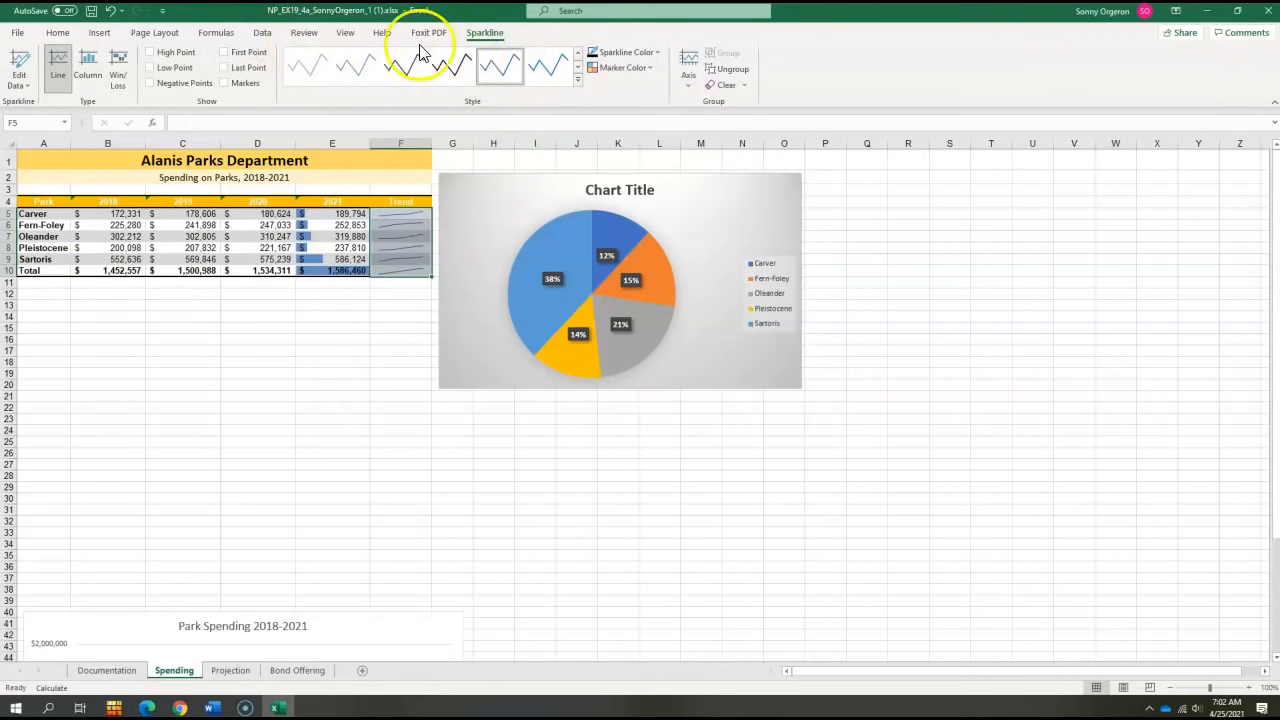
click(656, 55)
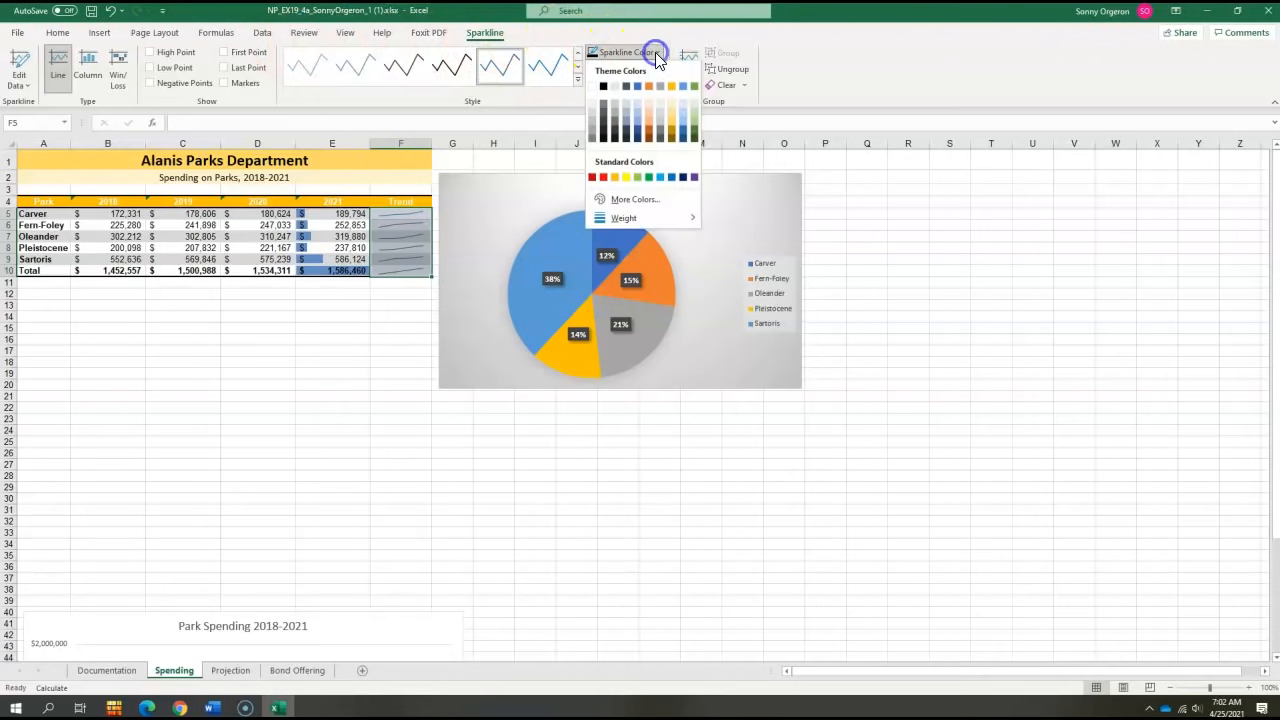
click(638, 138)
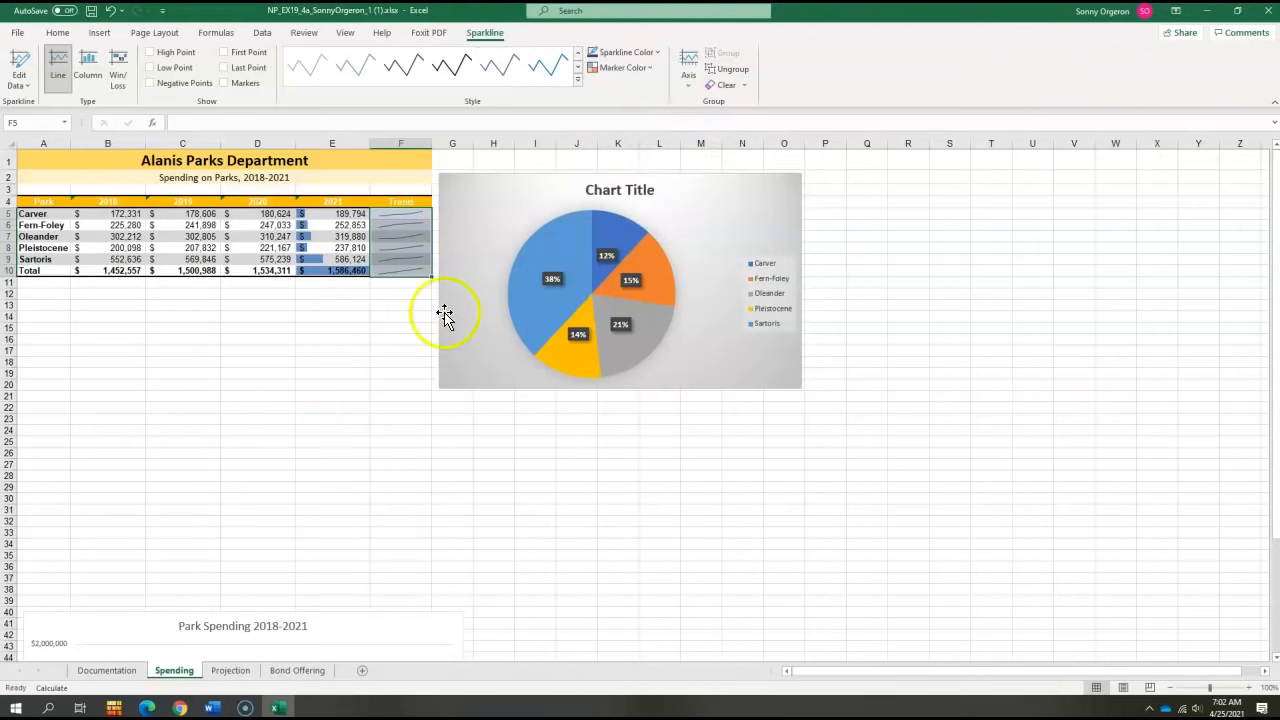
click(308, 378)
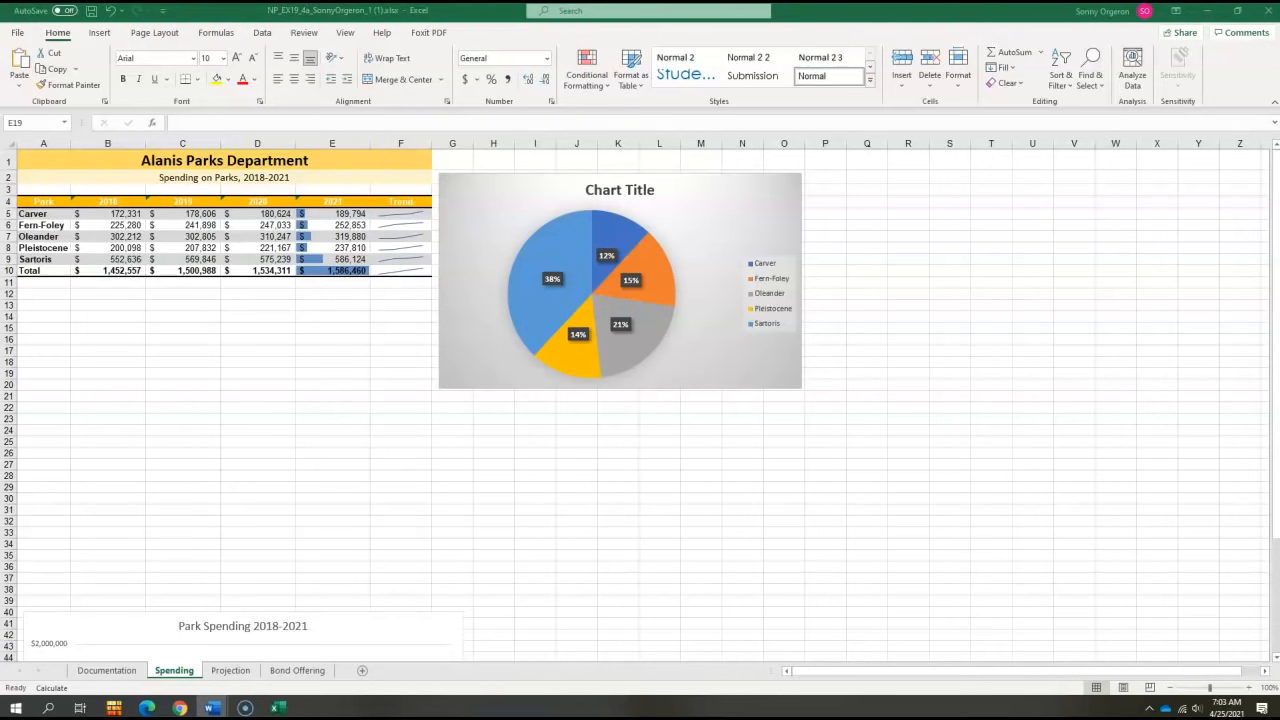
- Replace the pie chart title with "2018 Park Spending as Percentage of Total"
click(622, 191)
double_click(612, 191)
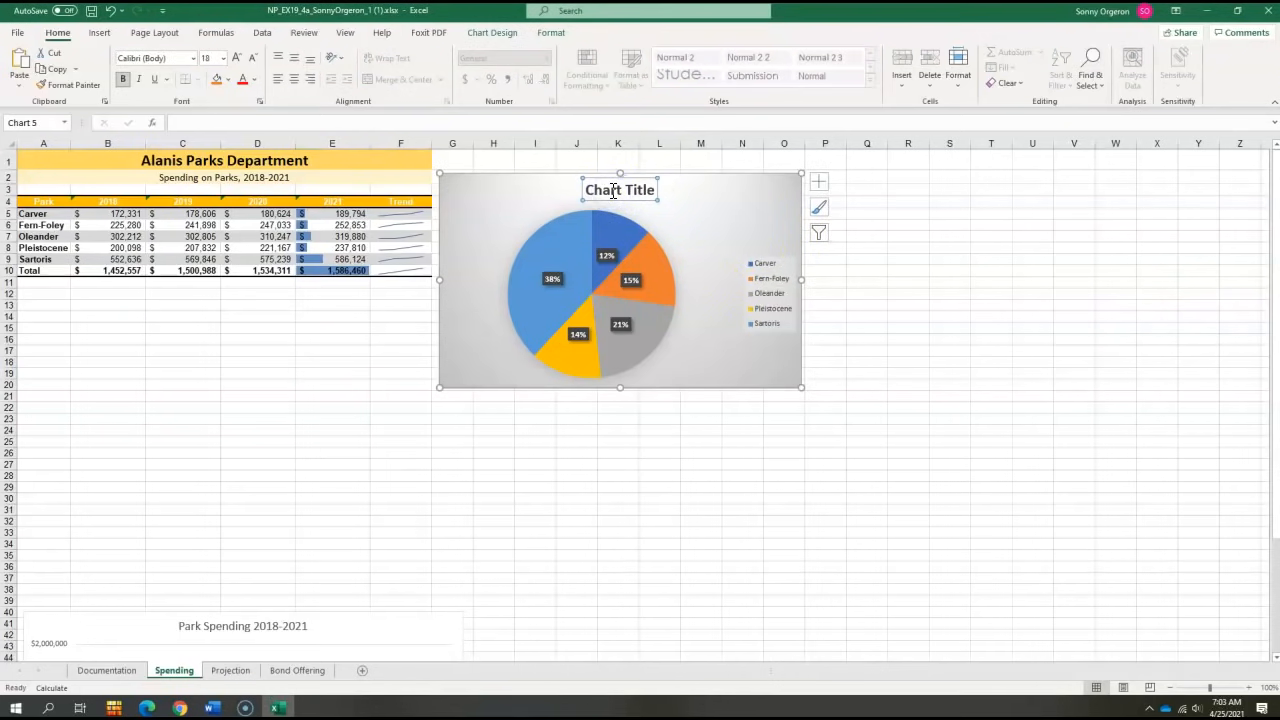
triple_click(612, 191)
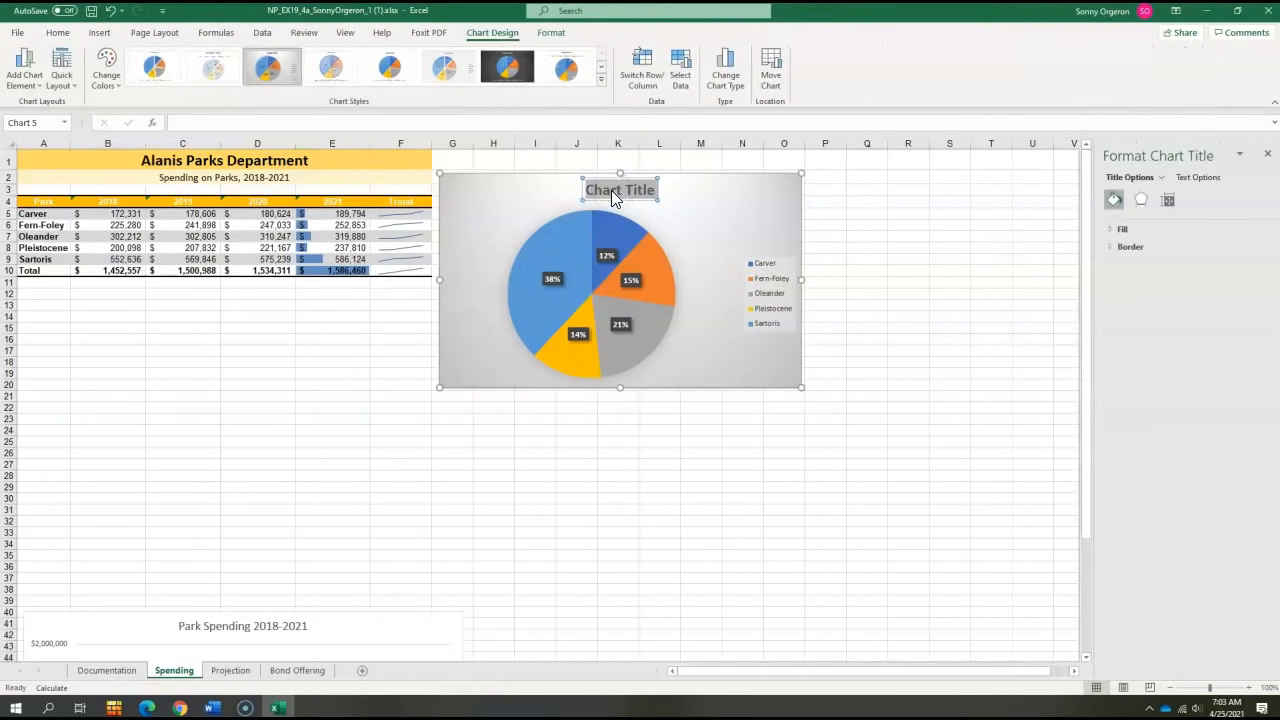
text(2018 Park Spending as Percentage of Total)
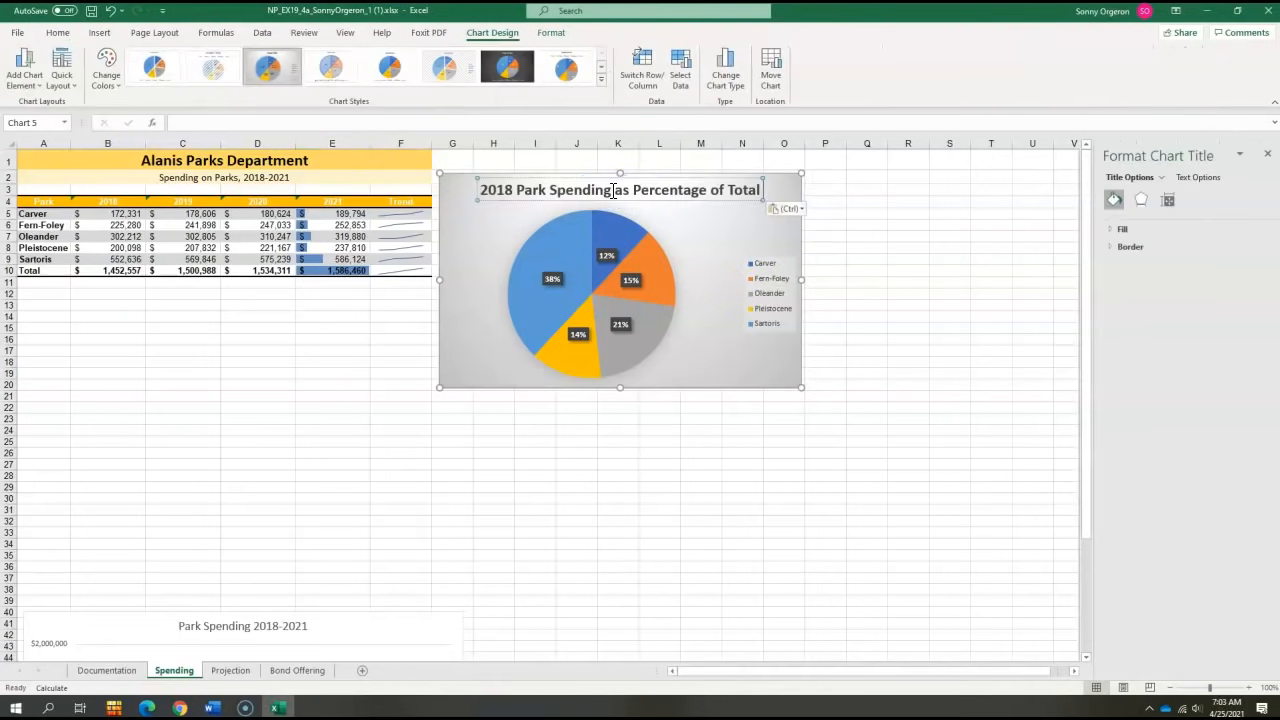
click(880, 231)
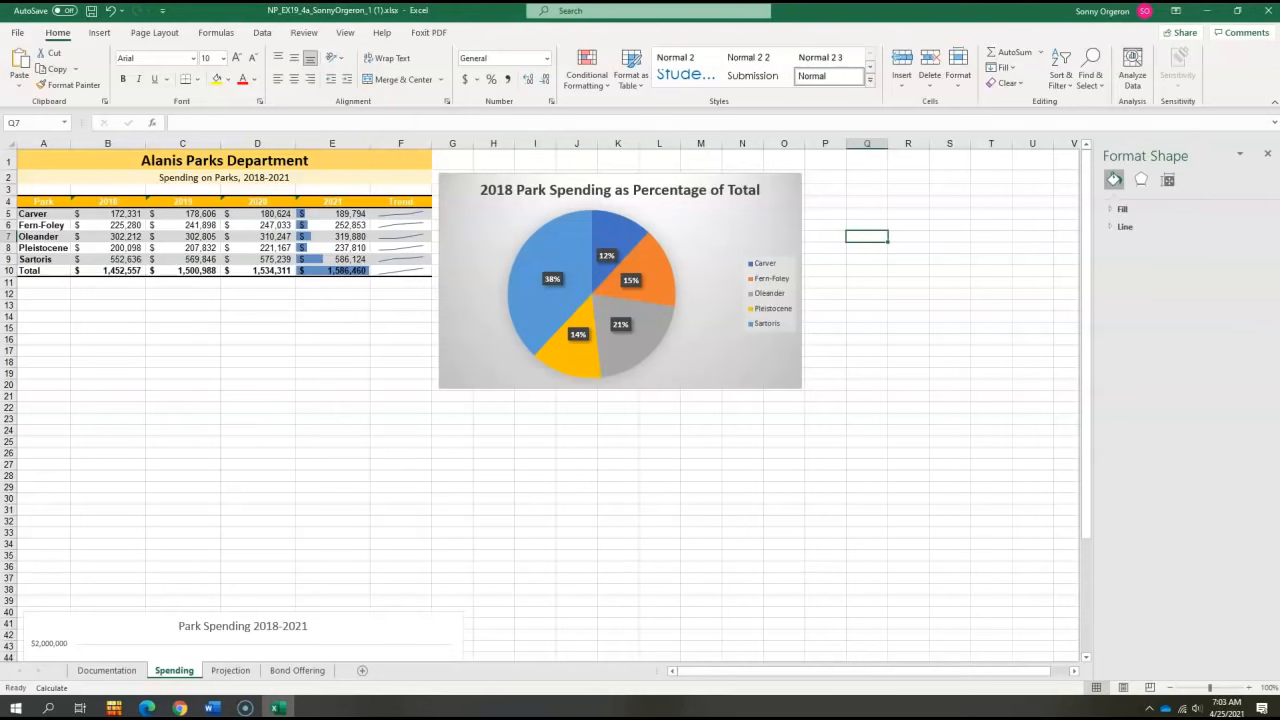
- Position the pie chart's data labels at Outside End
click(702, 224)
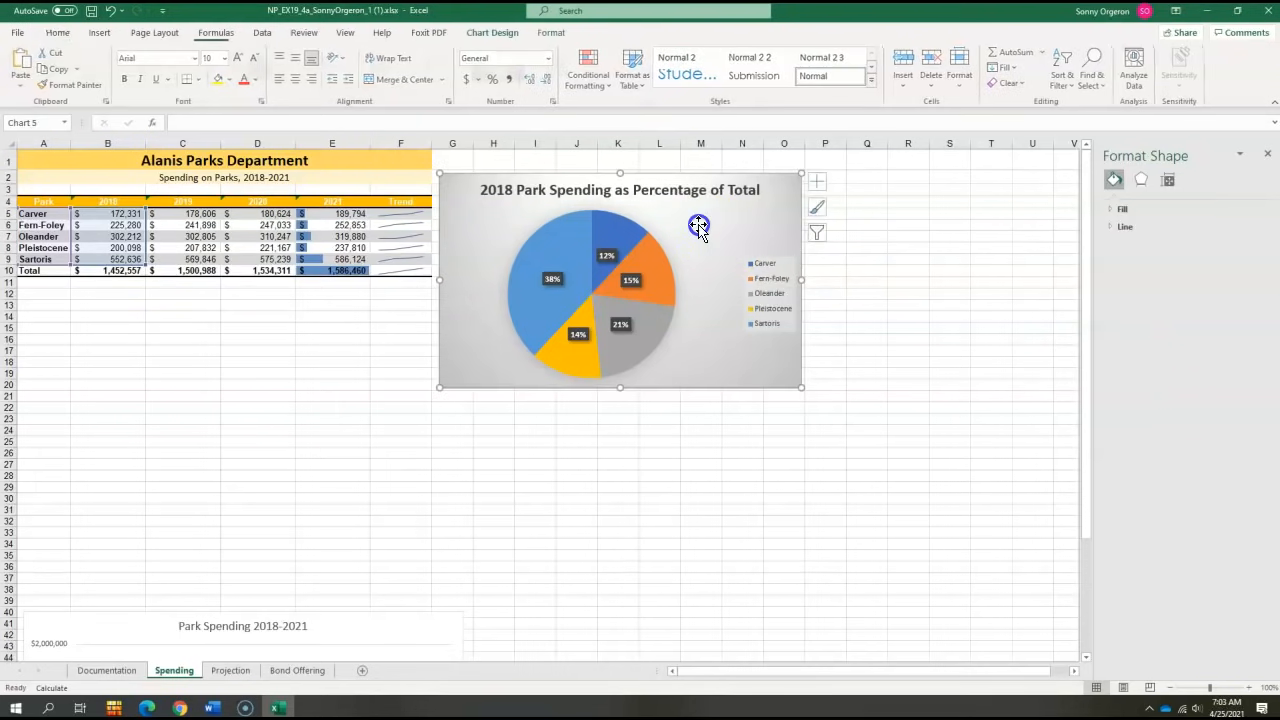
click(819, 186)
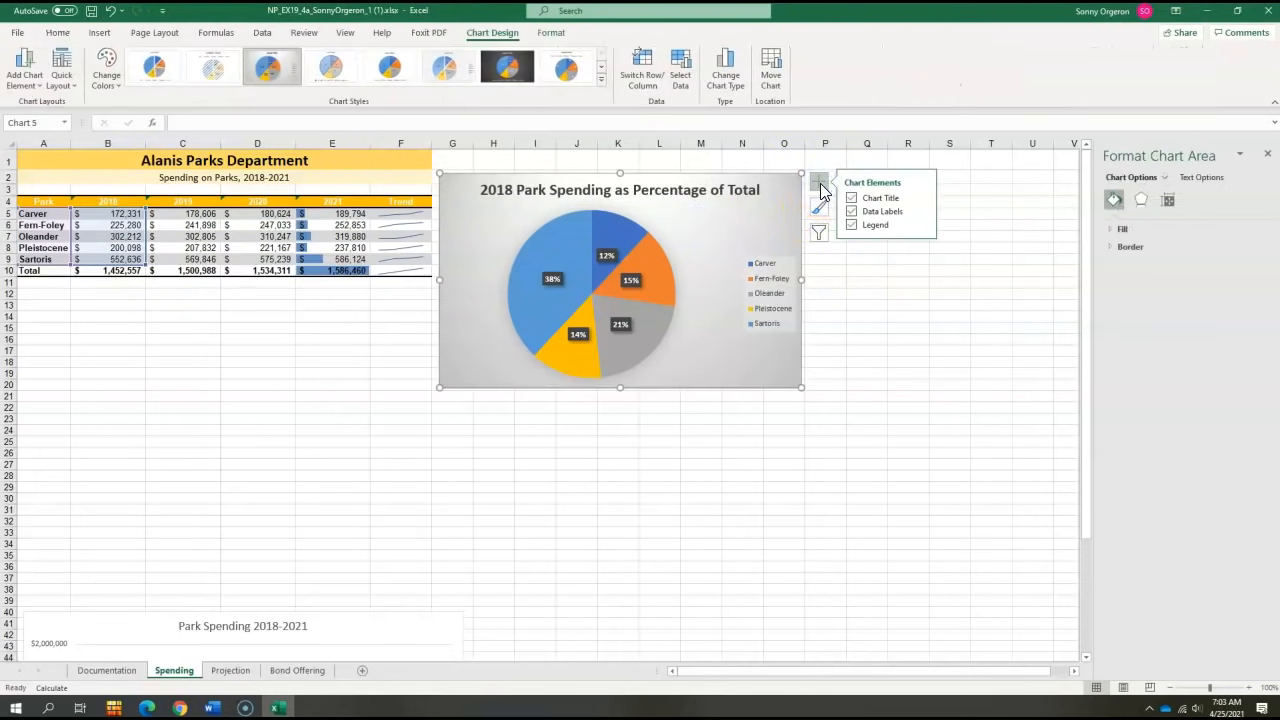
click(921, 211)
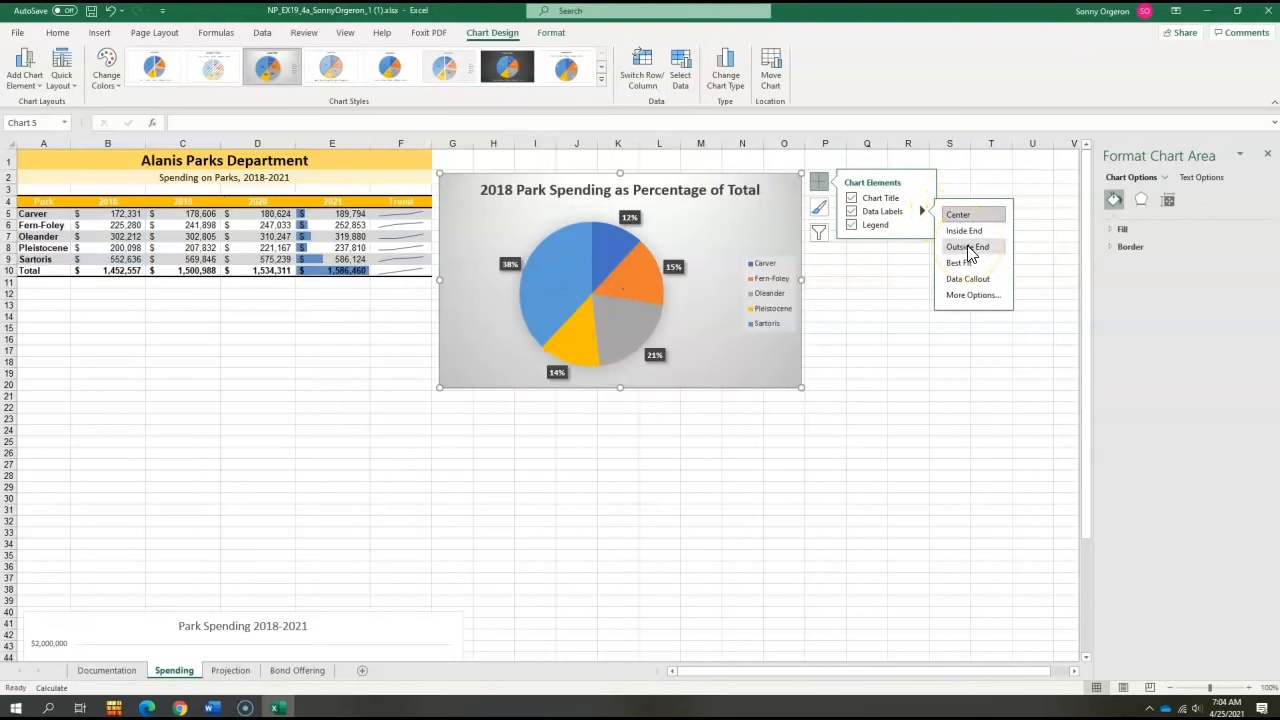
click(968, 247)
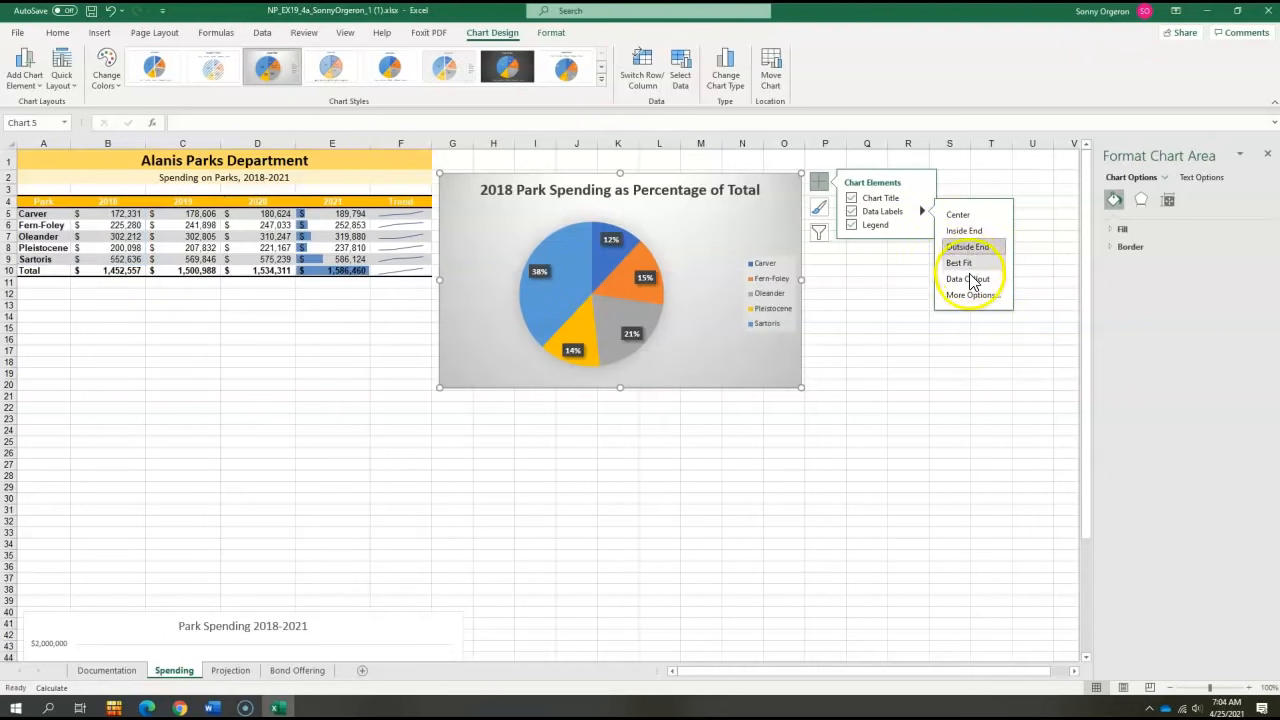
- Add category names to the pie chart's data labels and remove the chart legend
click(967, 295)
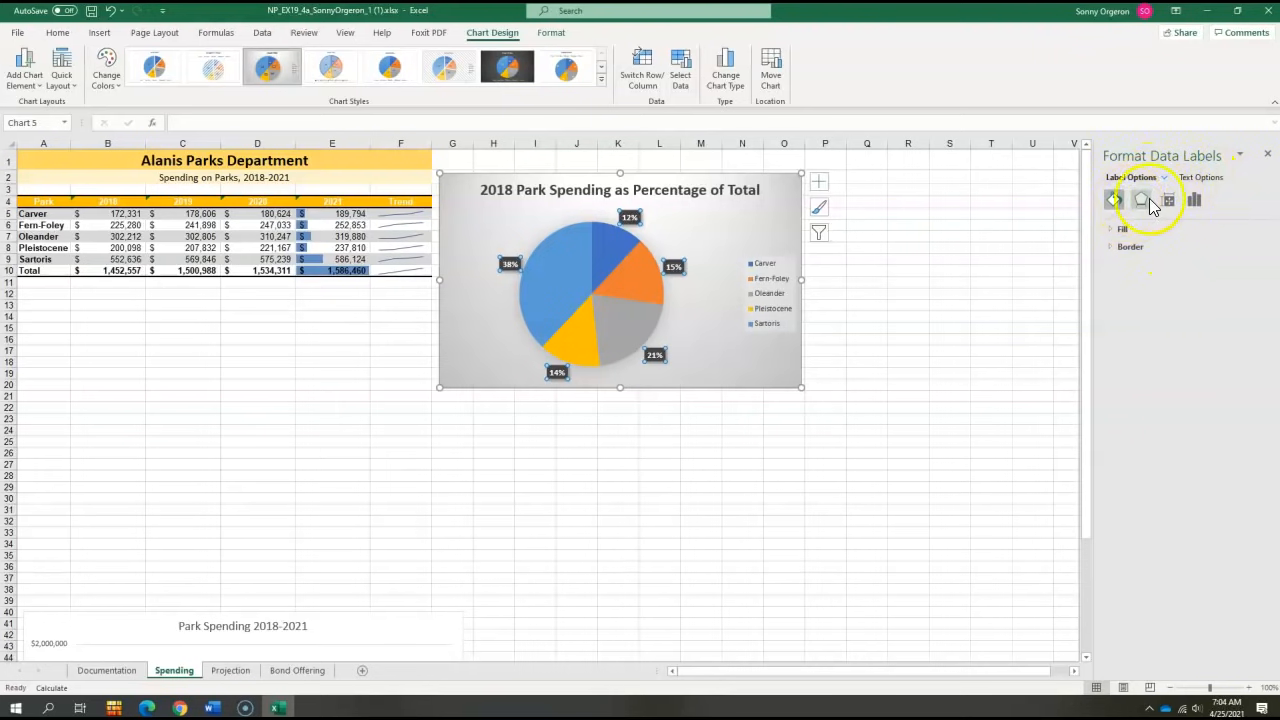
click(1195, 200)
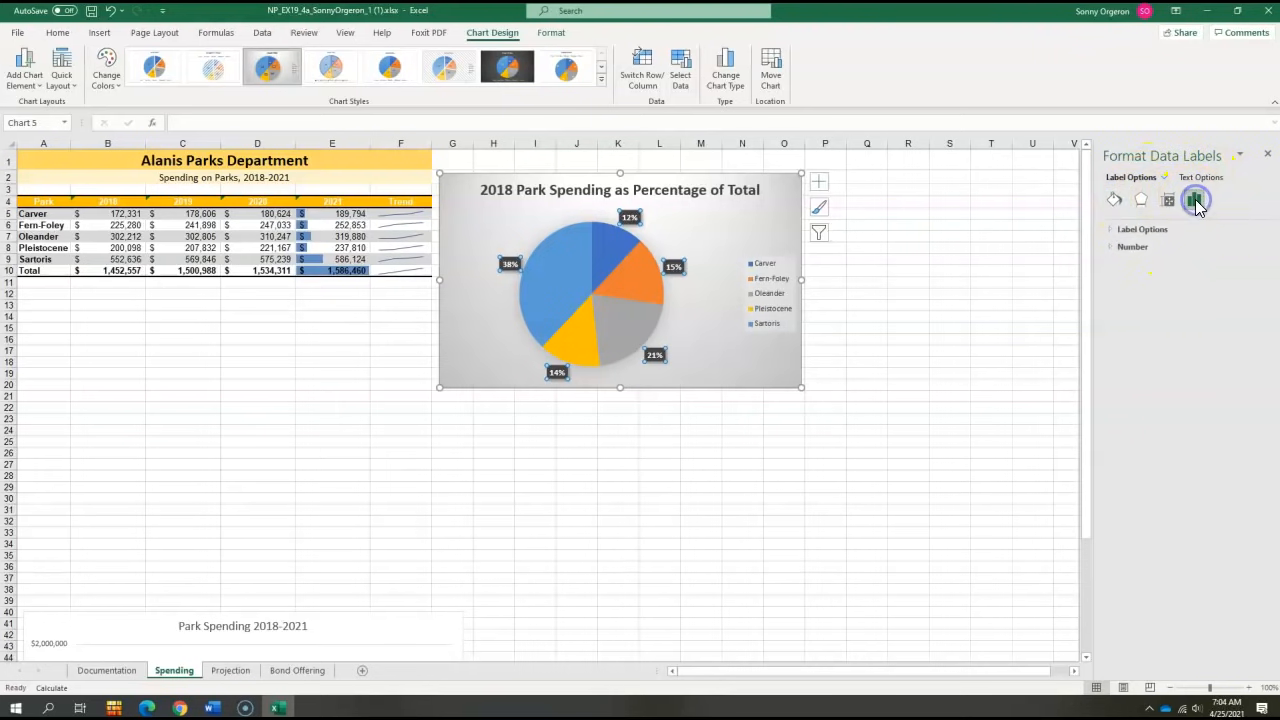
click(1110, 230)
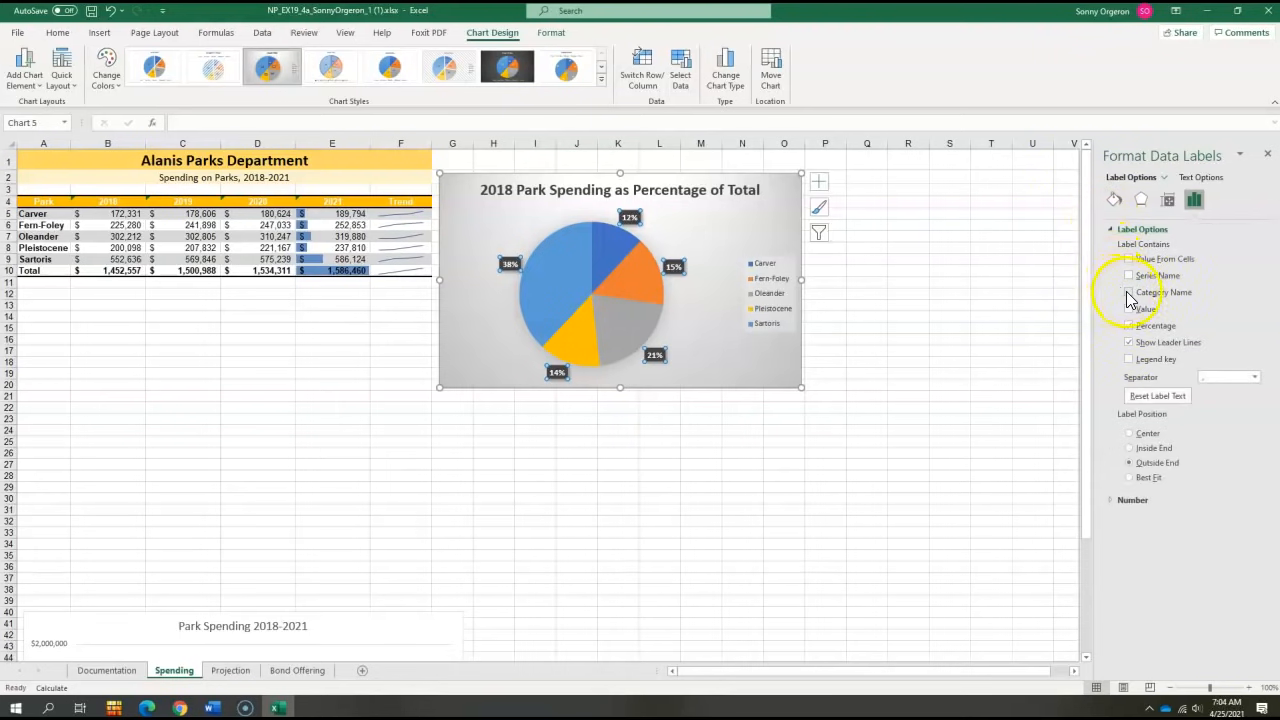
click(1129, 293)
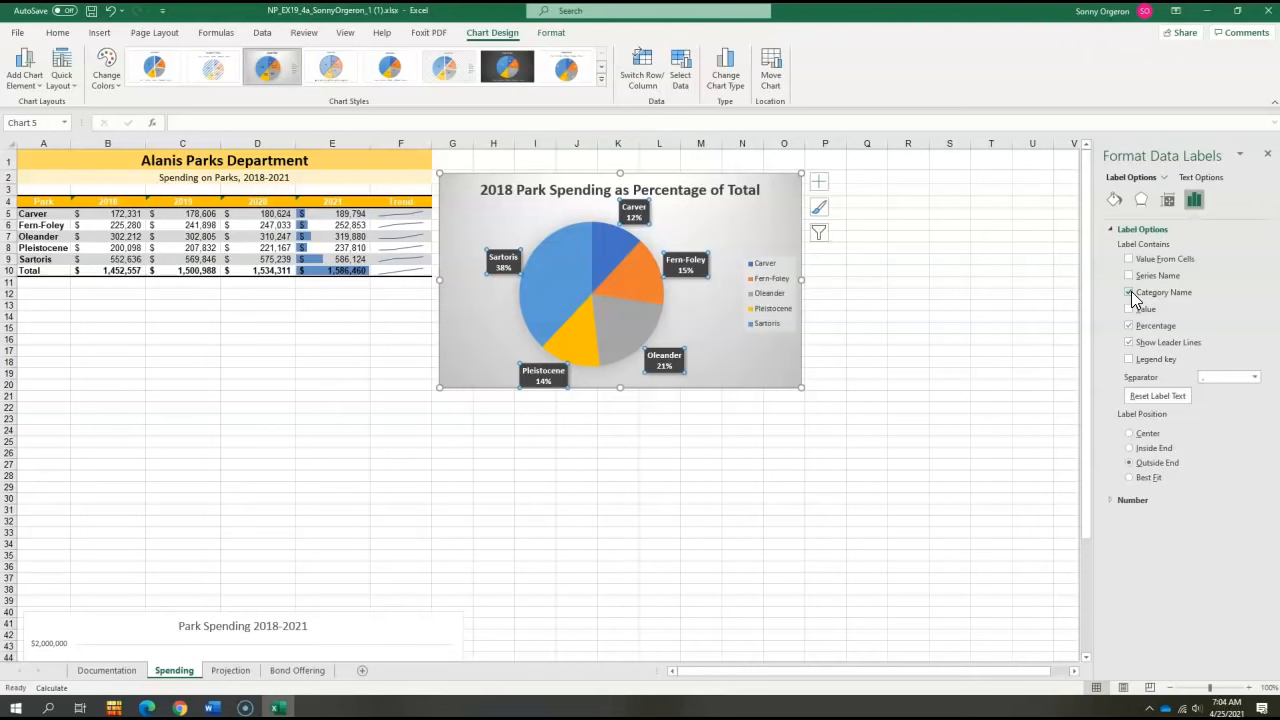
click(822, 182)
click(855, 225)
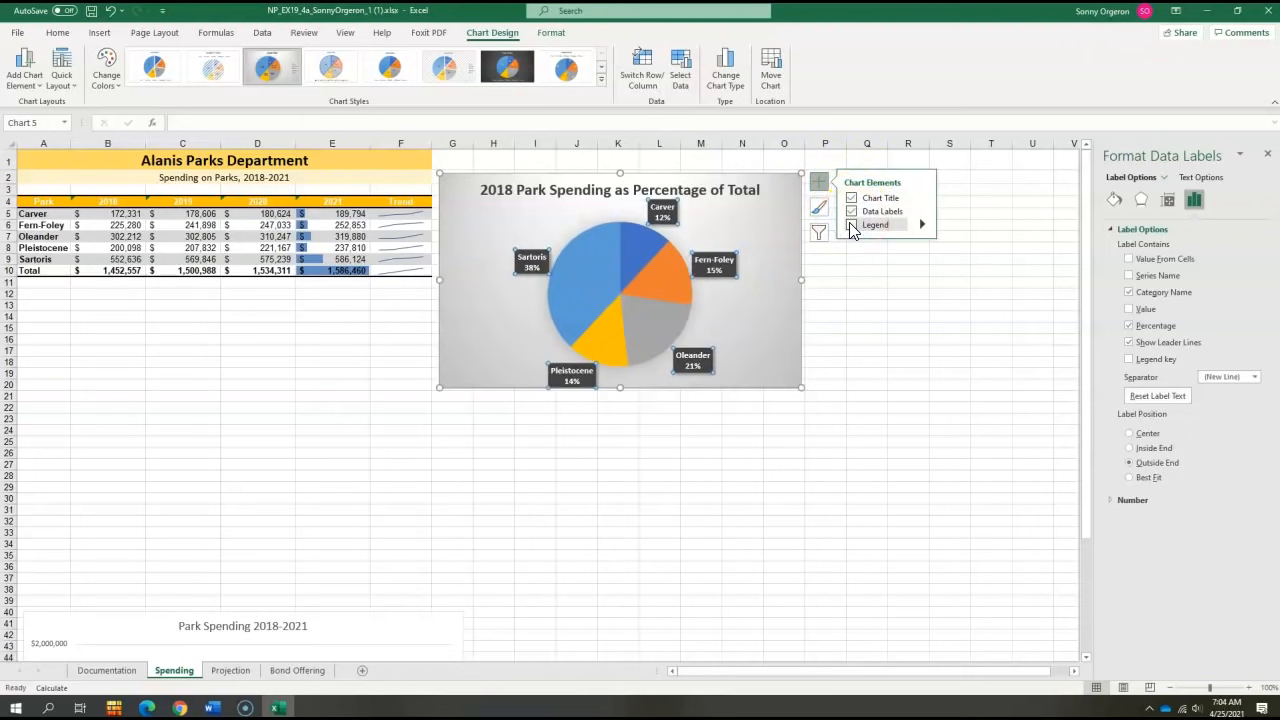
- Insert a recommended pie chart from the 2021 spending values in E5:E9
click(893, 328)
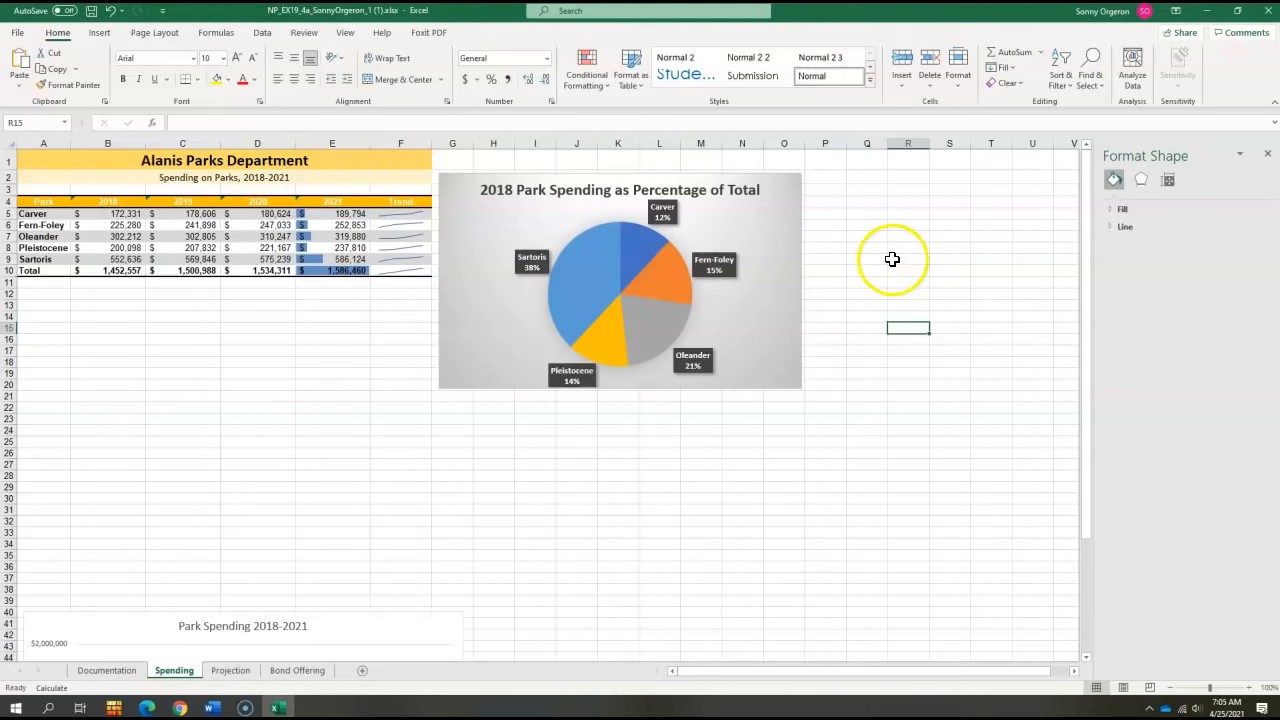
drag(336, 217, 328, 258)
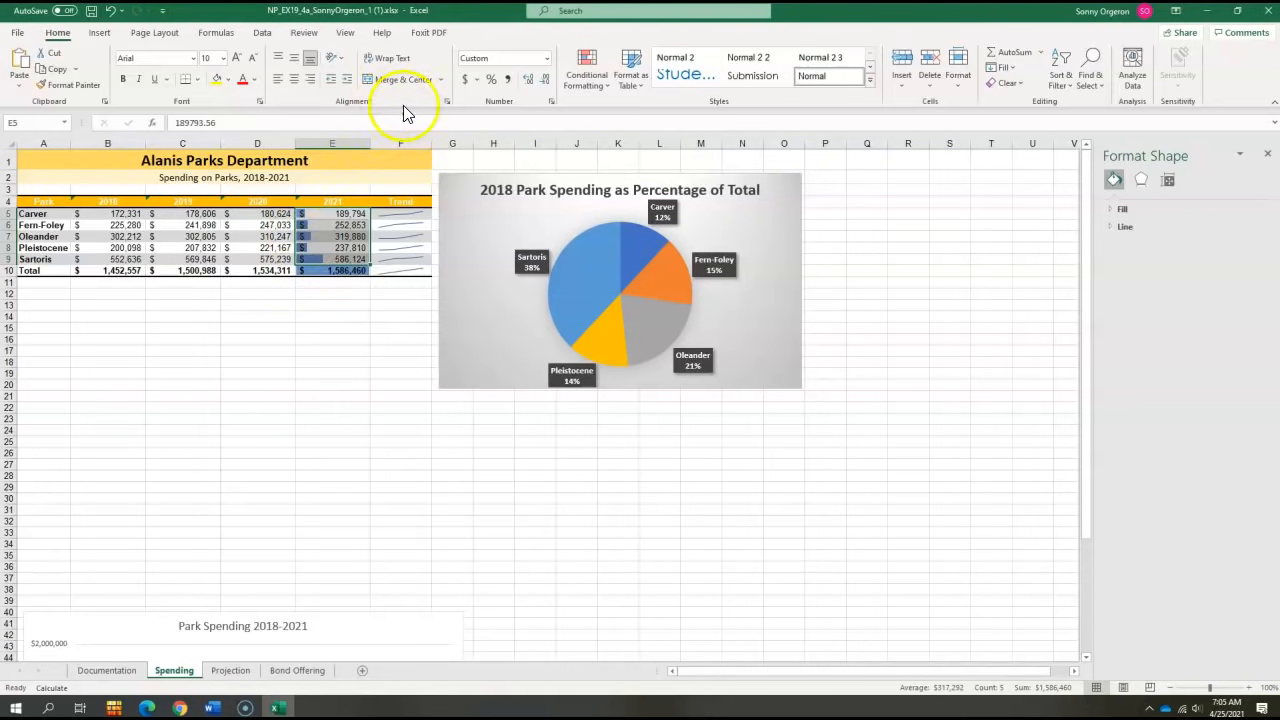
click(99, 34)
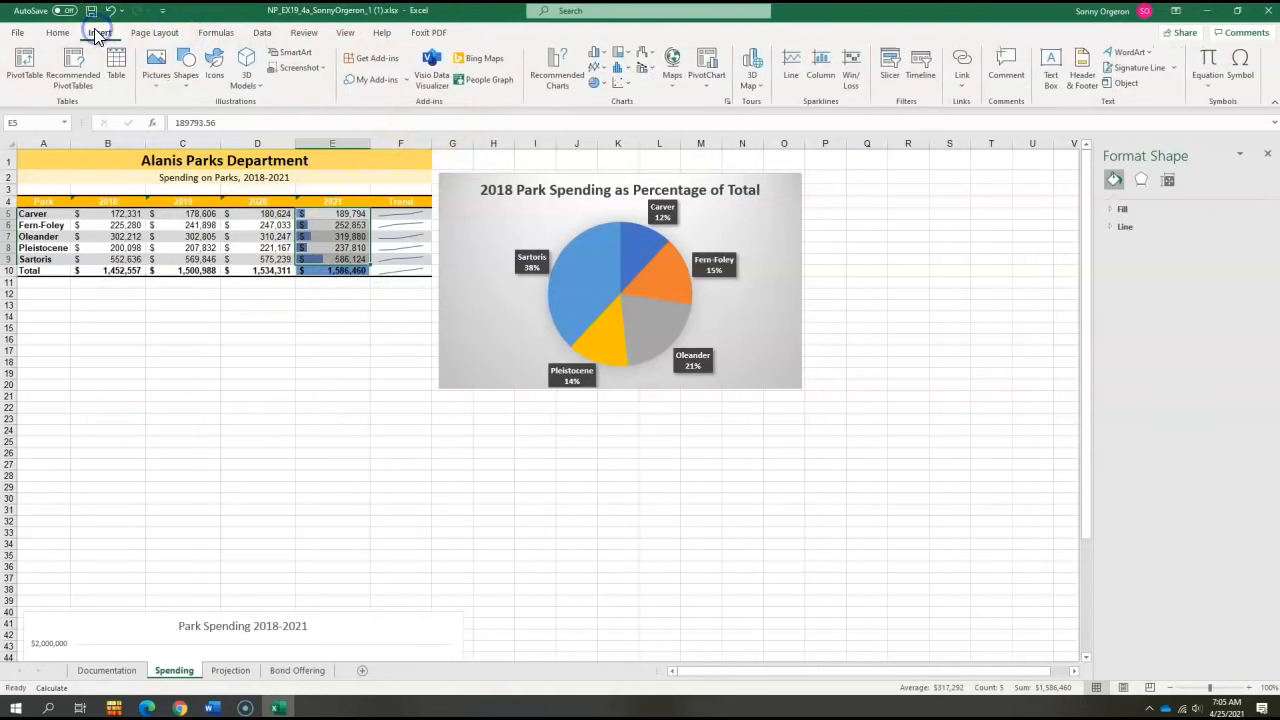
click(541, 72)
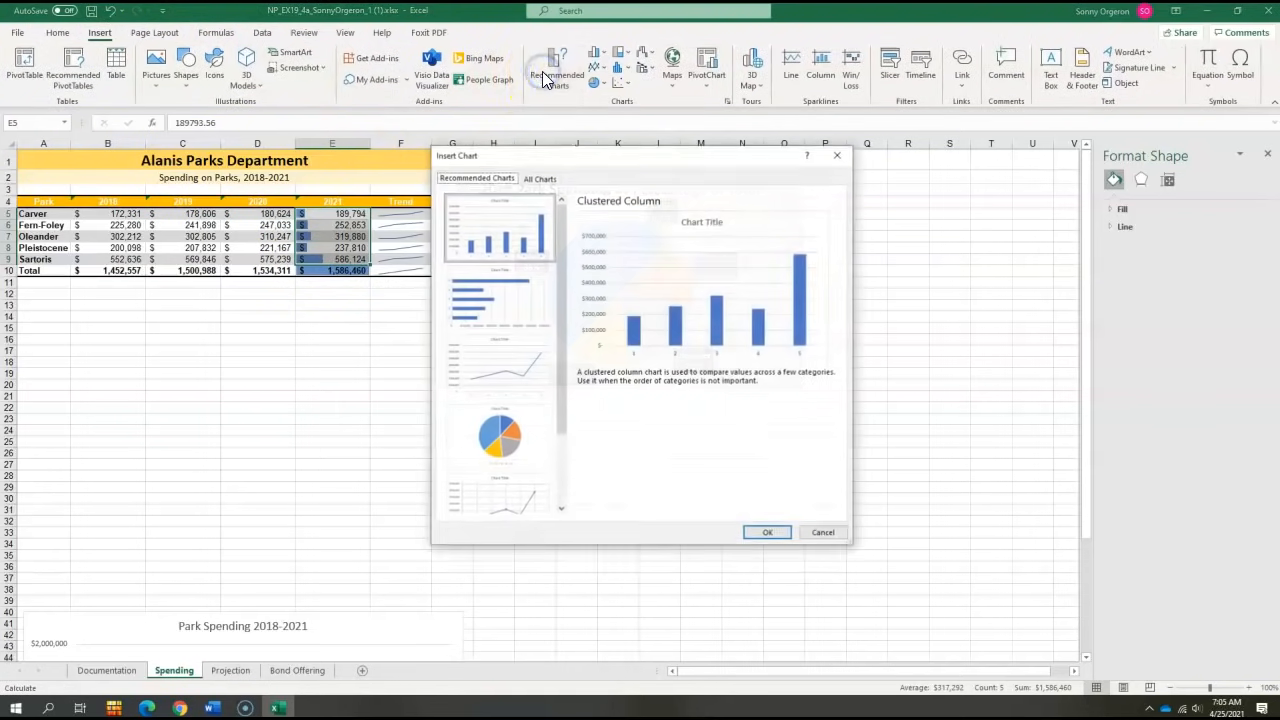
click(506, 431)
double_click(506, 431)
- Move the new pie chart directly below the 2018 pie chart and resize it to match that chart's width
drag(474, 329, 93, 344)
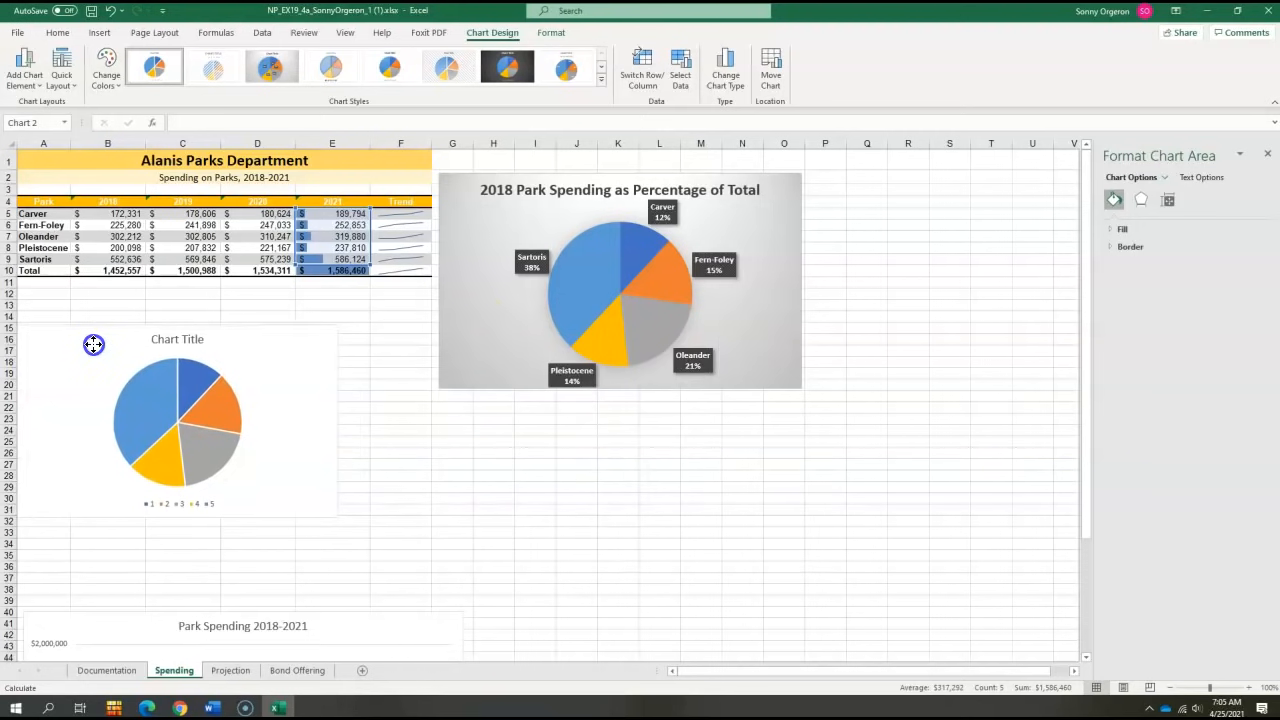
drag(93, 344, 526, 412)
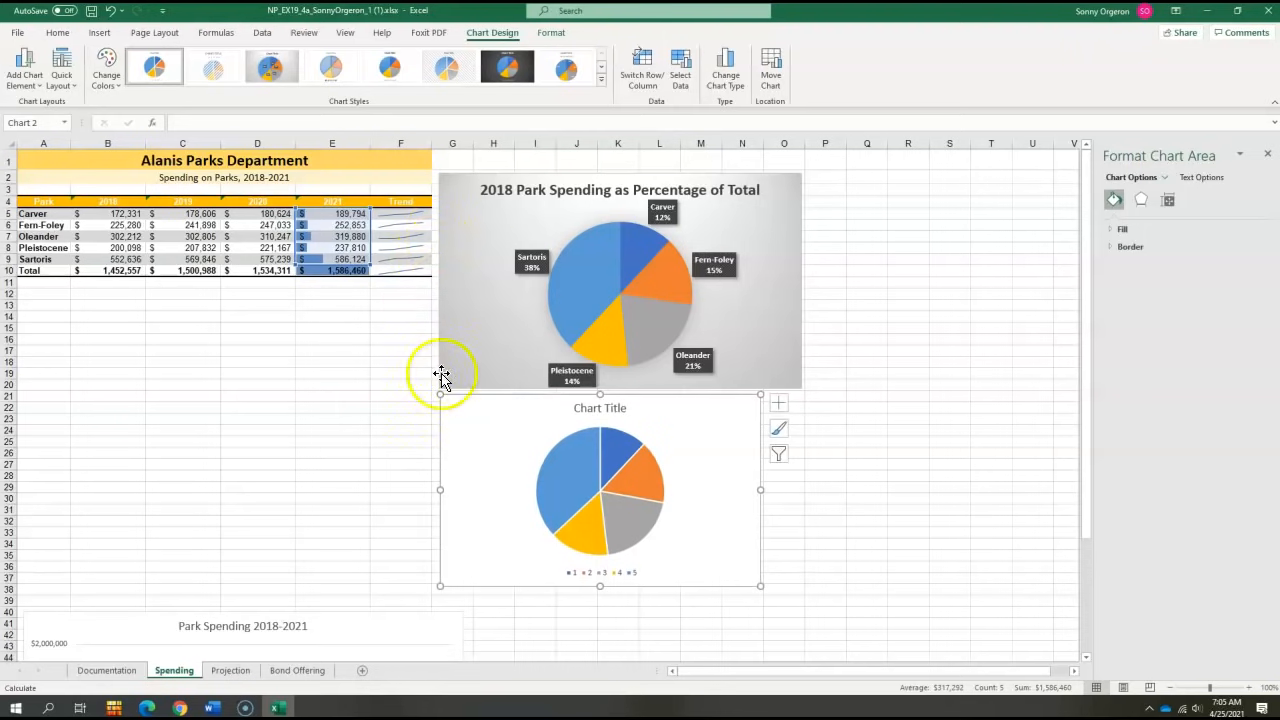
mouse_move(562, 522)
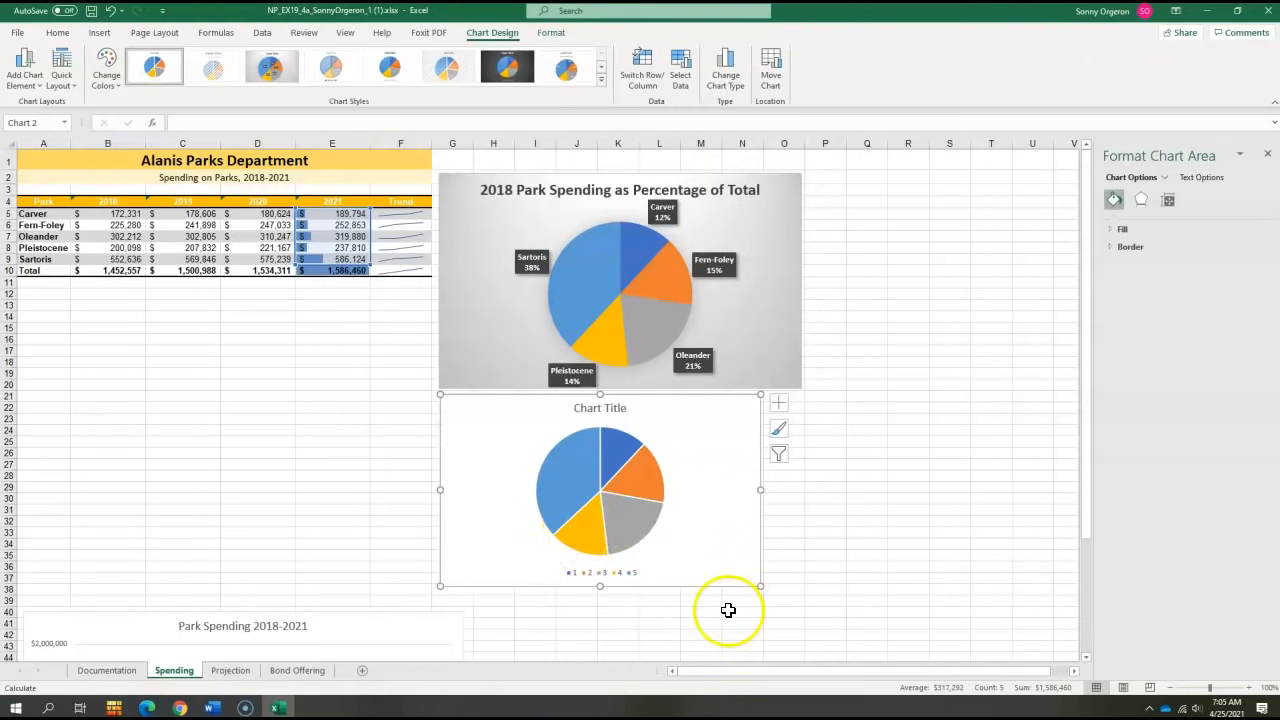
drag(760, 587, 801, 602)
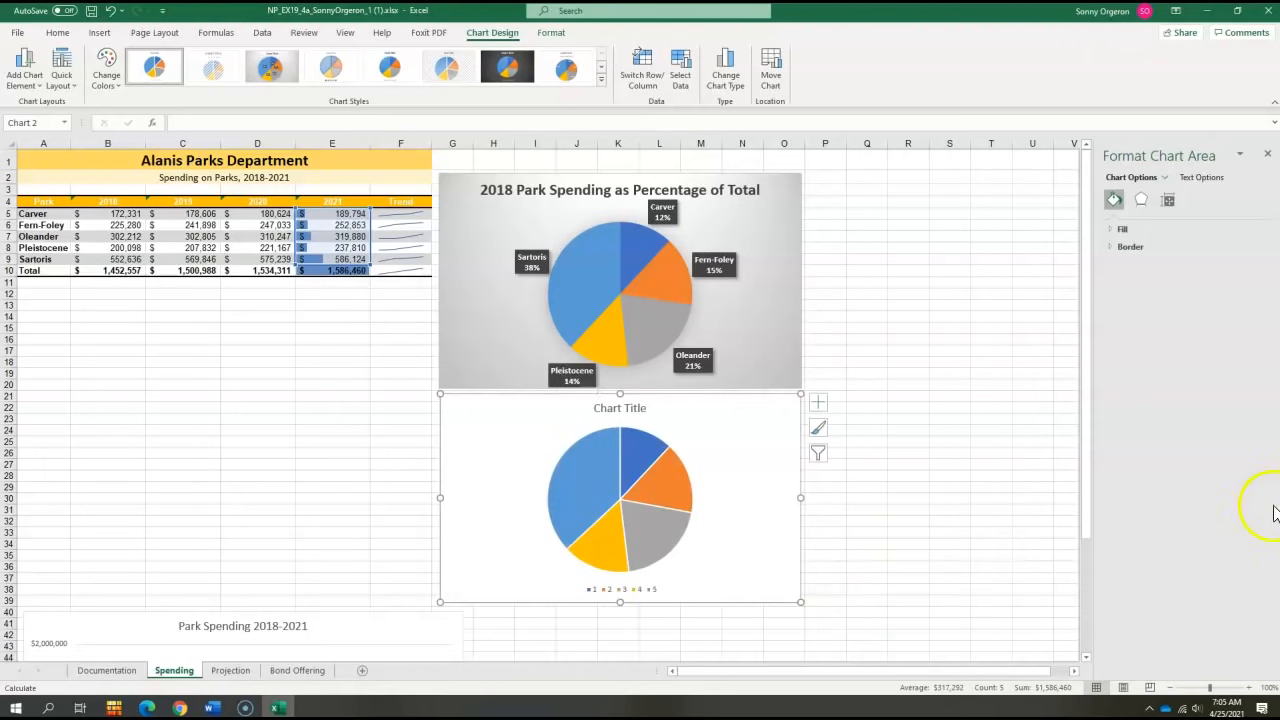
- Replace the new pie chart's title with "2021 Park Spending as Percentage of Total"
key(alt+Tab)
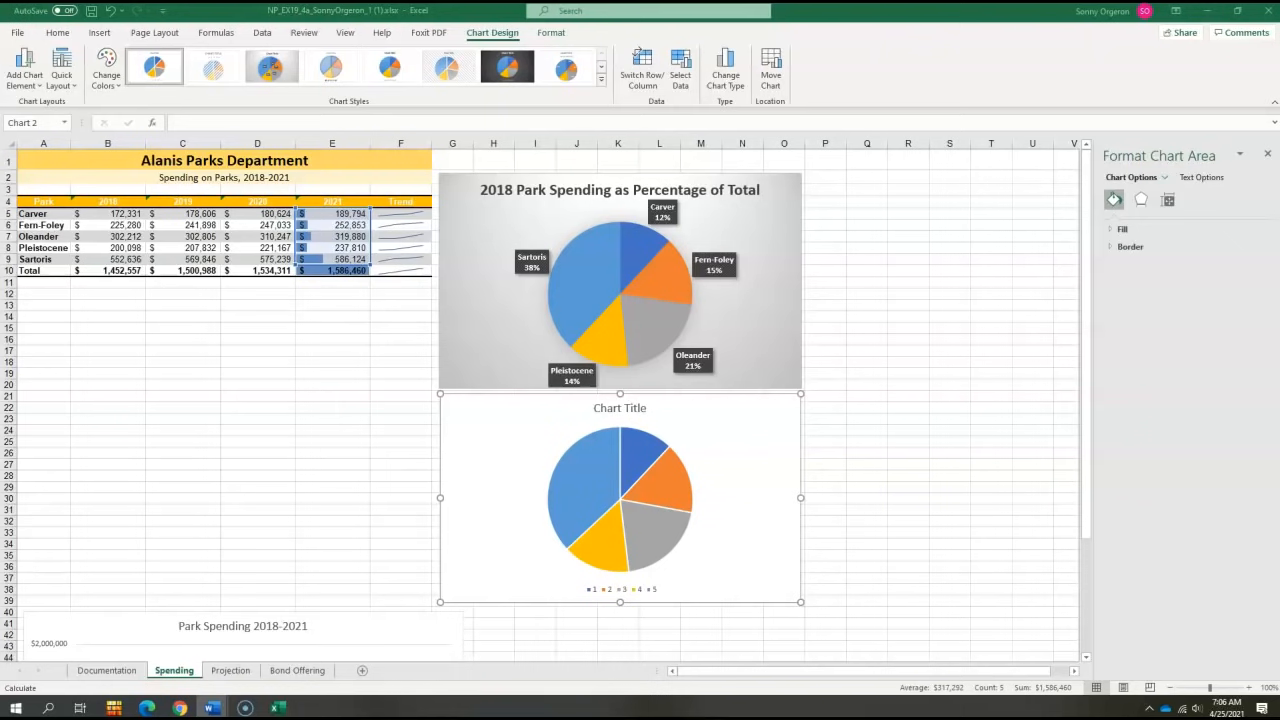
click(623, 409)
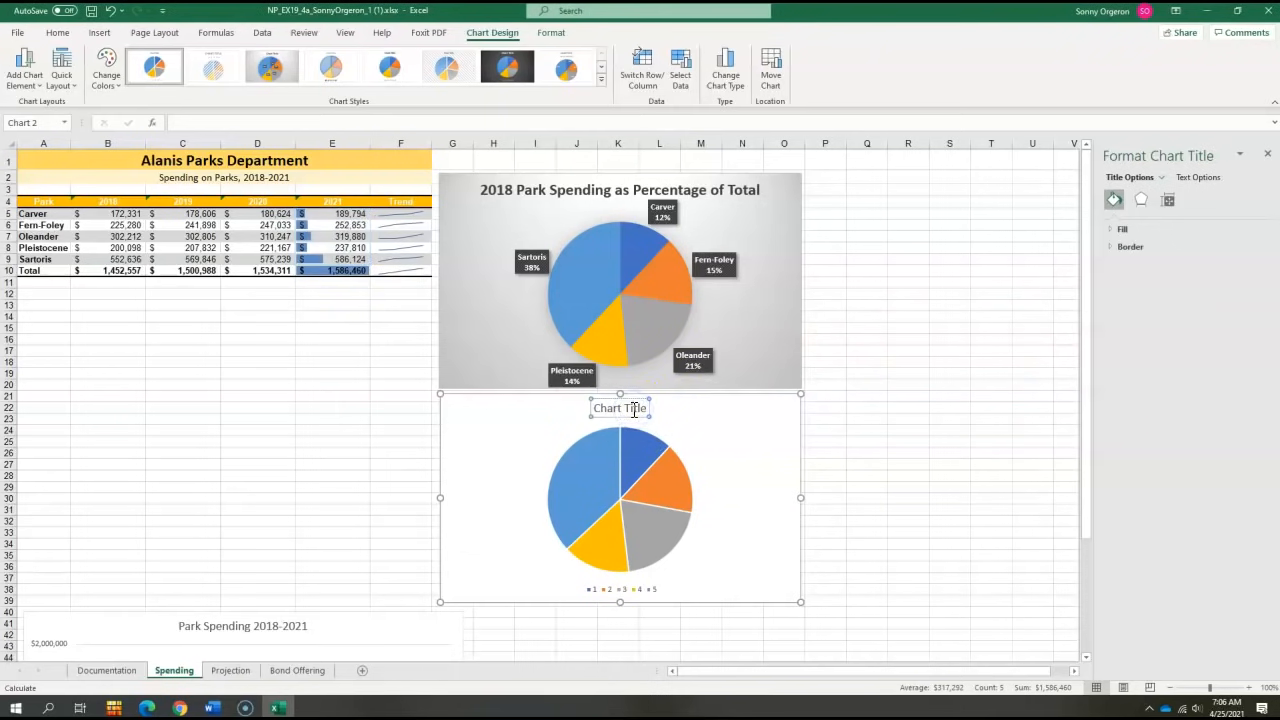
triple_click(634, 409)
text(2021 Park Spending as Percentage of Total)
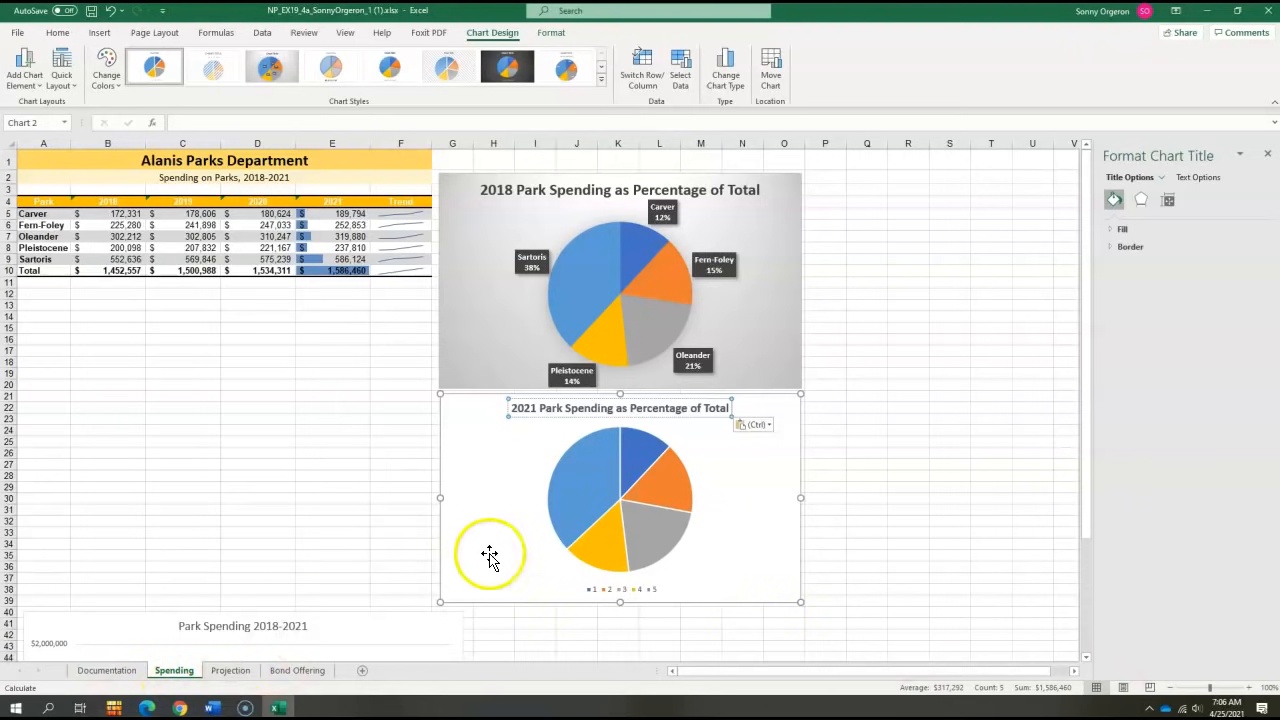
click(741, 500)
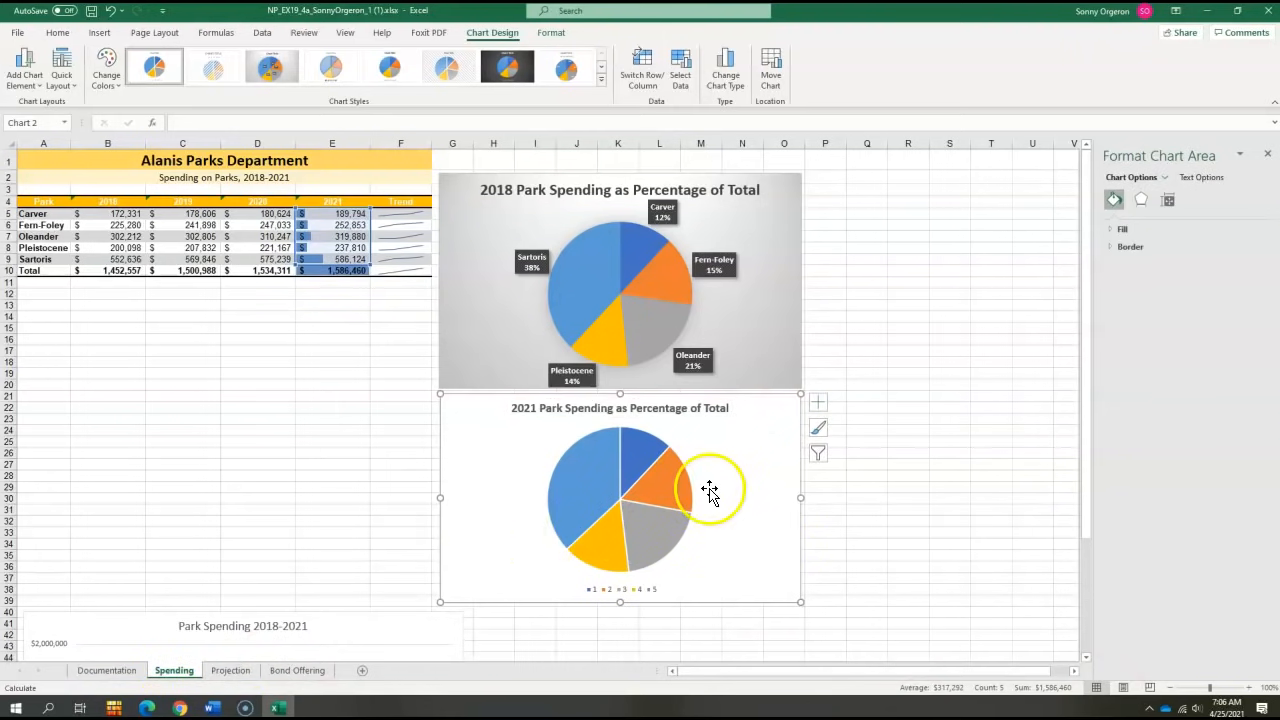
- Apply the chart style with dark percentage labels and shaded background to the 2021 pie chart
click(818, 428)
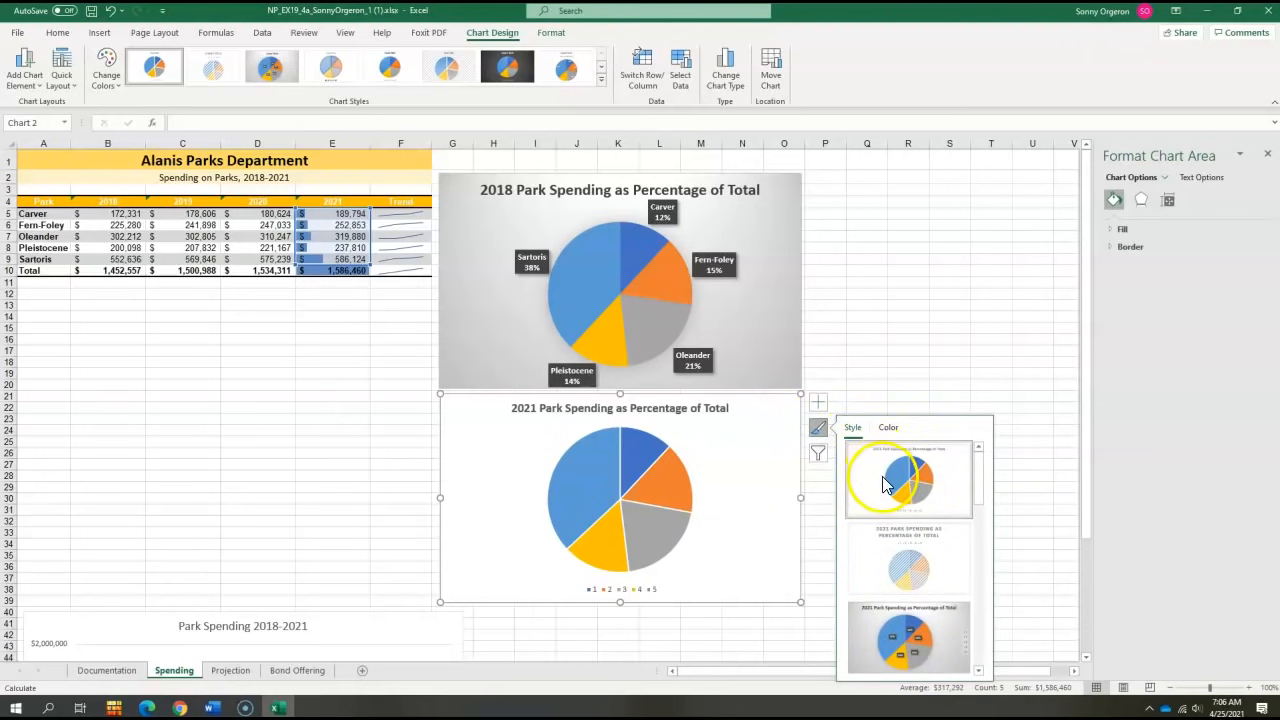
click(885, 655)
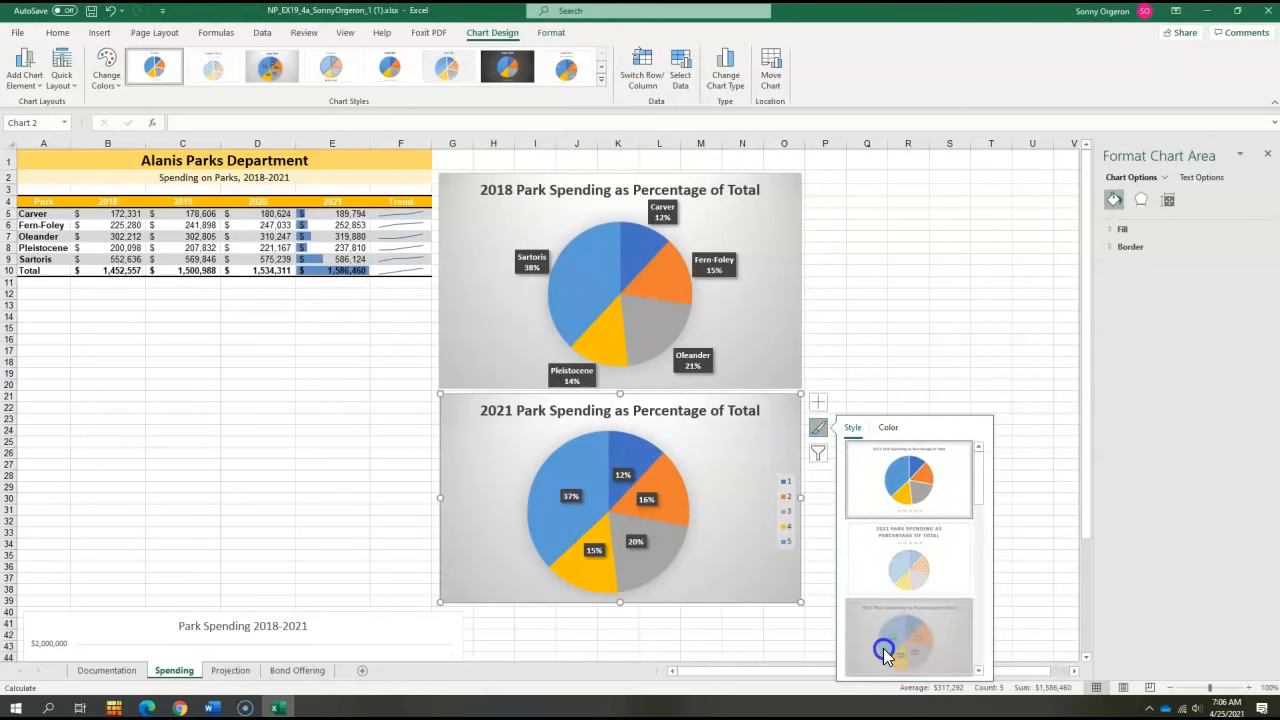
click(1028, 423)
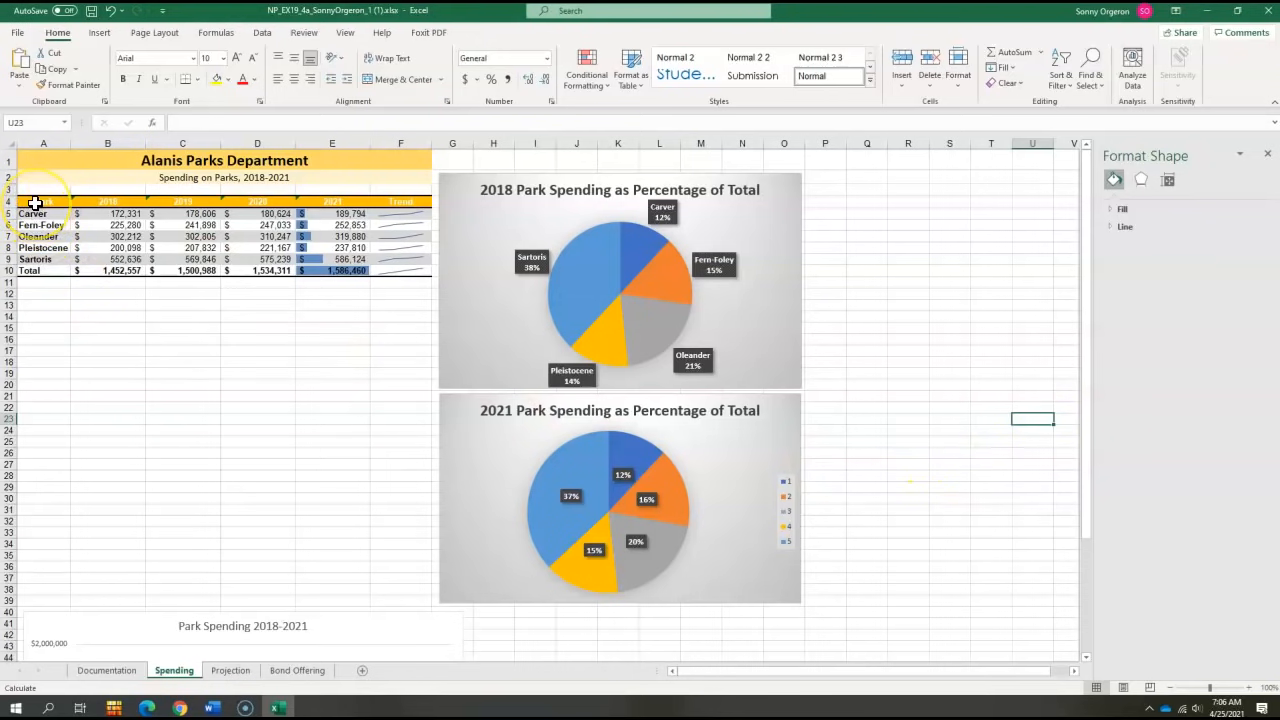
- Insert a recommended Stacked Bar chart from the park spending data in A4:E9
drag(29, 201, 363, 258)
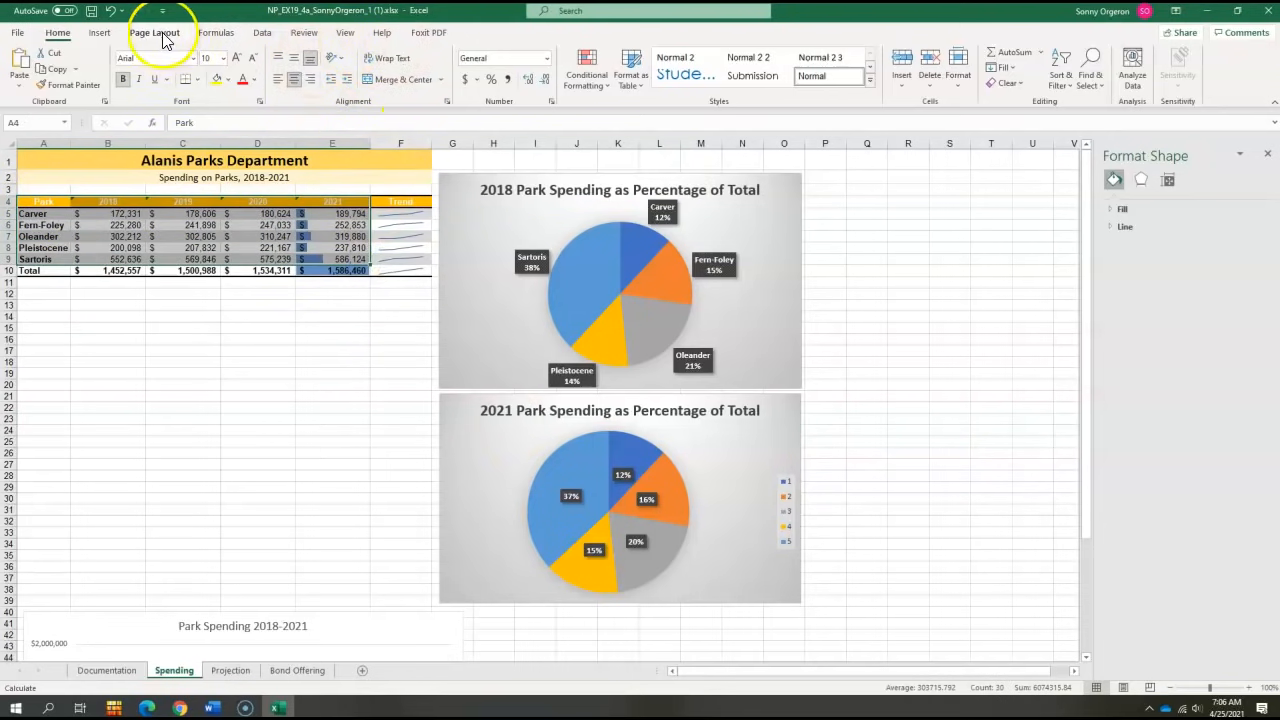
click(99, 32)
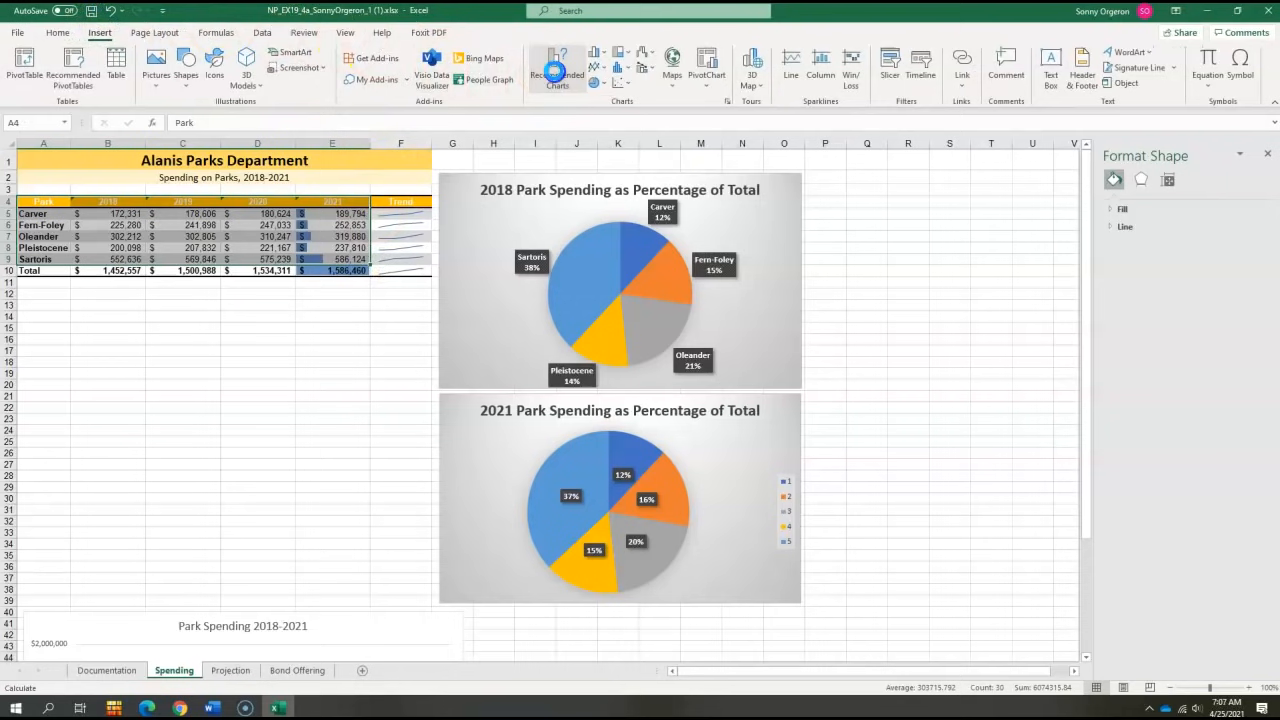
click(555, 64)
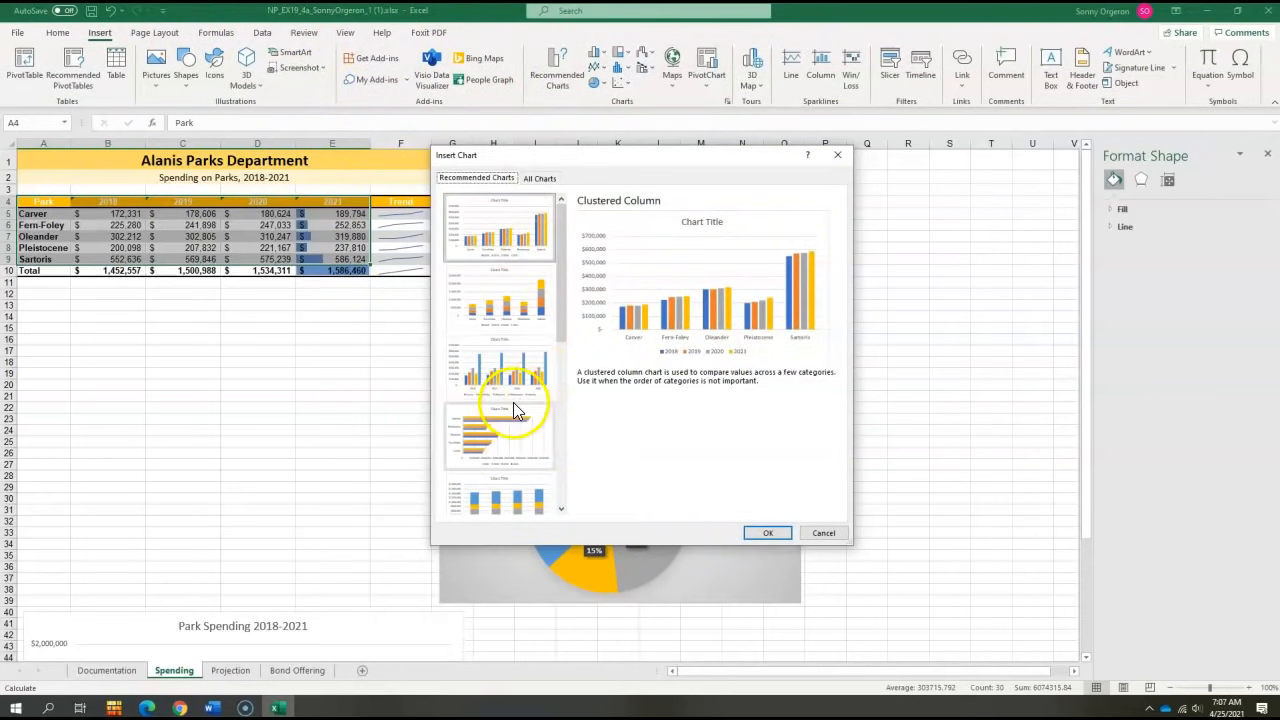
click(488, 431)
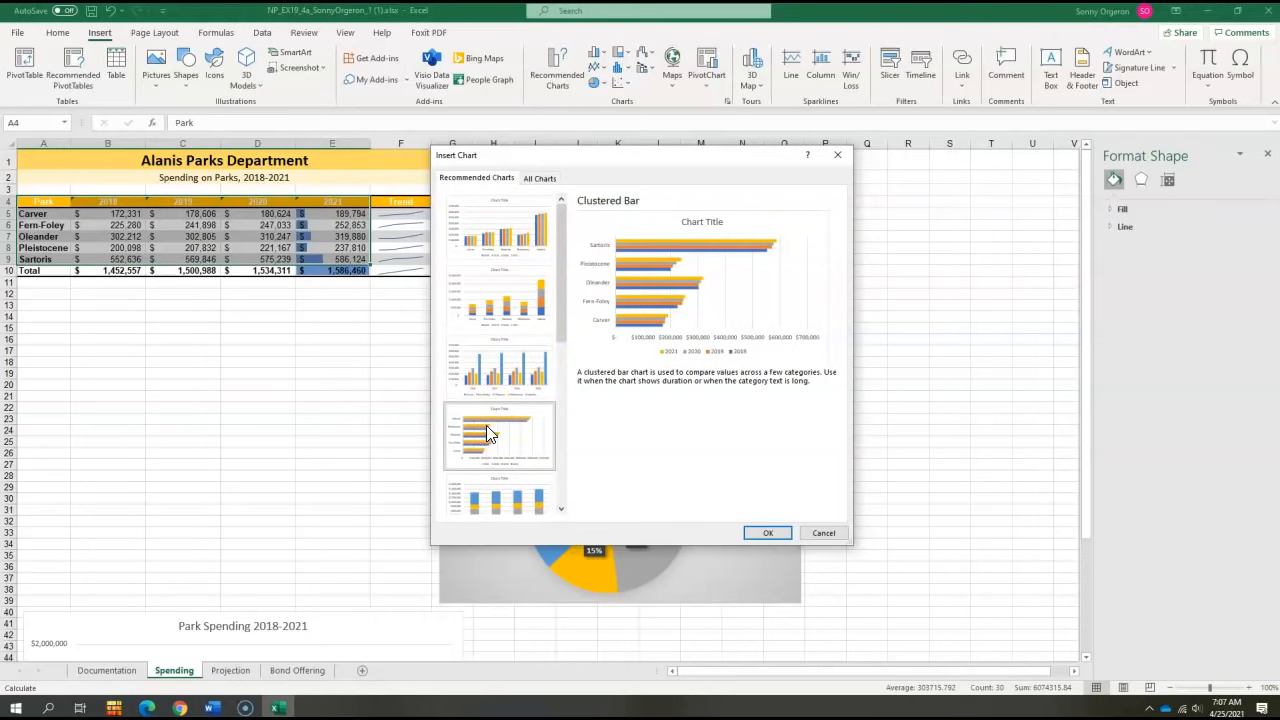
scroll(482, 438, down, 3)
click(478, 267)
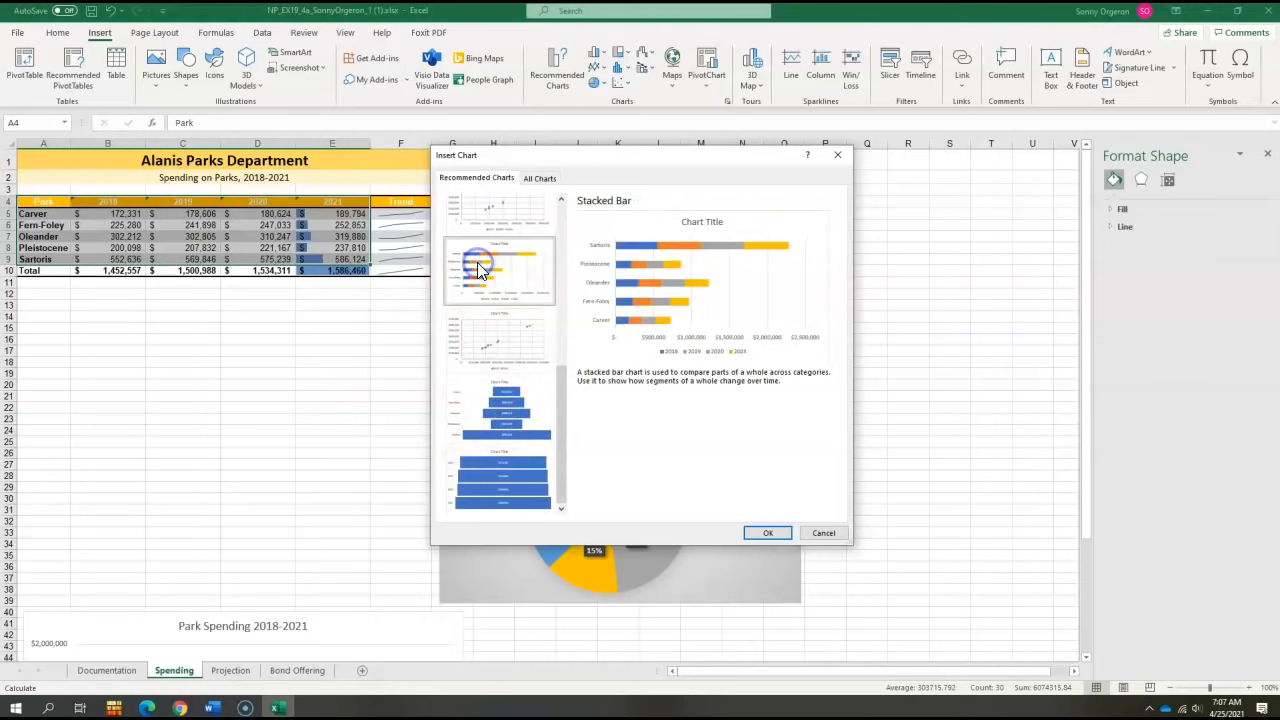
double_click(478, 267)
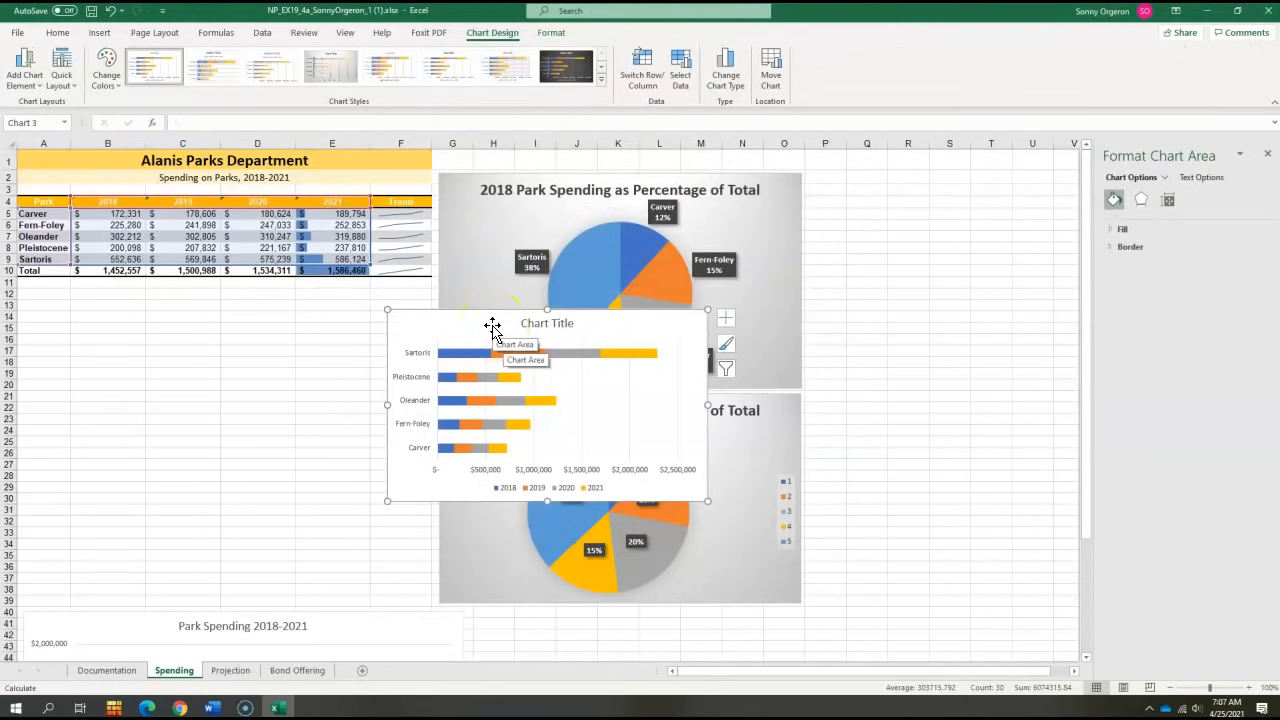
- Move the stacked bar chart below the data table and enlarge it to span about A11:F38
mouse_move(492, 325)
mouse_down()
mouse_move(117, 314)
mouse_move(100, 291)
mouse_move(116, 295)
mouse_up()
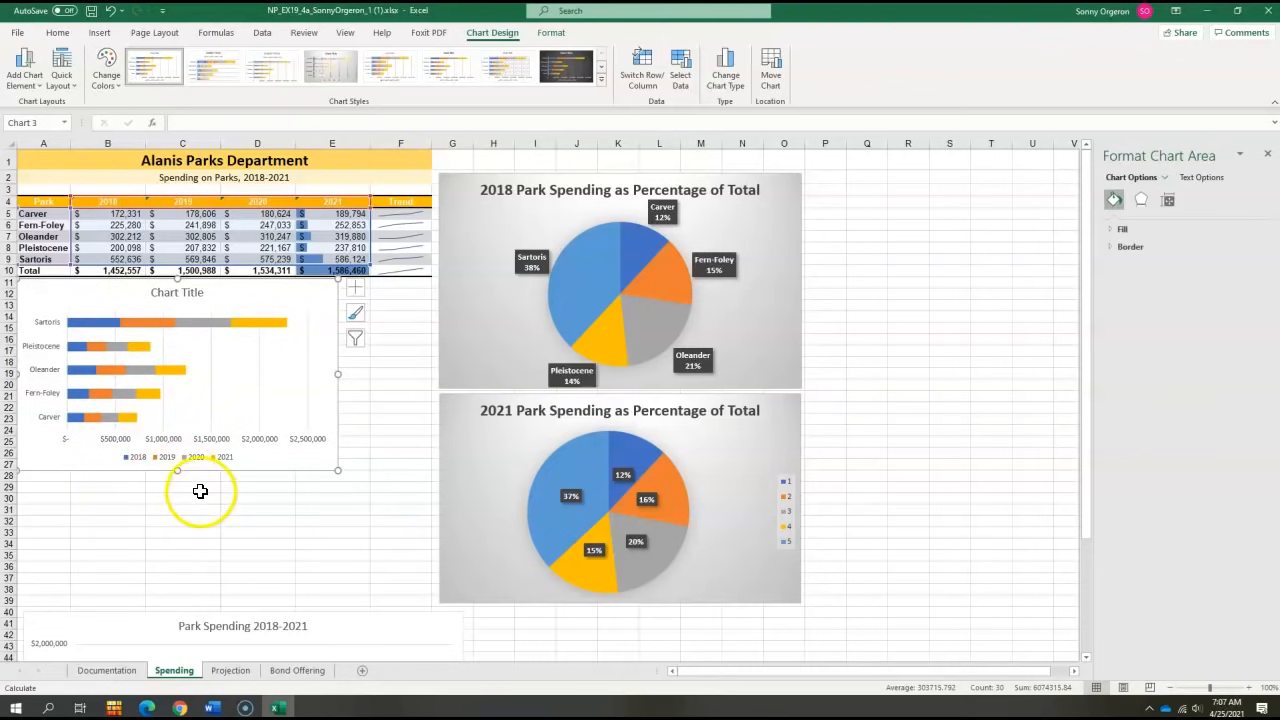
drag(337, 474, 428, 599)
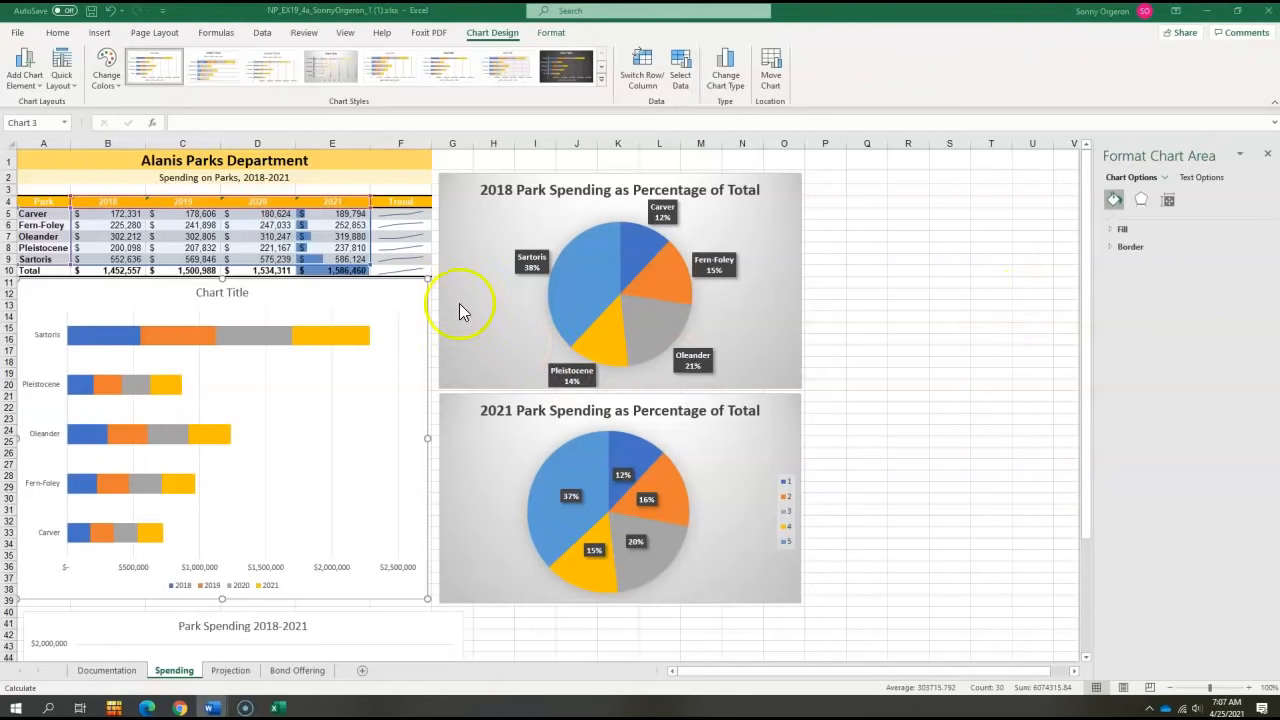
- Replace the bar chart's title with "Spending per Park 2018-2021"
click(208, 294)
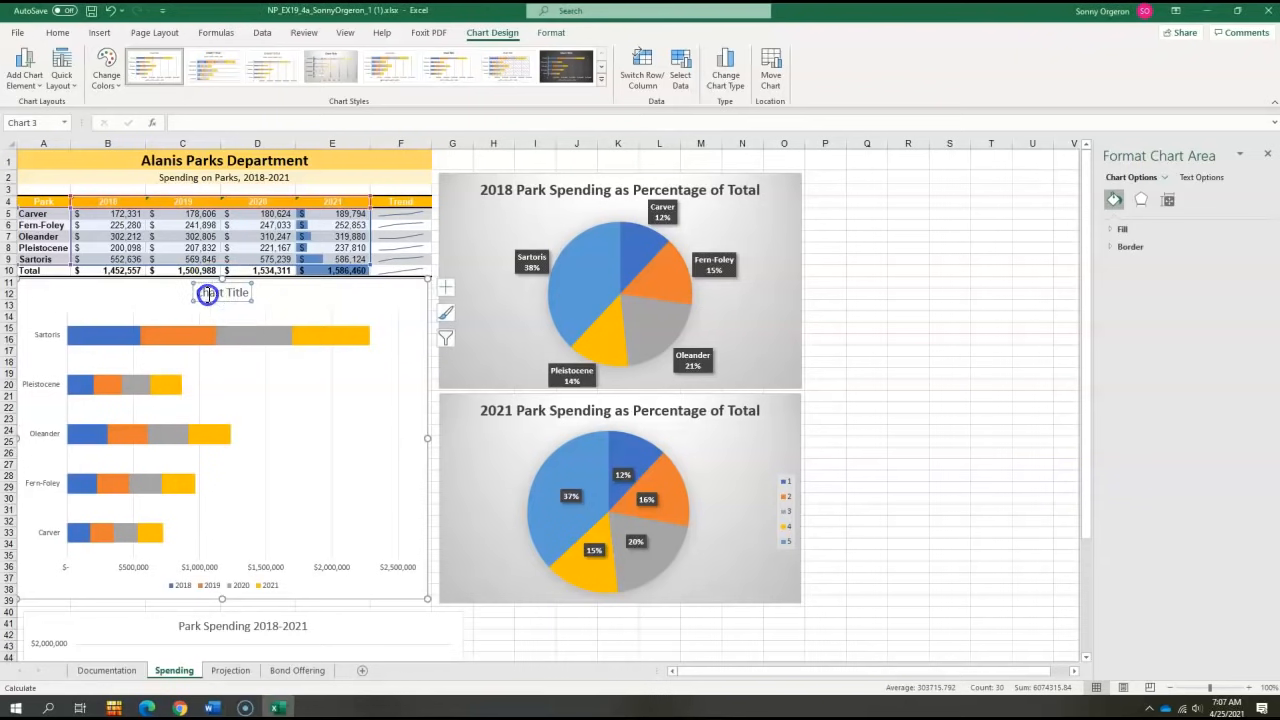
triple_click(208, 295)
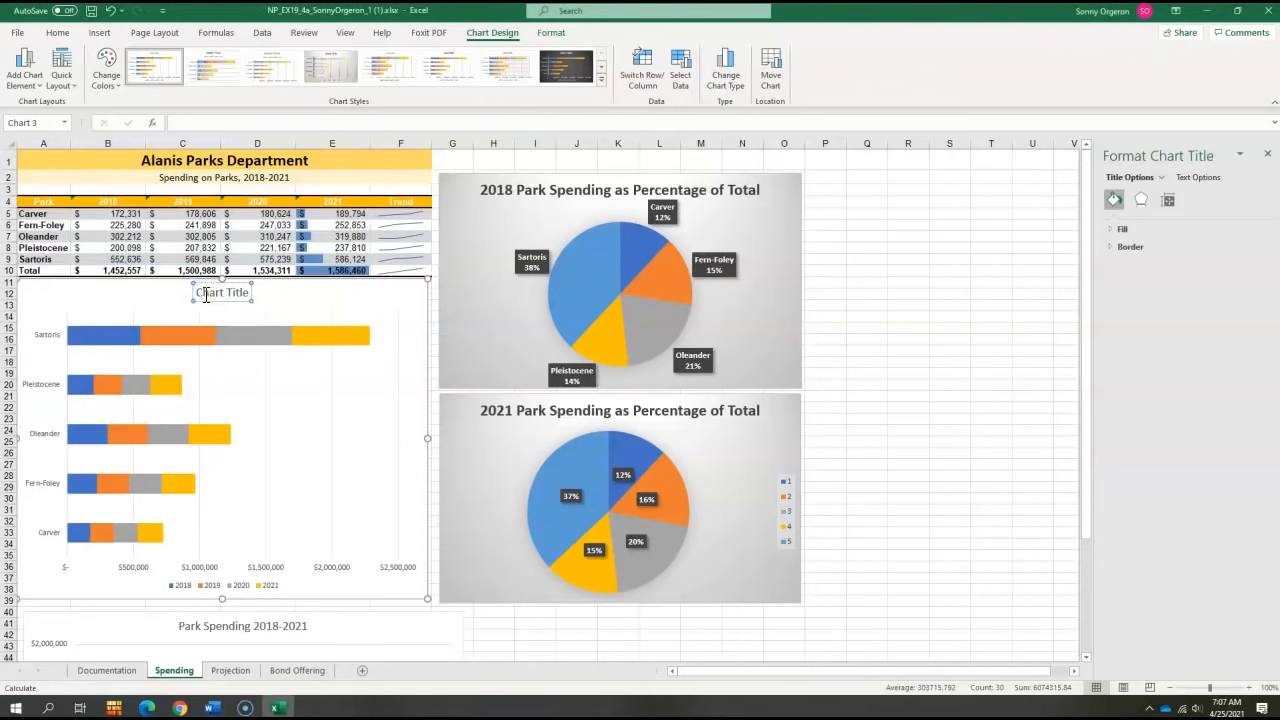
text(Spending per Park 2018-2021)
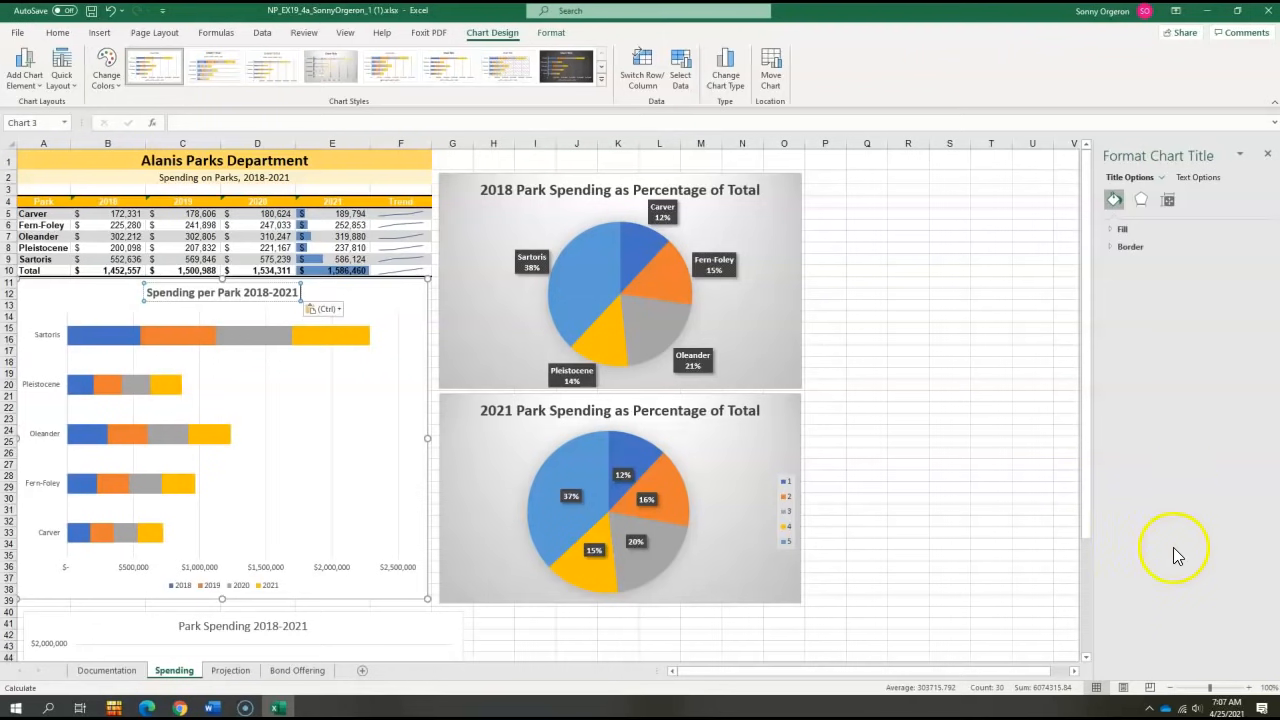
- Set the horizontal value axis maximum bound to 2.3E6
click(261, 568)
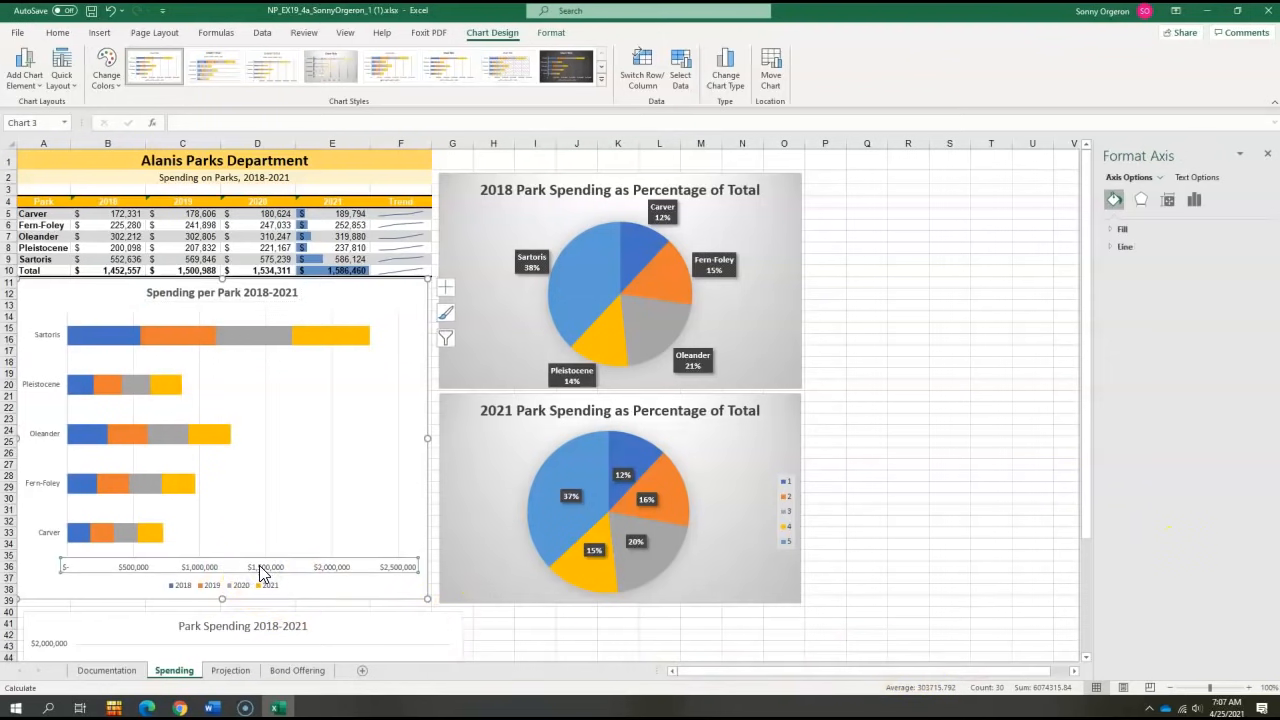
right_click(261, 568)
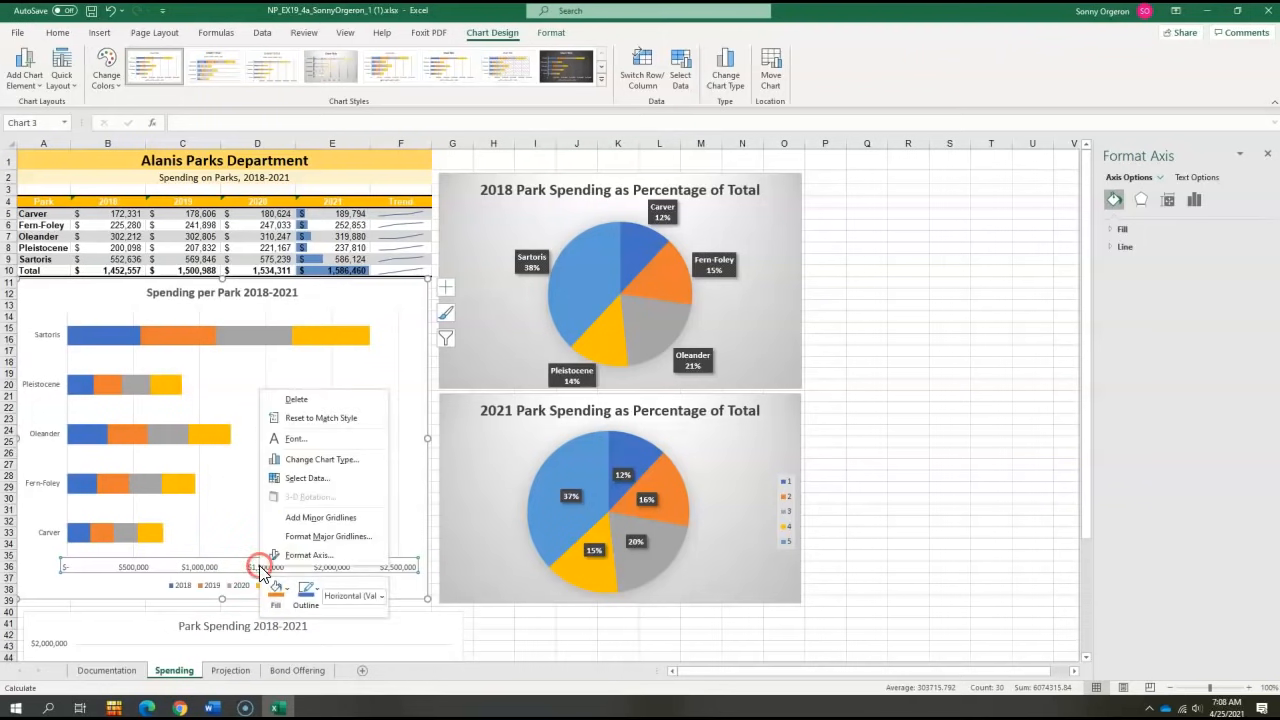
click(284, 558)
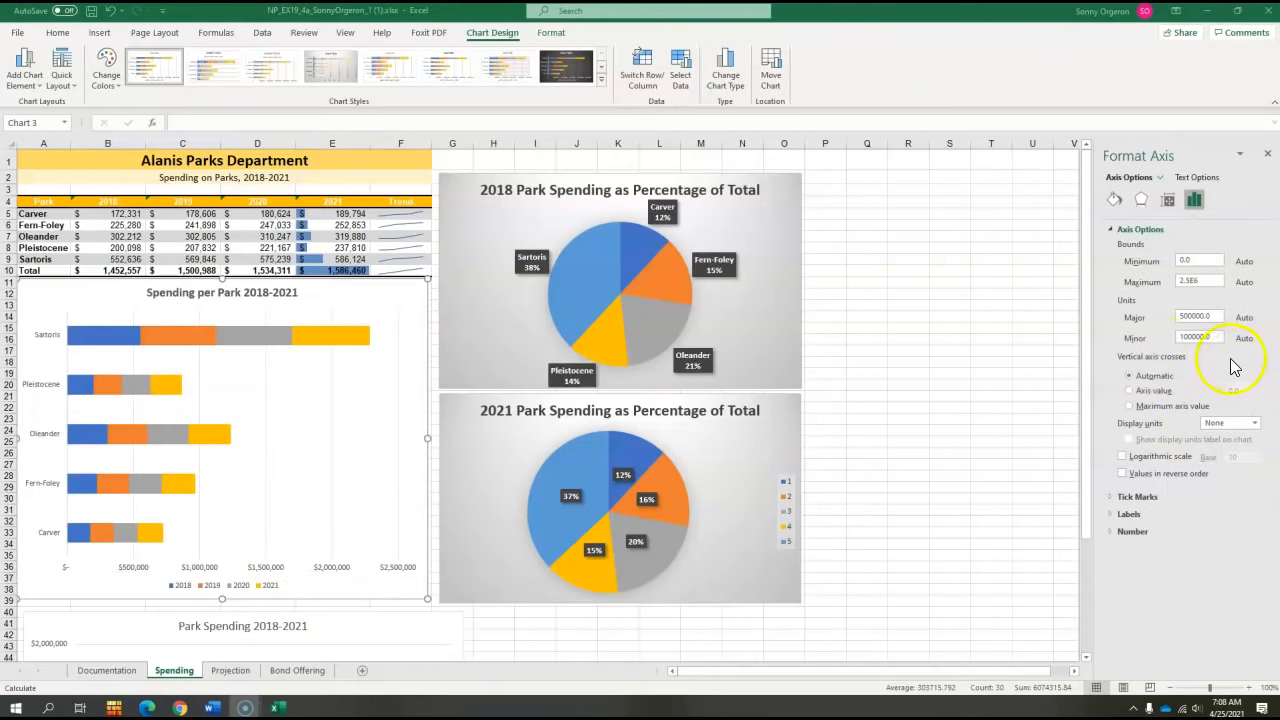
right_click(289, 570)
click(280, 565)
right_click(277, 568)
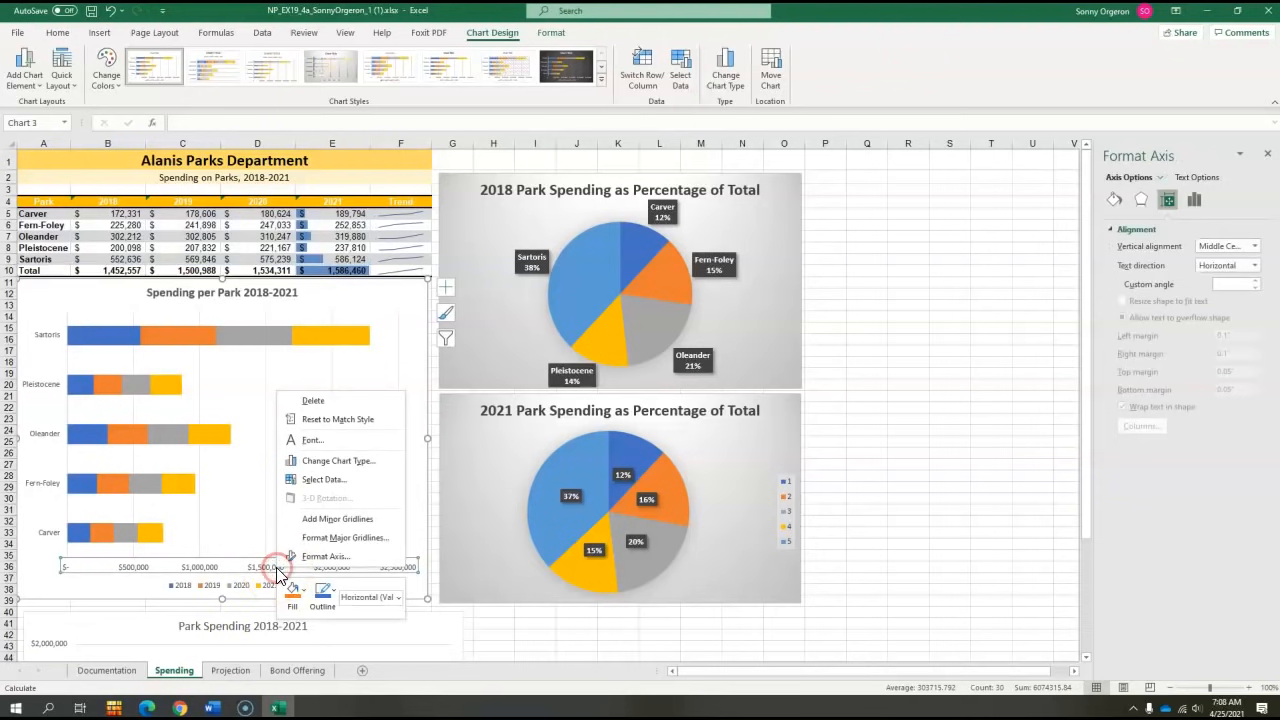
click(313, 558)
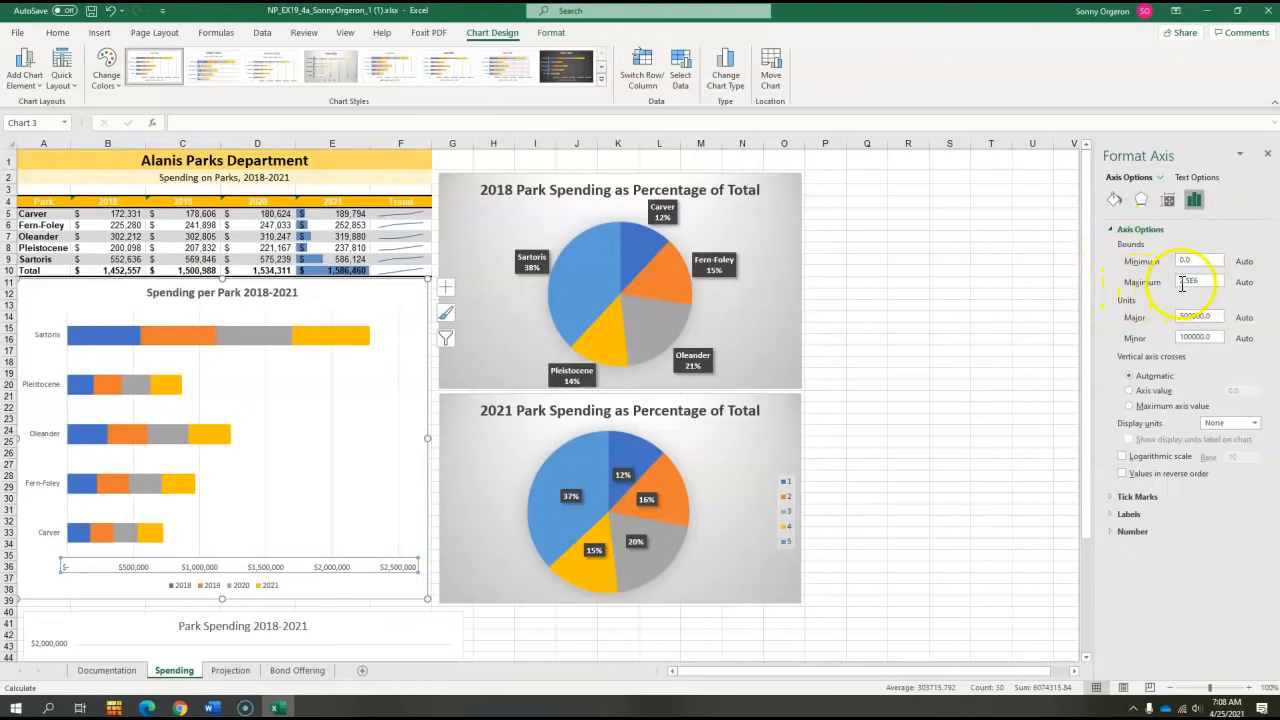
drag(1211, 281, 1168, 287)
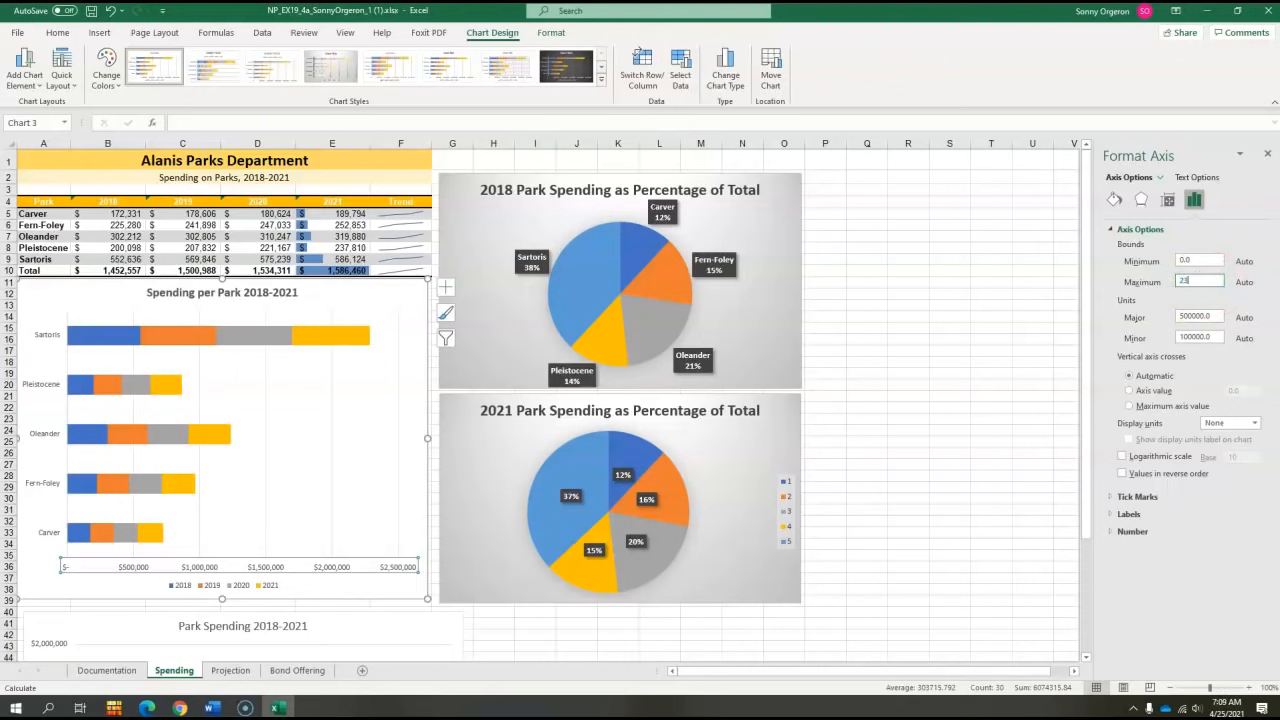
key(Return)
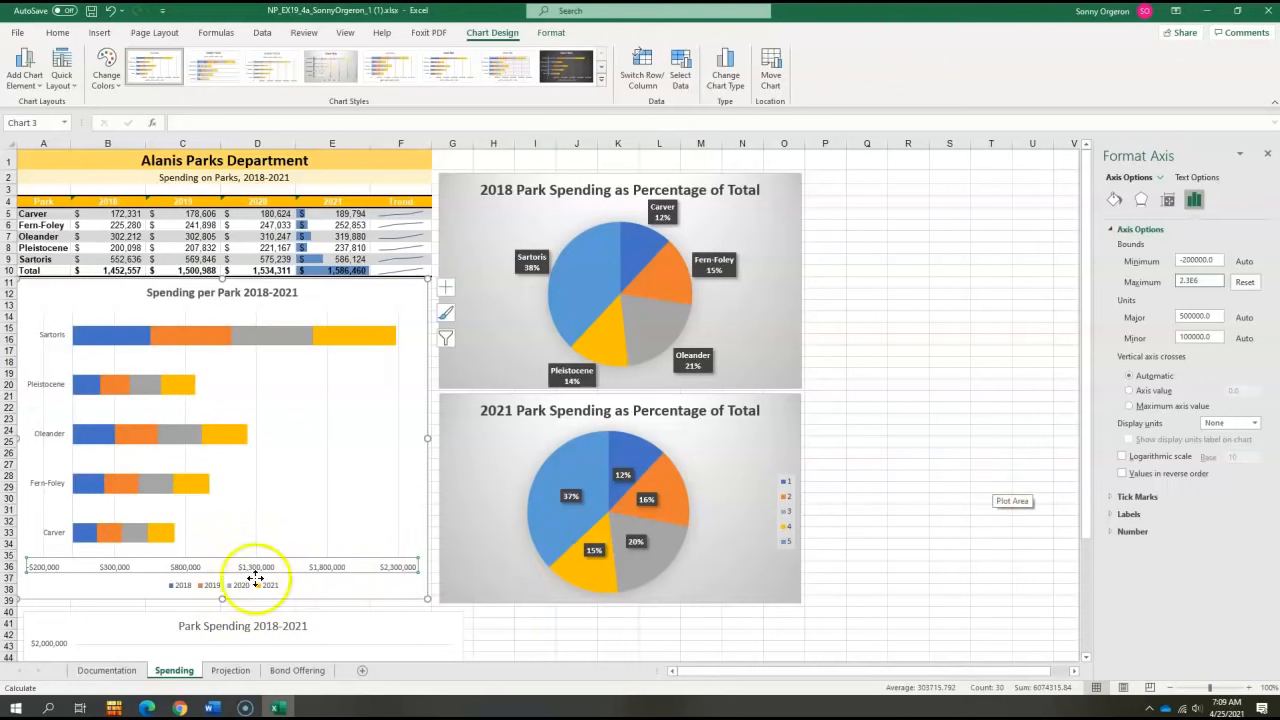
- Inspect the stacked bar chart's chart area and plot area formatting options
click(98, 582)
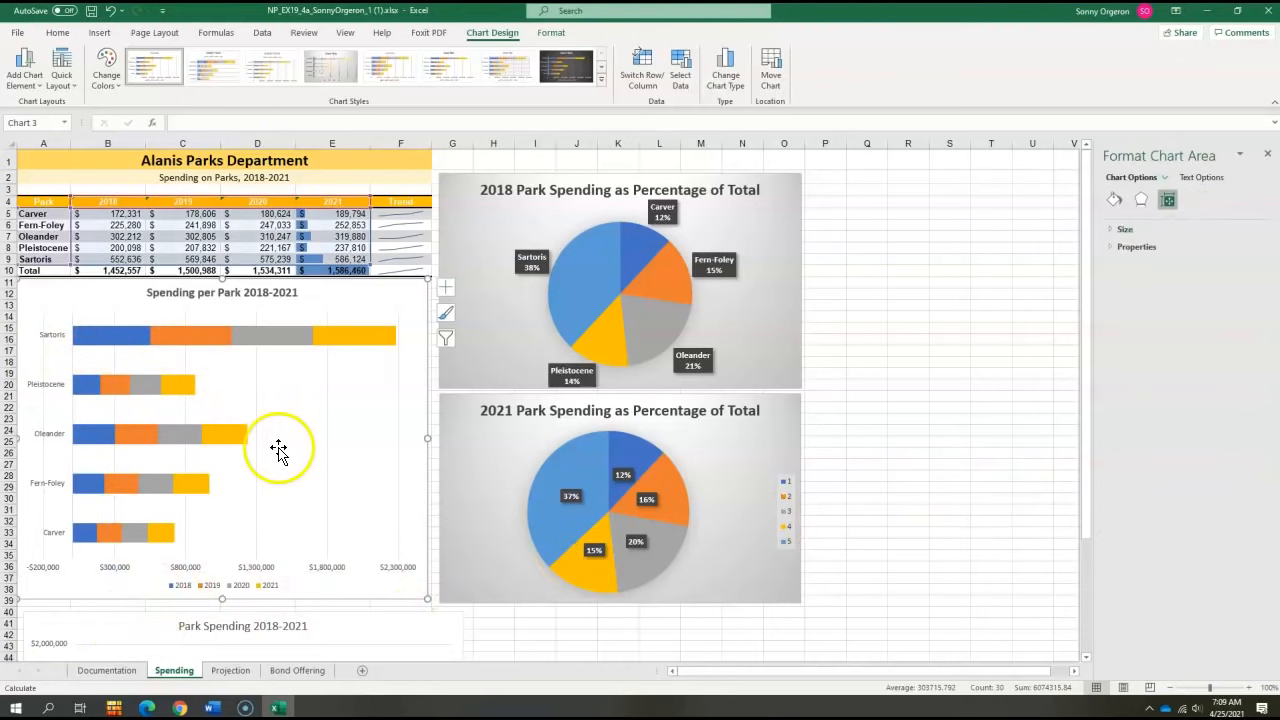
click(234, 408)
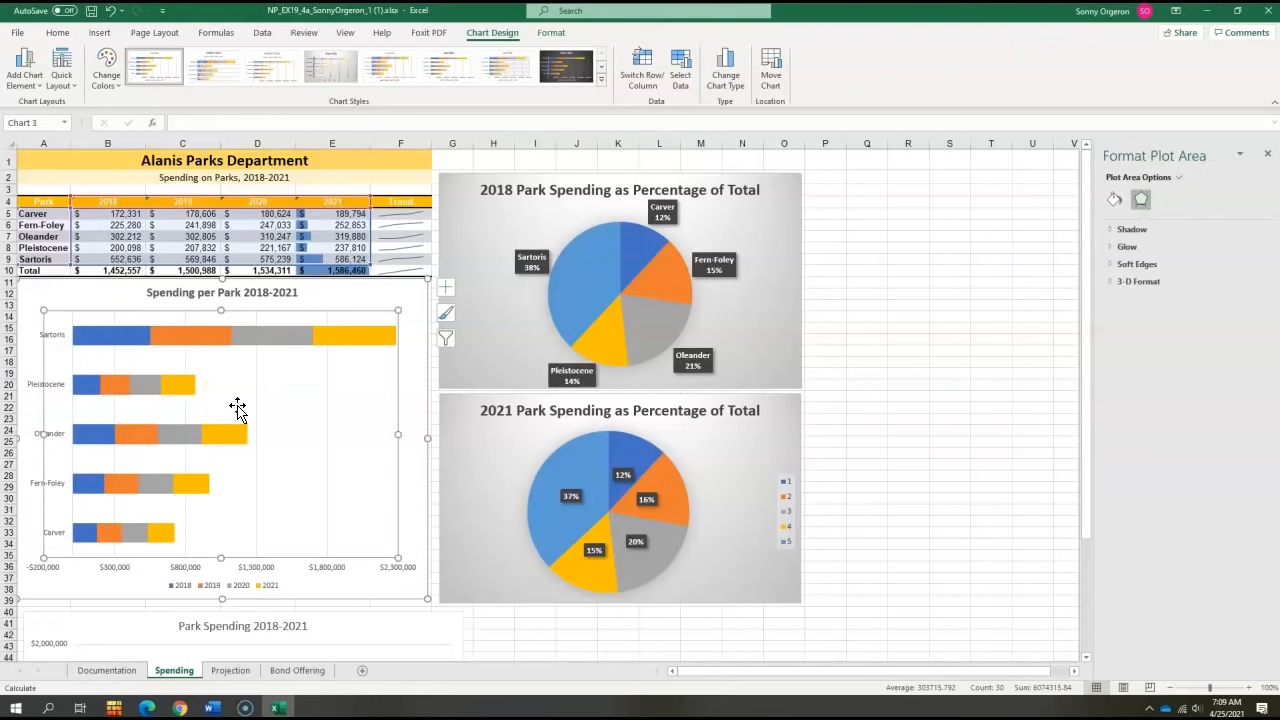
click(301, 408)
click(301, 408)
click(78, 298)
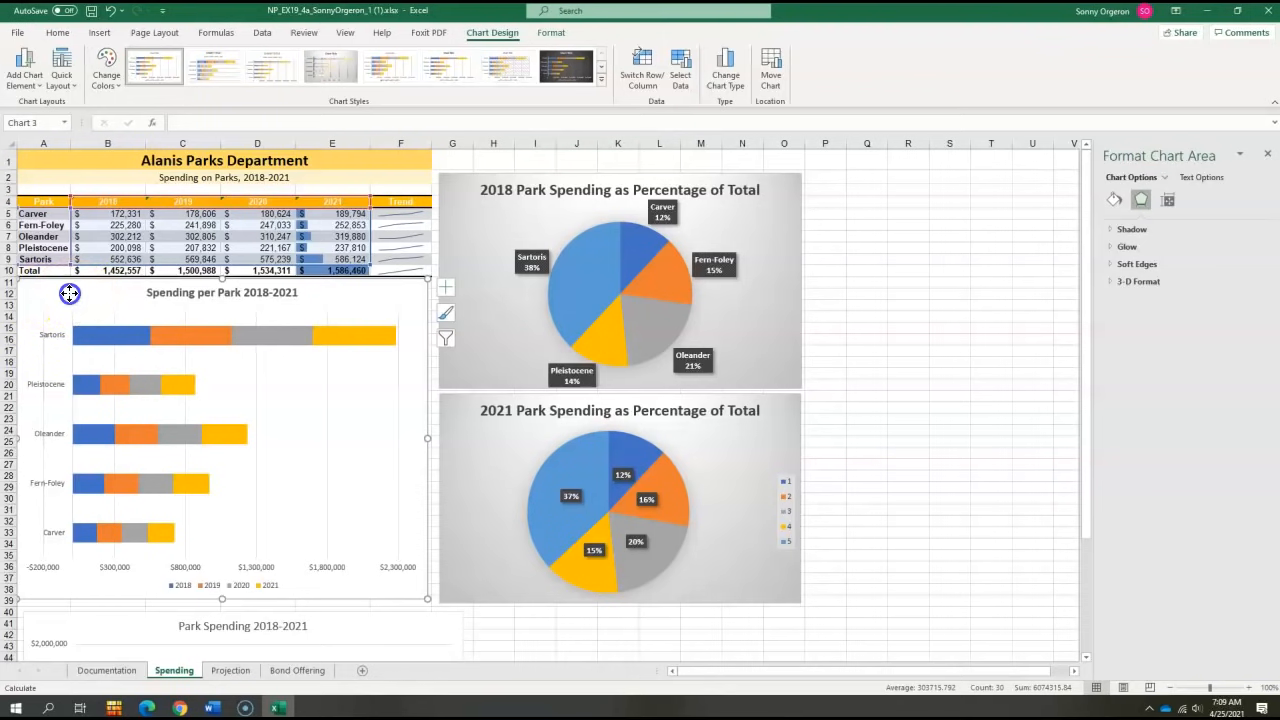
click(362, 584)
click(560, 643)
click(311, 457)
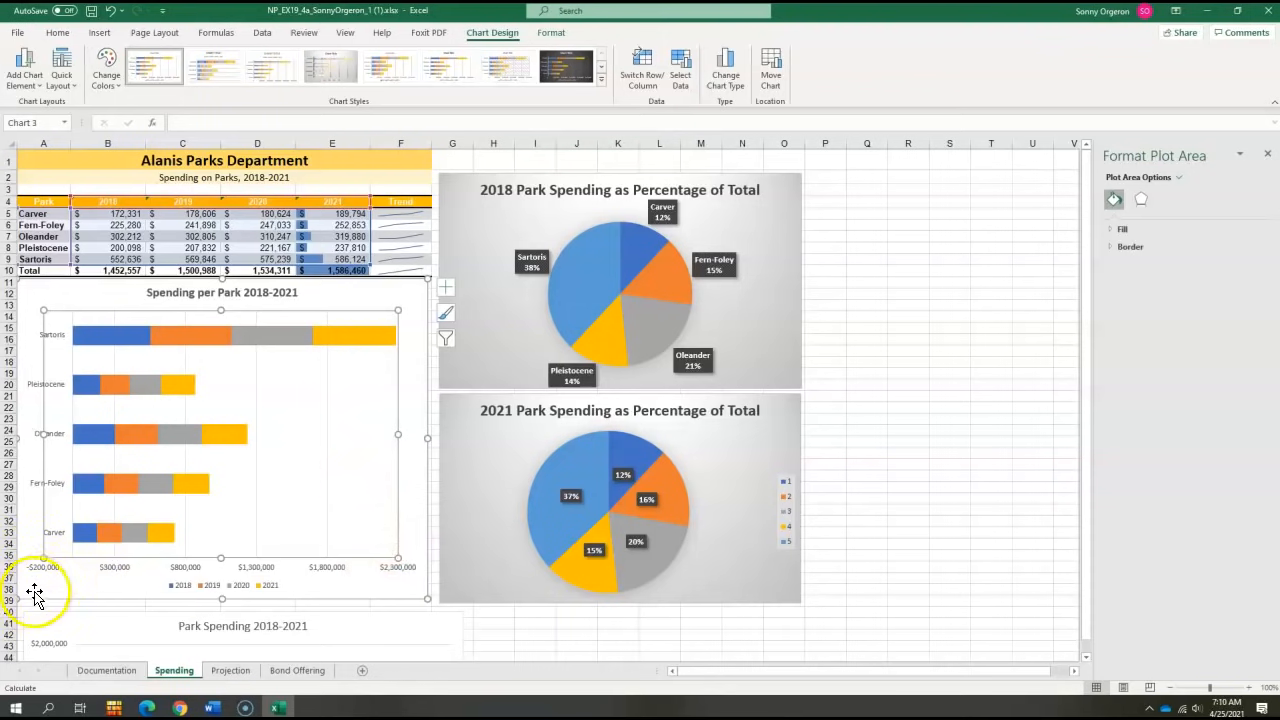
- Fill the stacked bar chart's chart area with White, Background 1, Darker 5%
right_click(72, 588)
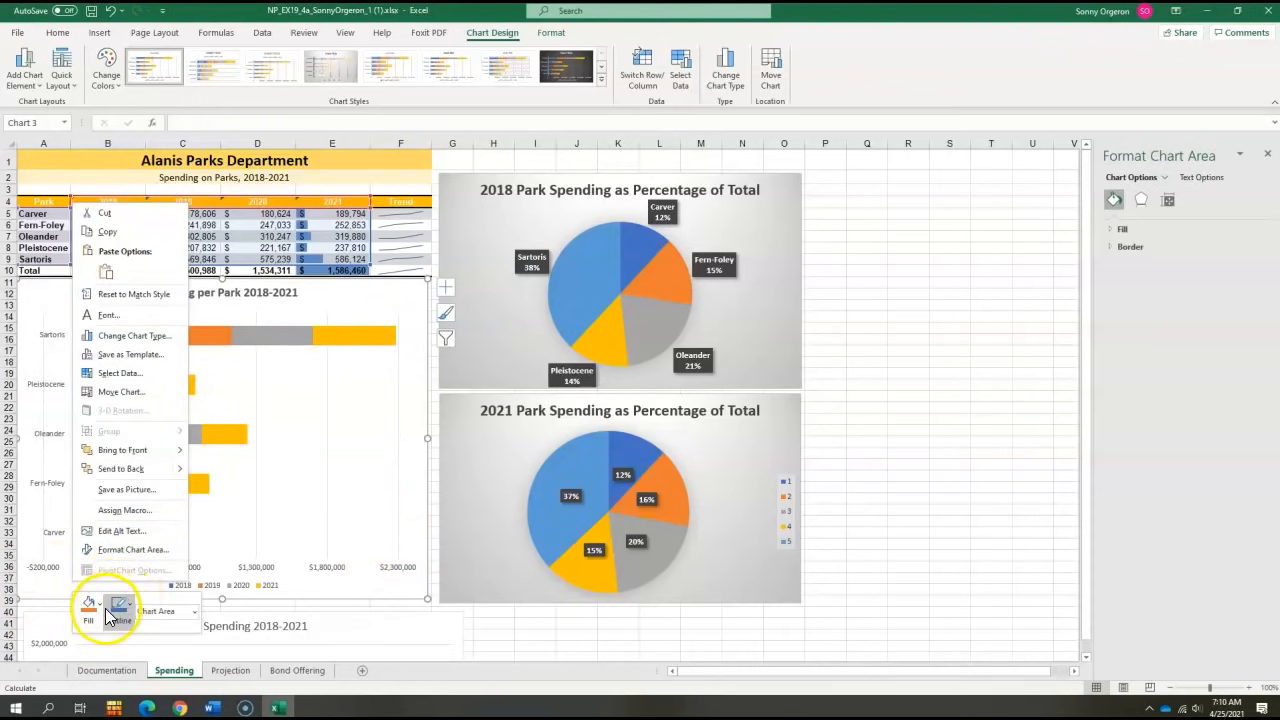
click(98, 608)
click(90, 606)
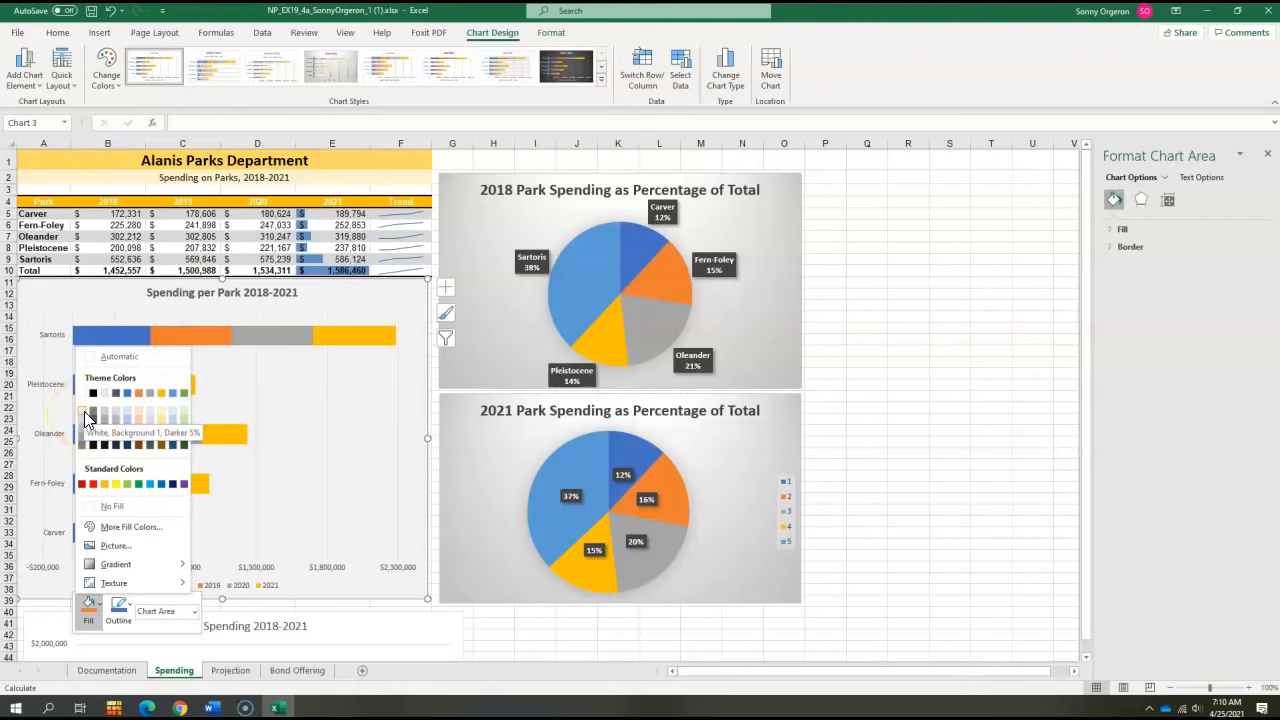
click(87, 419)
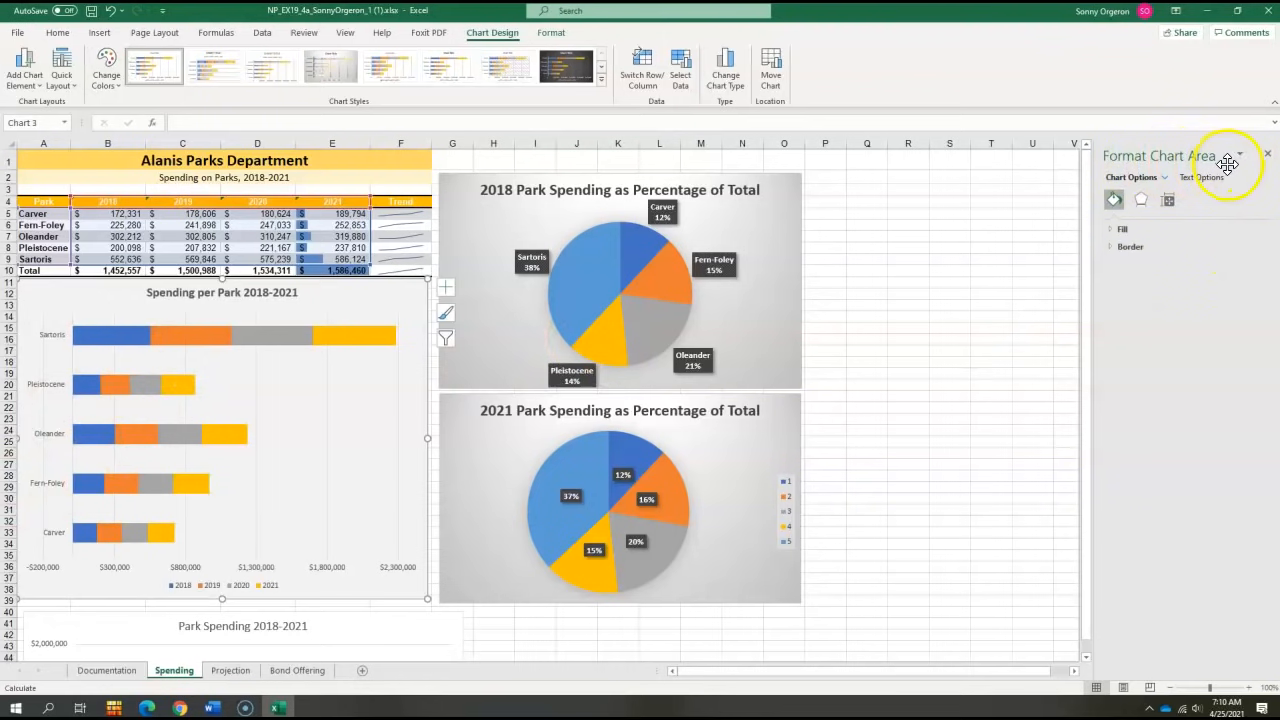
click(1122, 229)
click(1248, 346)
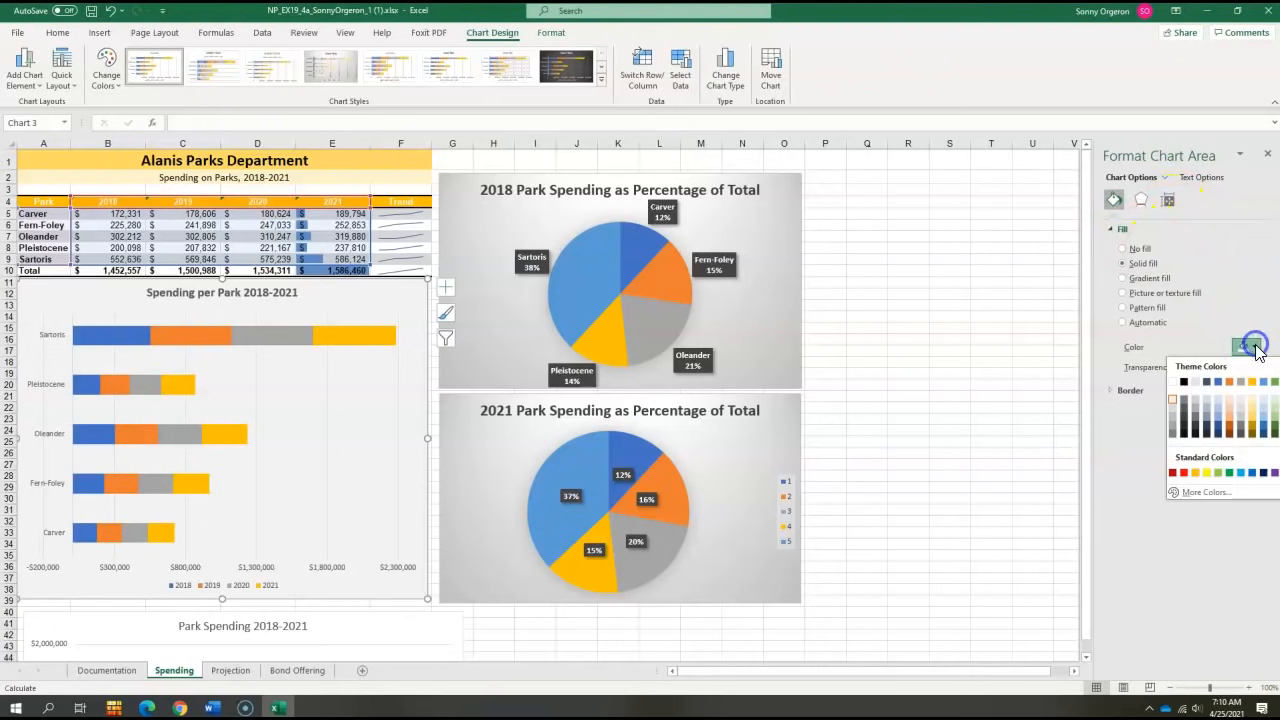
click(1168, 405)
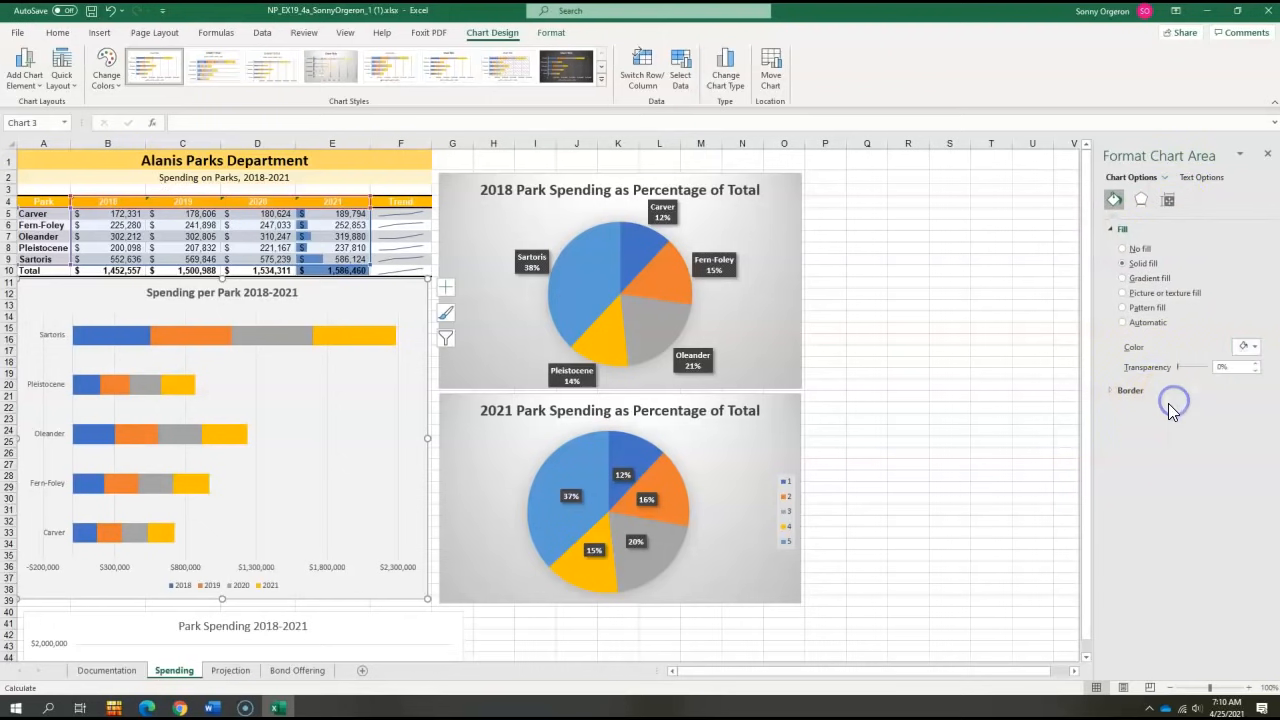
click(1267, 156)
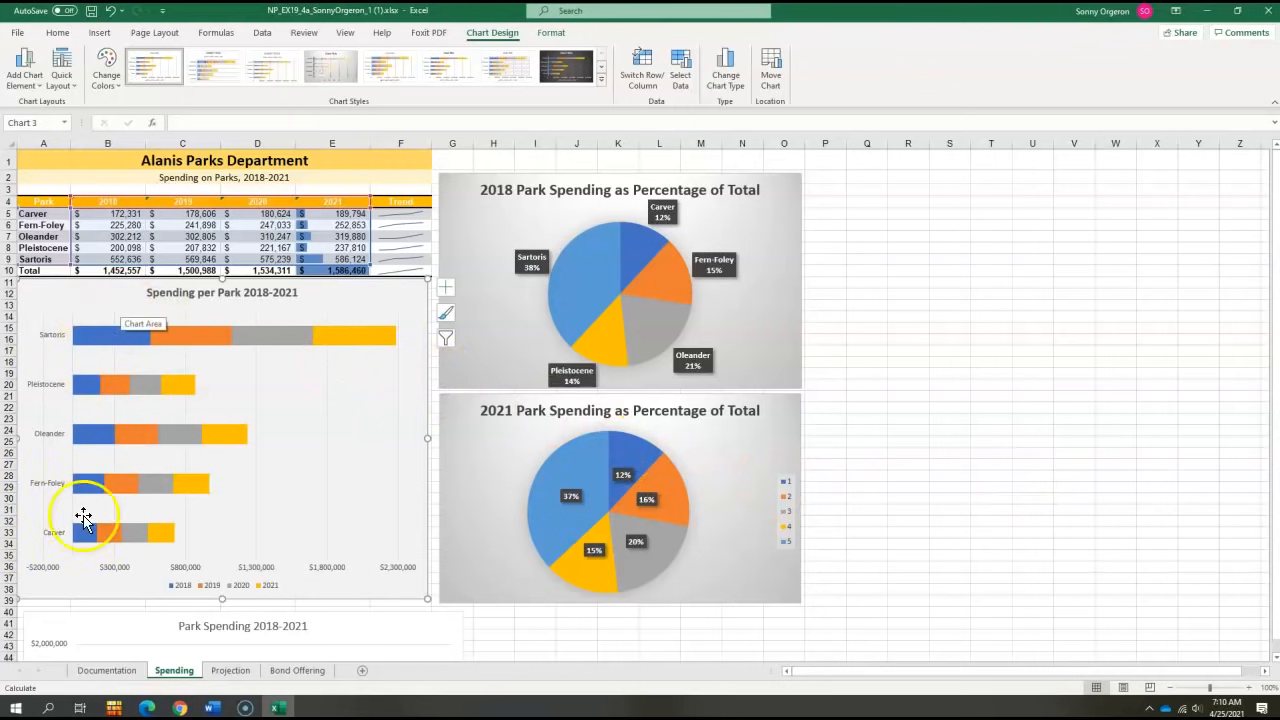
- Move the Park Spending 2018-2021 chart as an object into the Projection sheet
scroll(234, 537, down, 6)
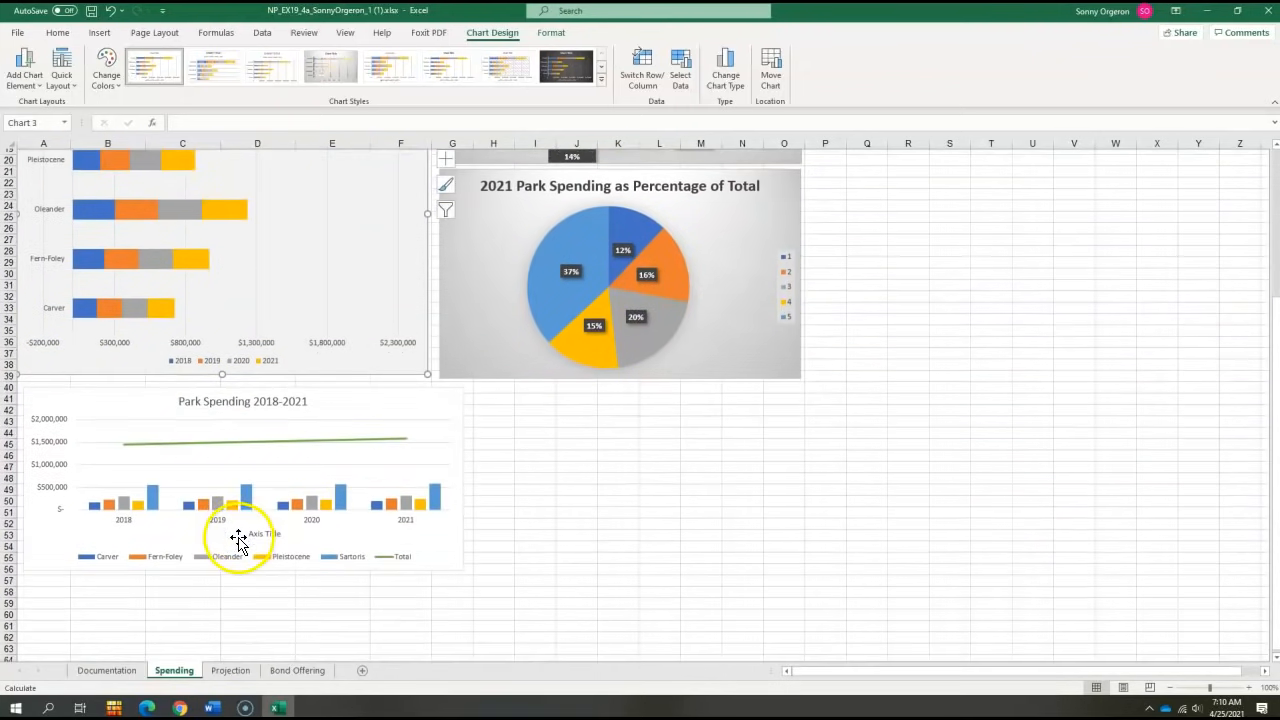
scroll(238, 541, down, 1)
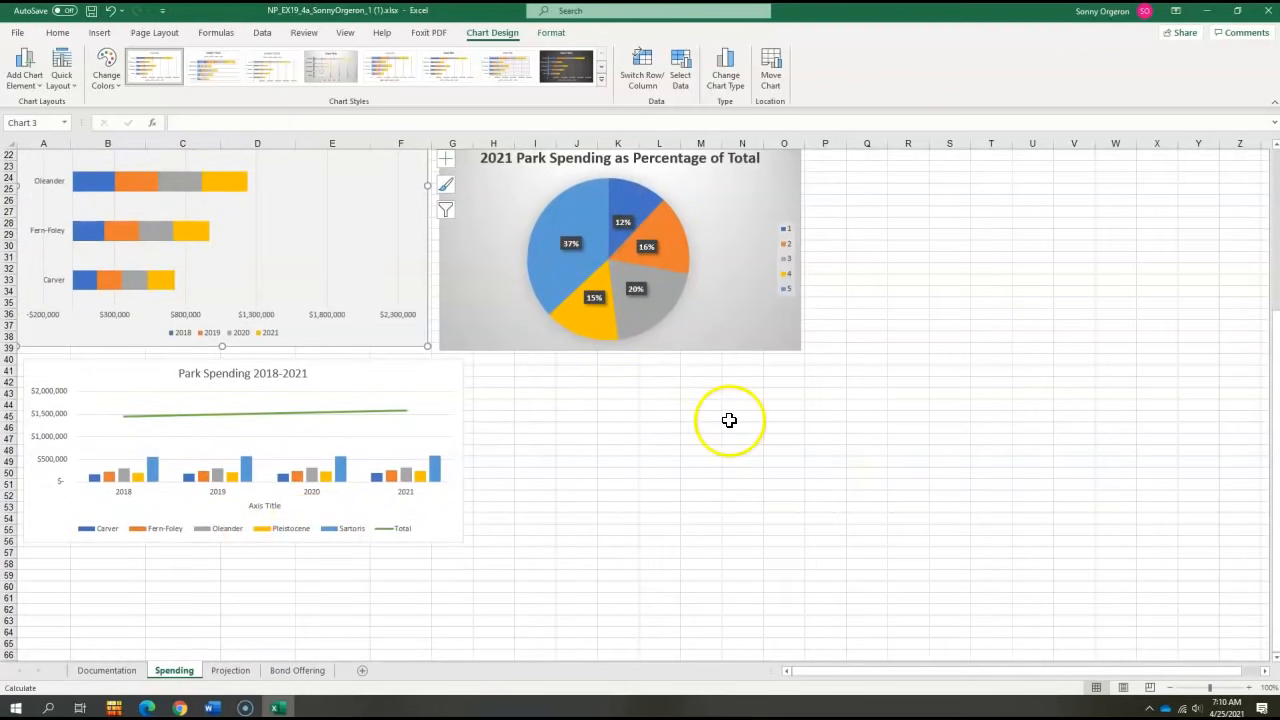
click(357, 376)
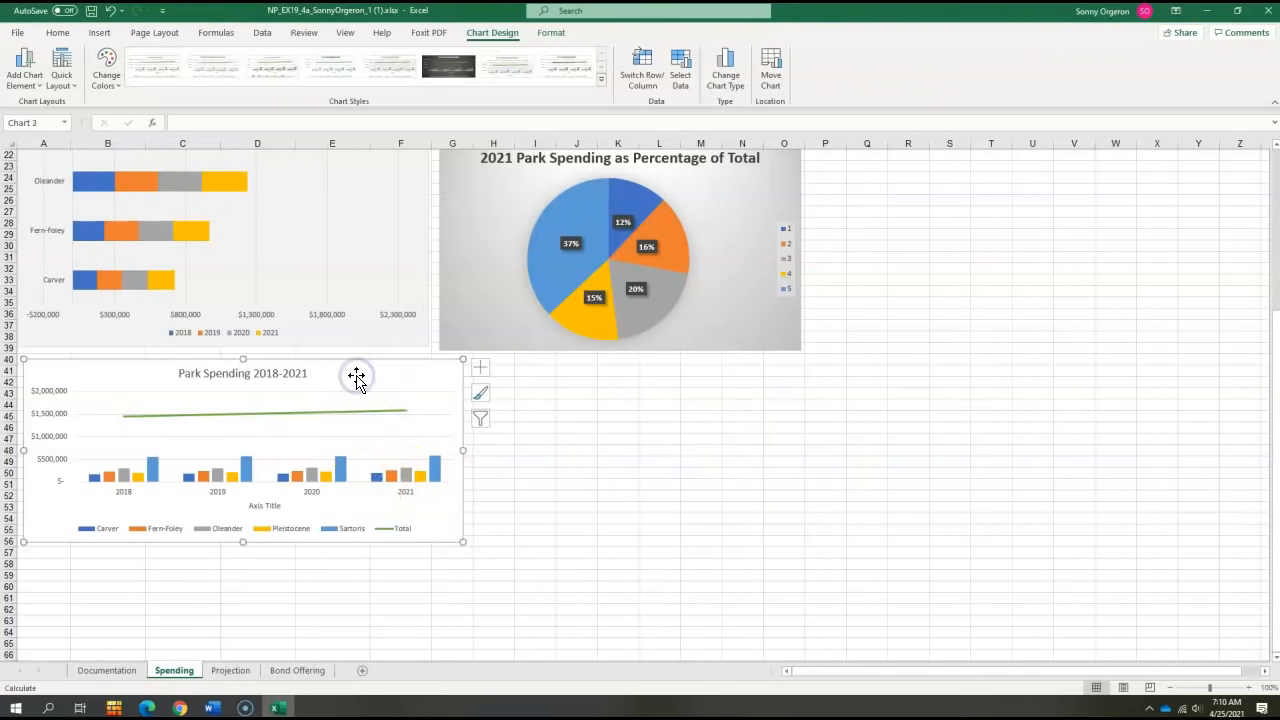
right_click(355, 375)
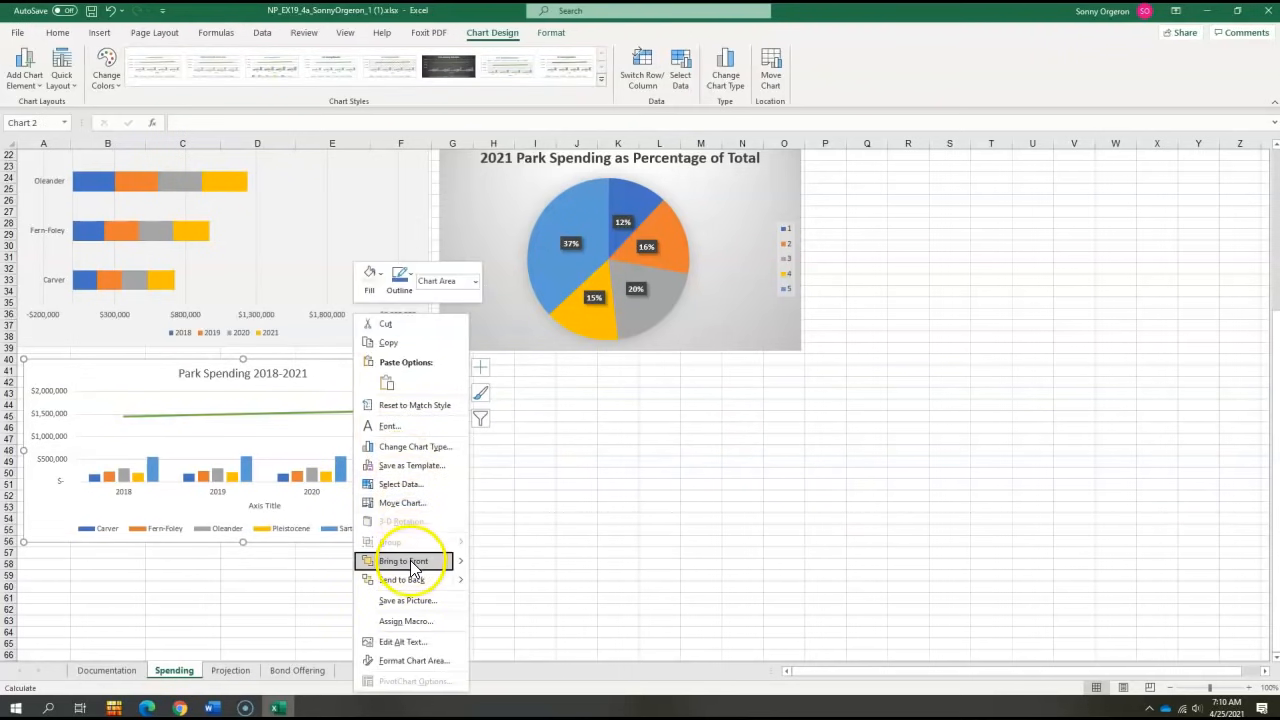
click(408, 503)
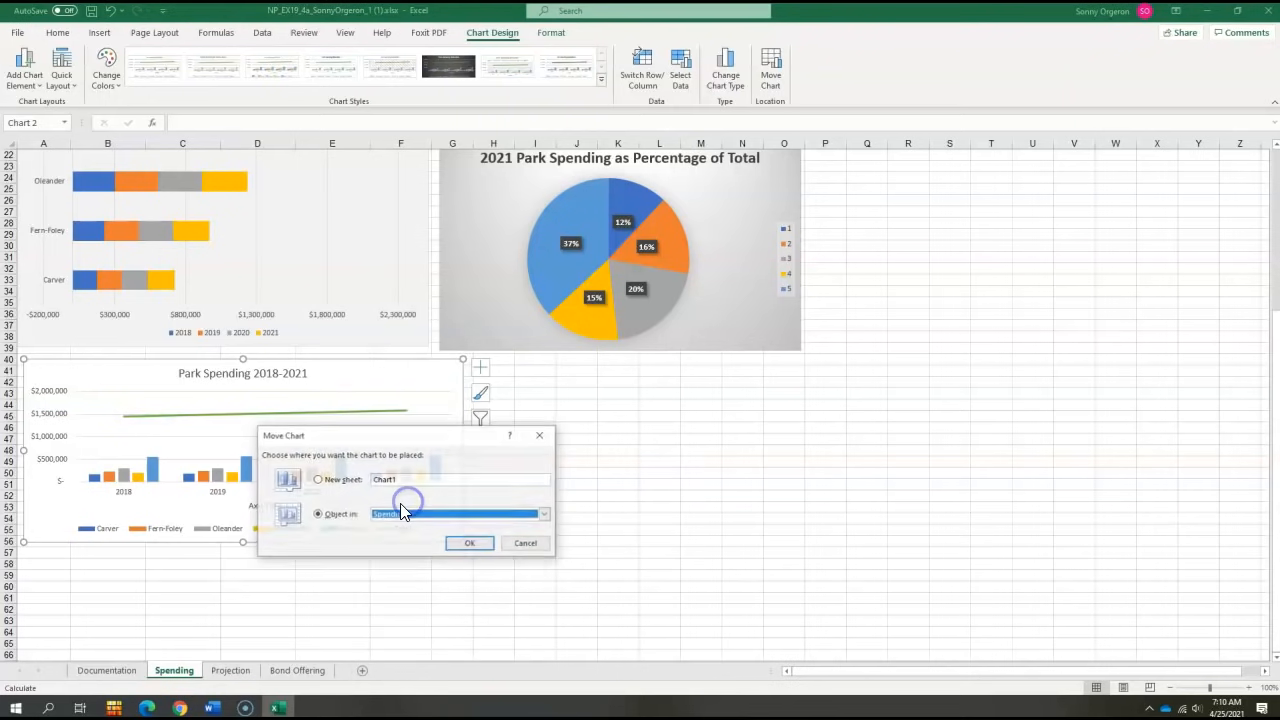
click(400, 515)
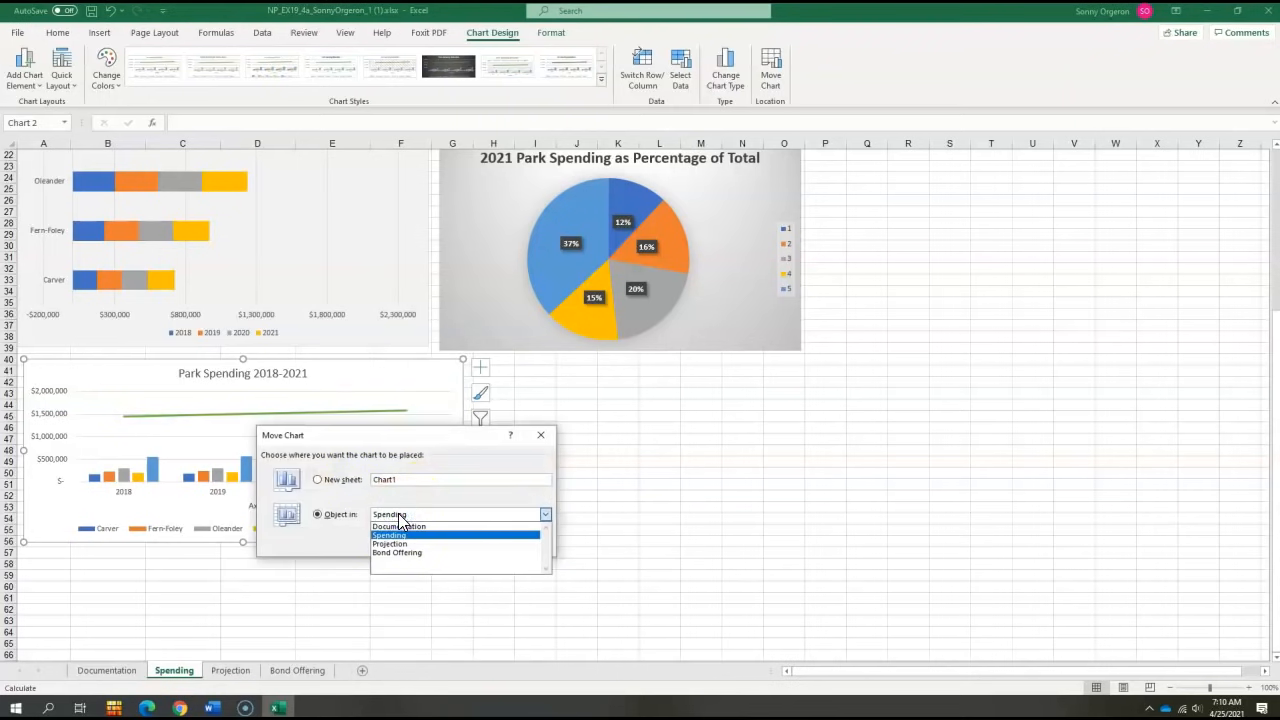
click(436, 544)
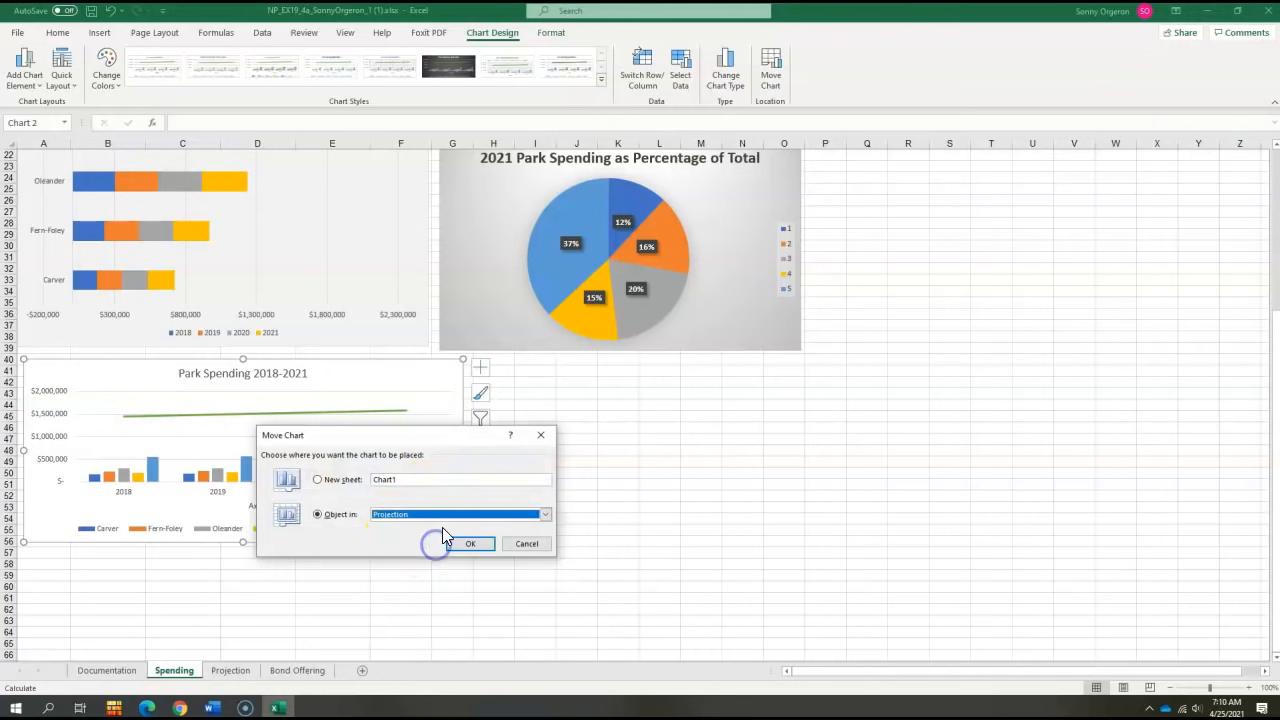
click(477, 546)
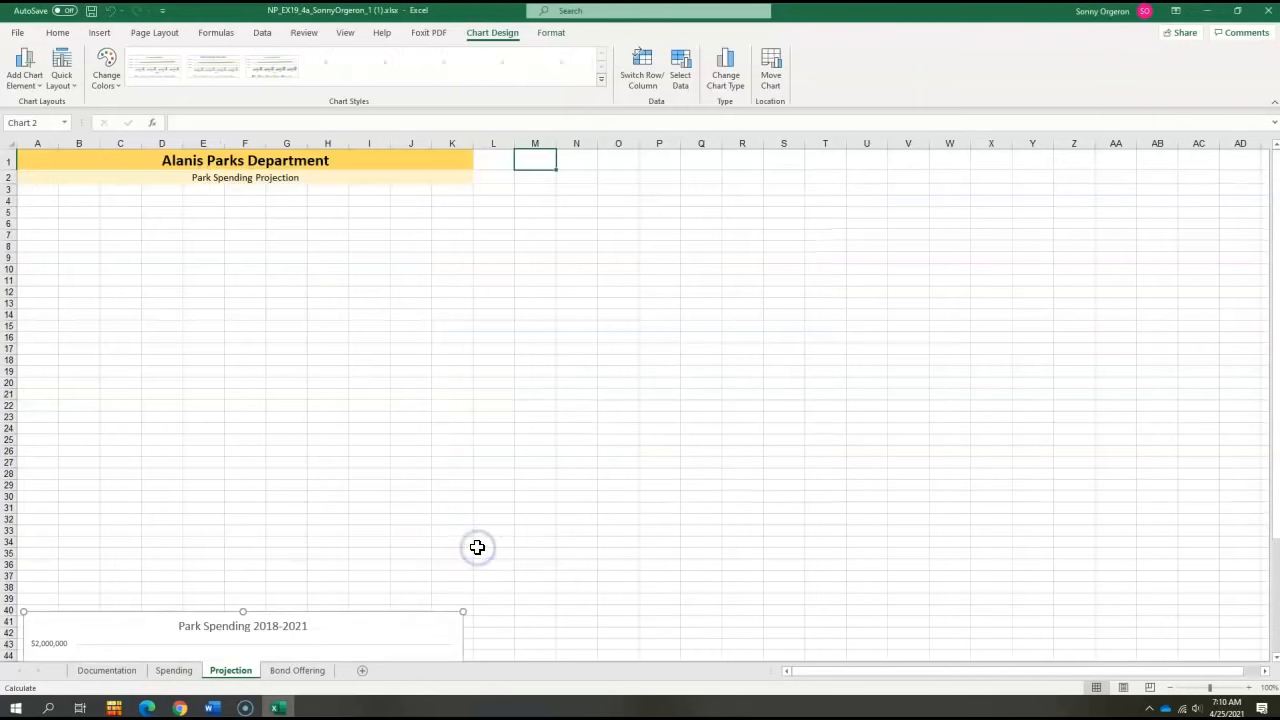
- Position the moved chart at the top below the header, spanning about A4:K22
drag(365, 627, 336, 307)
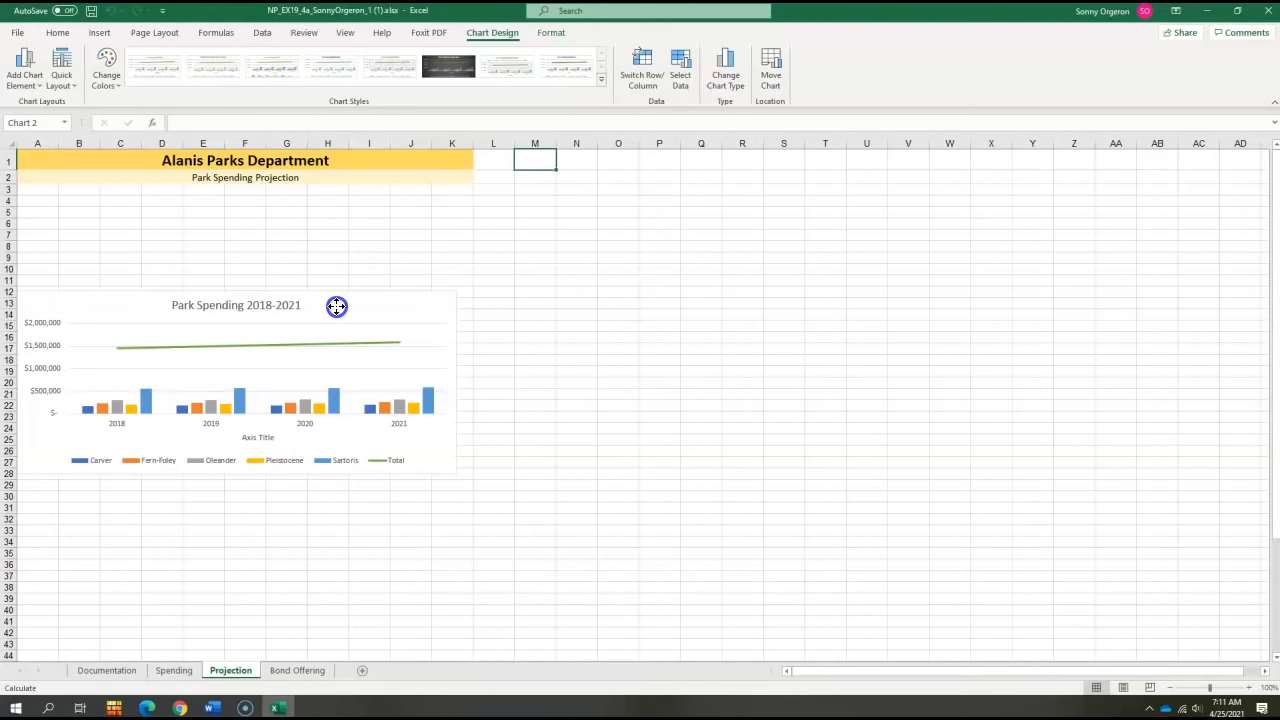
drag(336, 306, 361, 213)
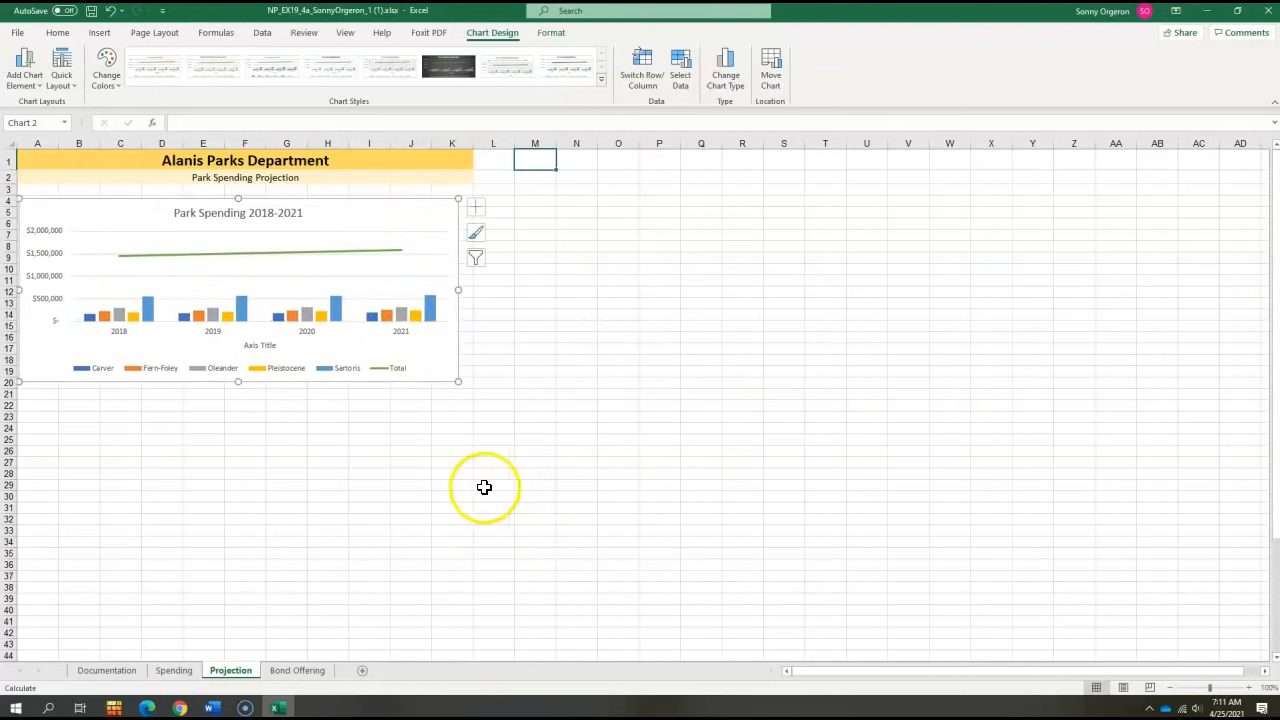
drag(457, 381, 470, 406)
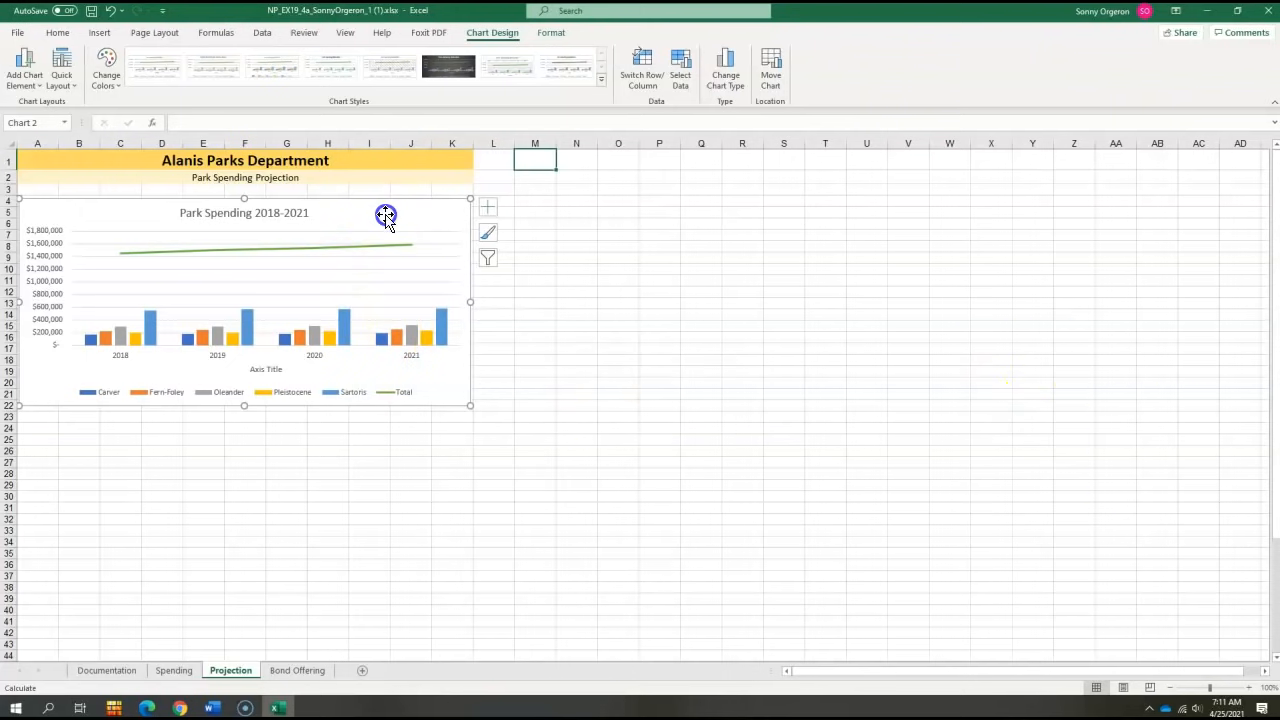
- Apply the gold Monochromatic color palette to the Park Spending 2018-2021 chart
click(487, 232)
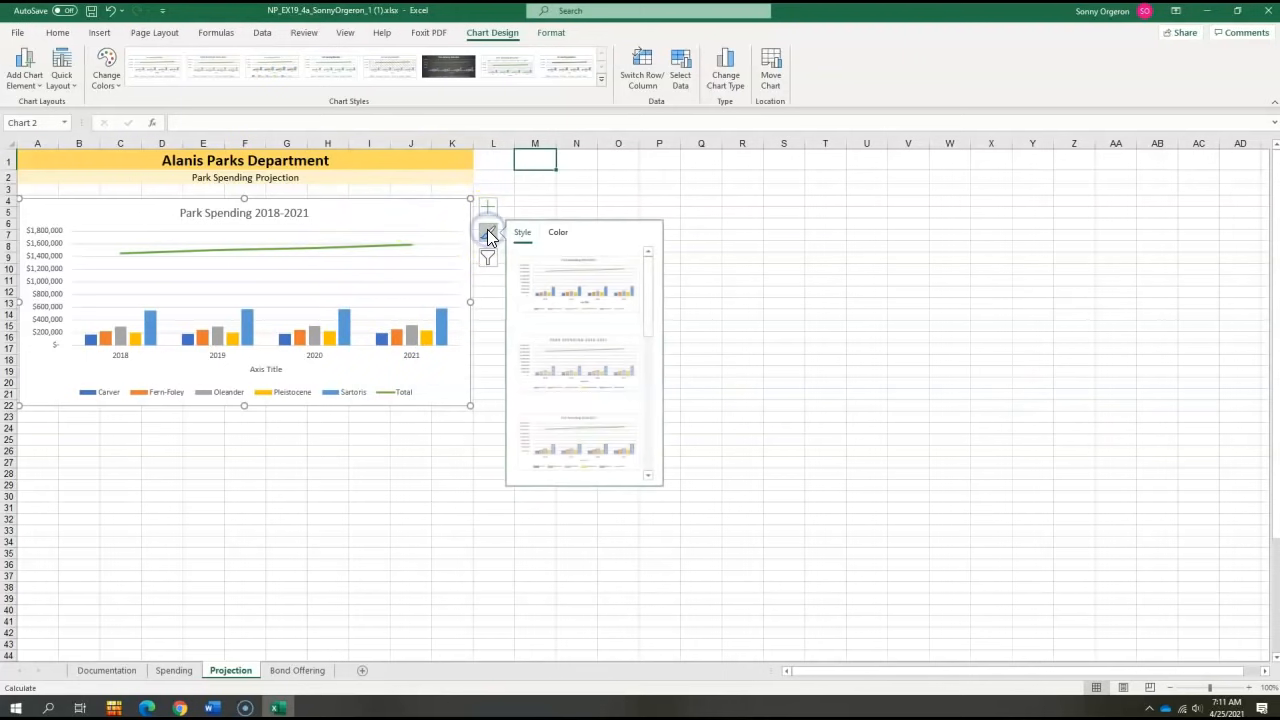
click(558, 234)
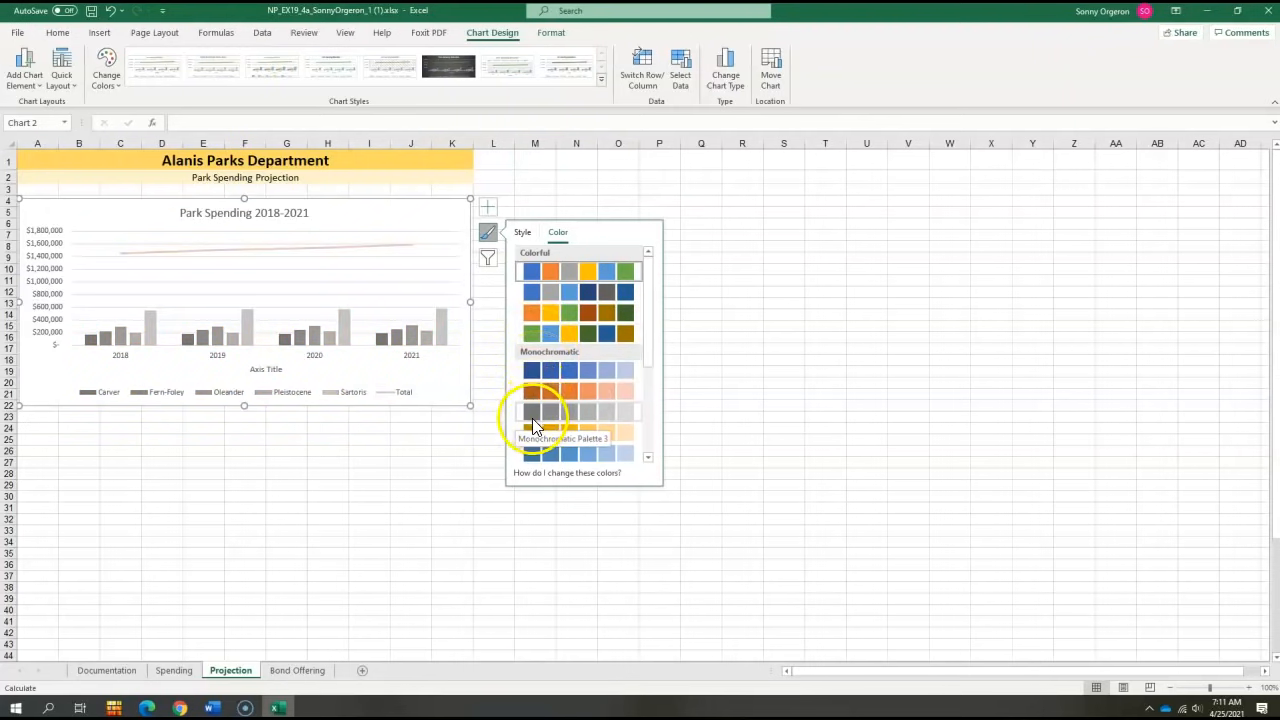
click(532, 426)
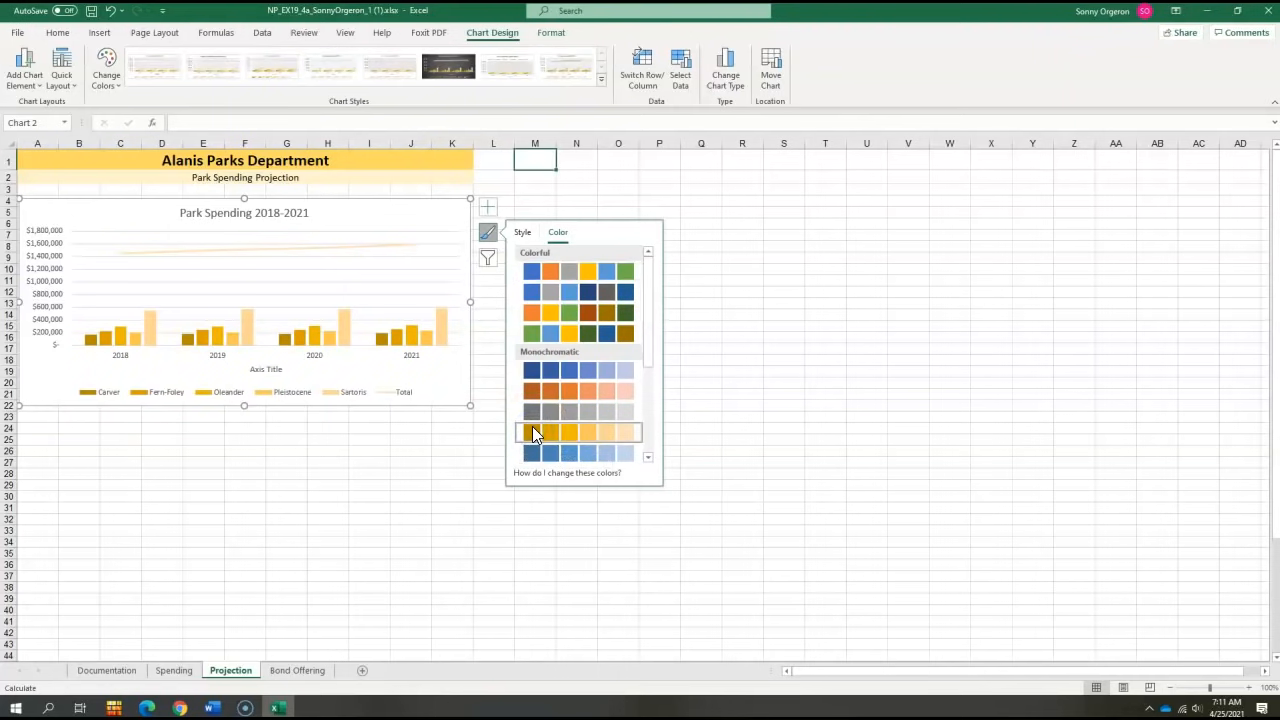
click(785, 452)
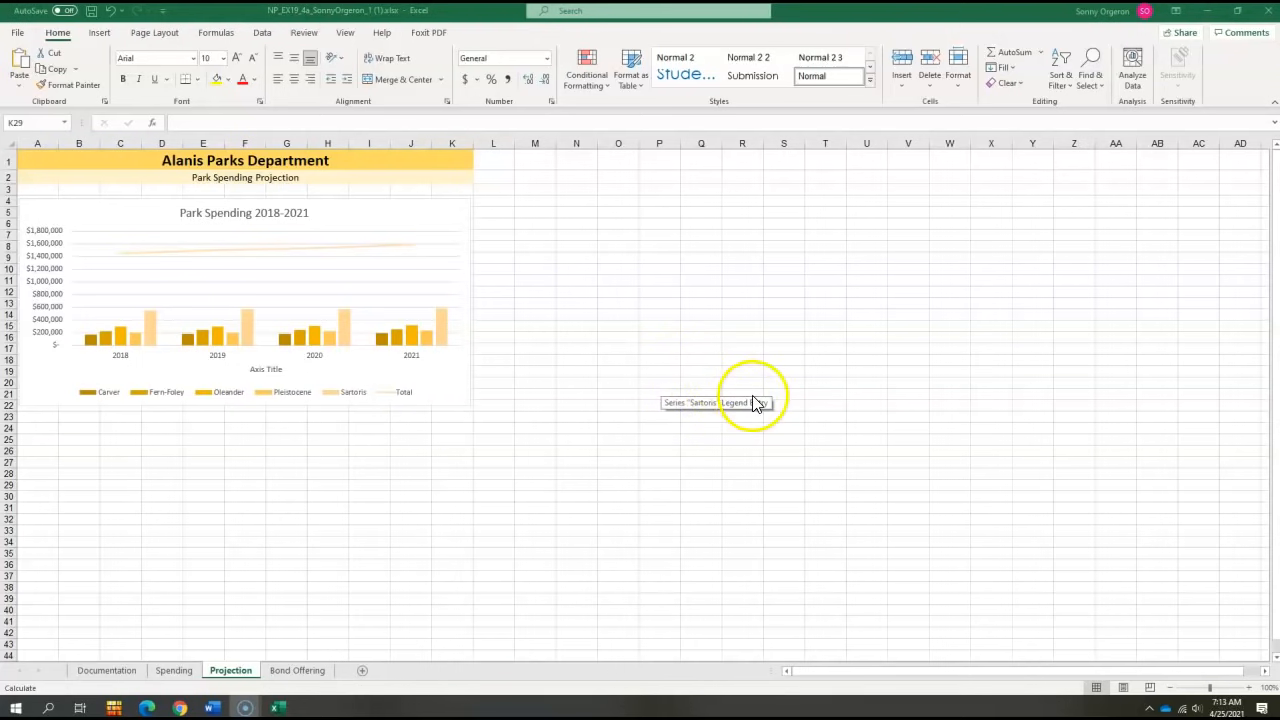
- Plot the Total series on the secondary axis
click(408, 395)
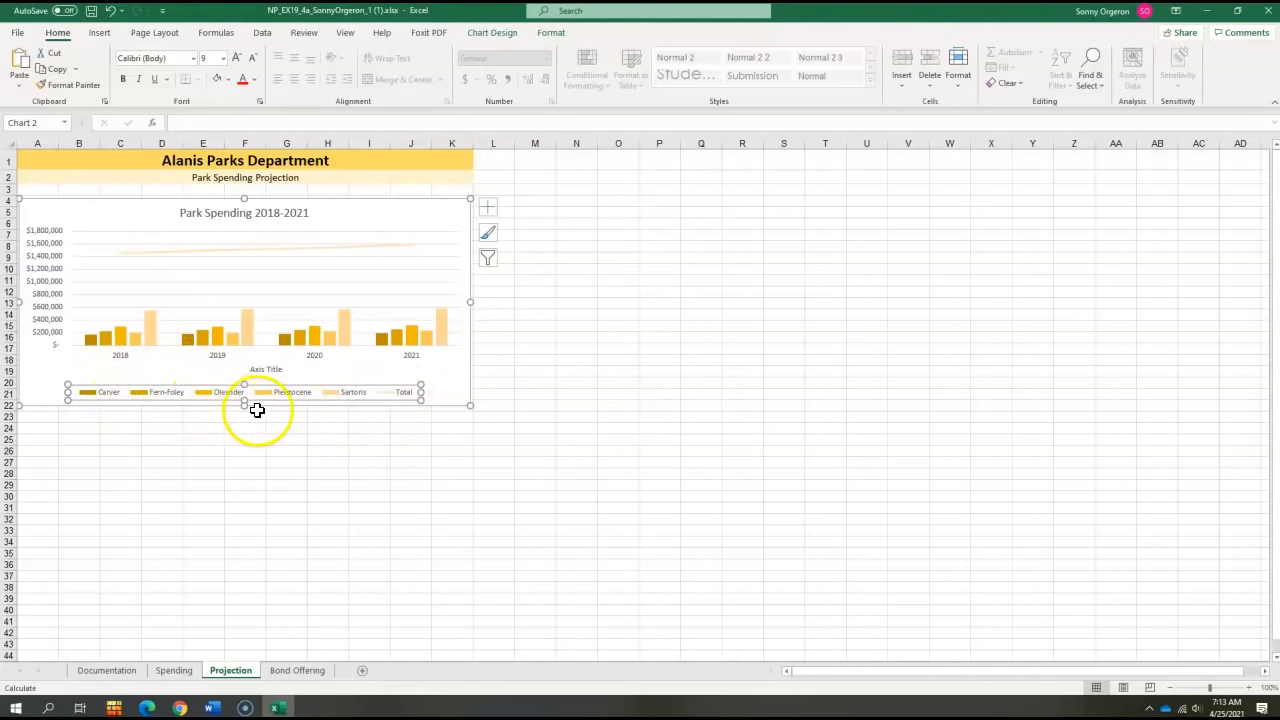
click(401, 396)
double_click(401, 396)
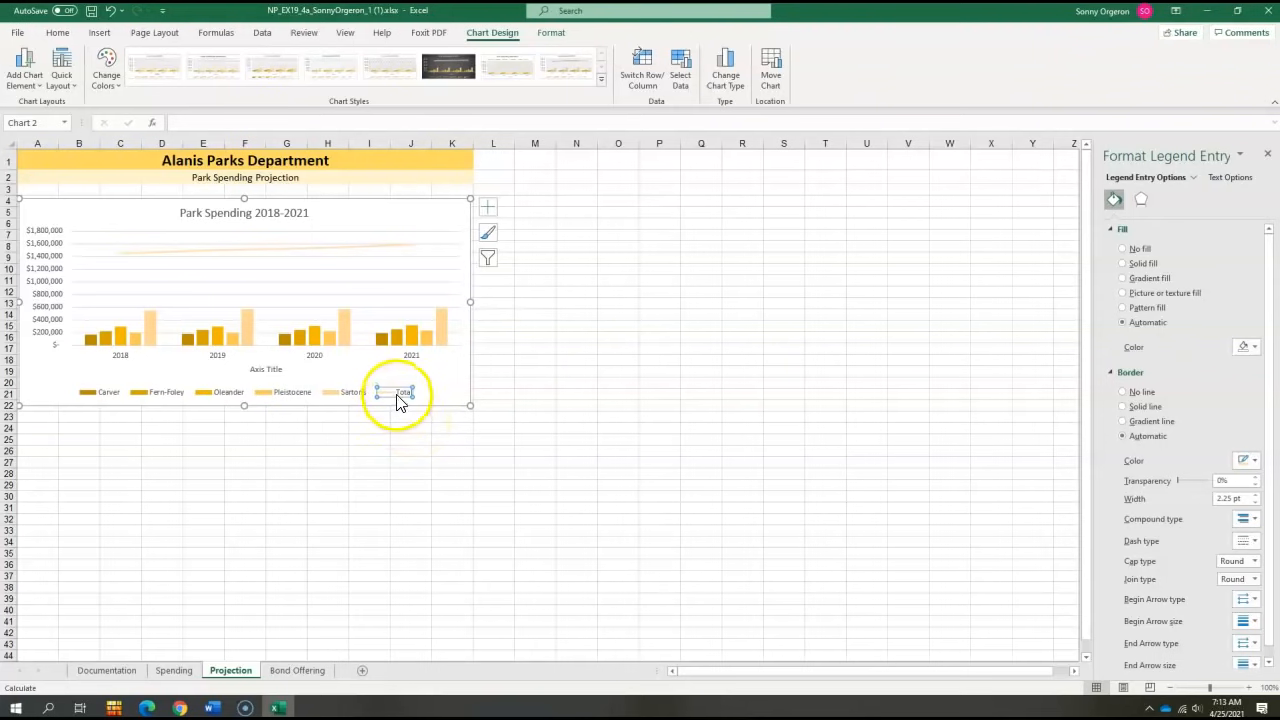
right_click(398, 396)
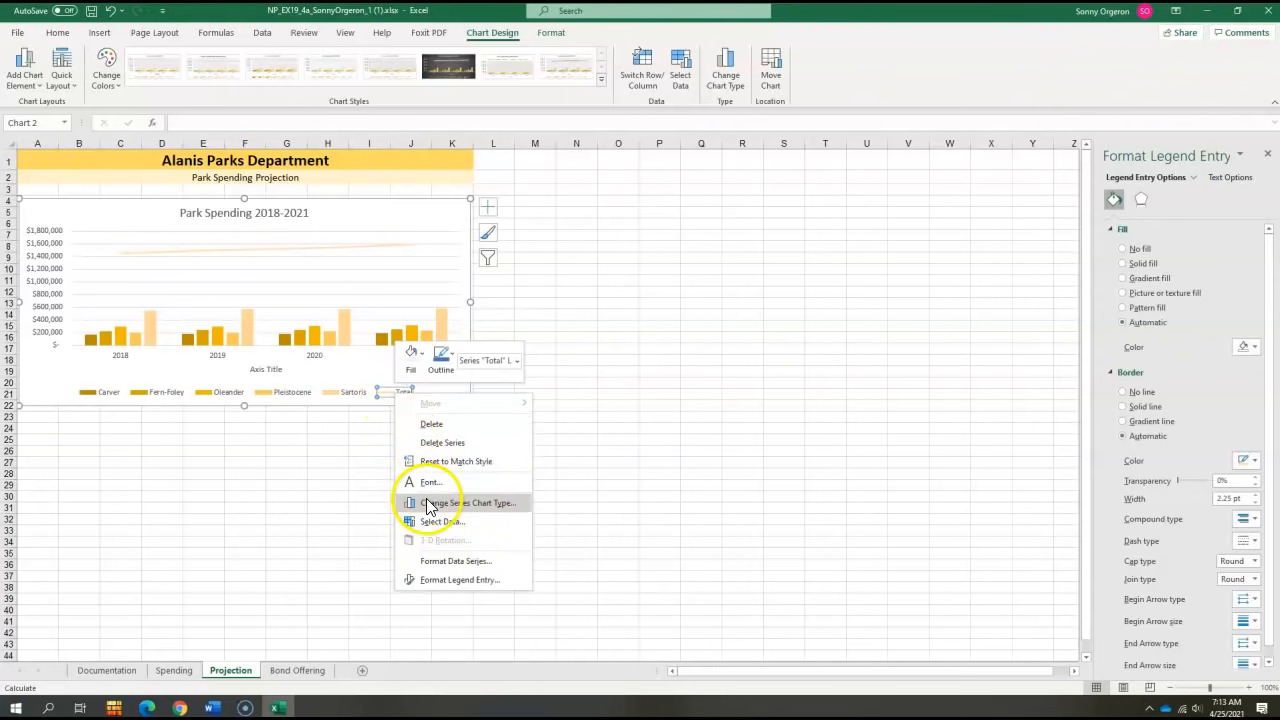
click(446, 562)
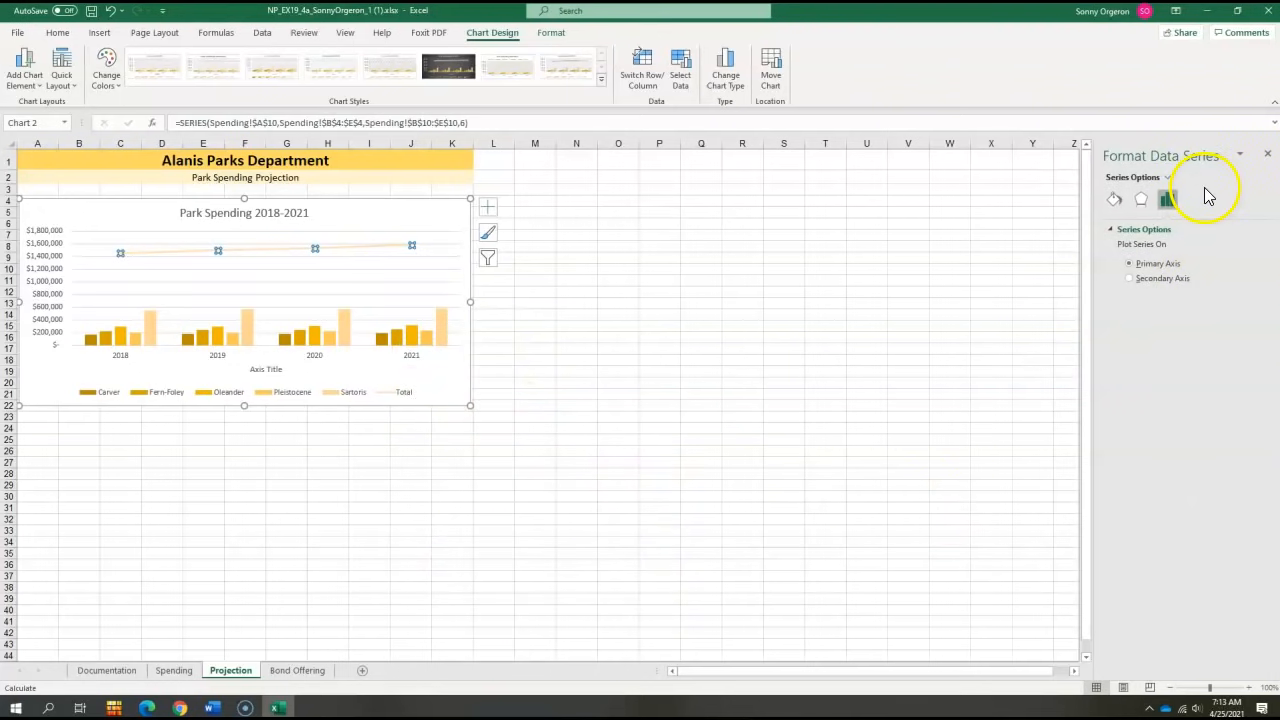
click(1131, 279)
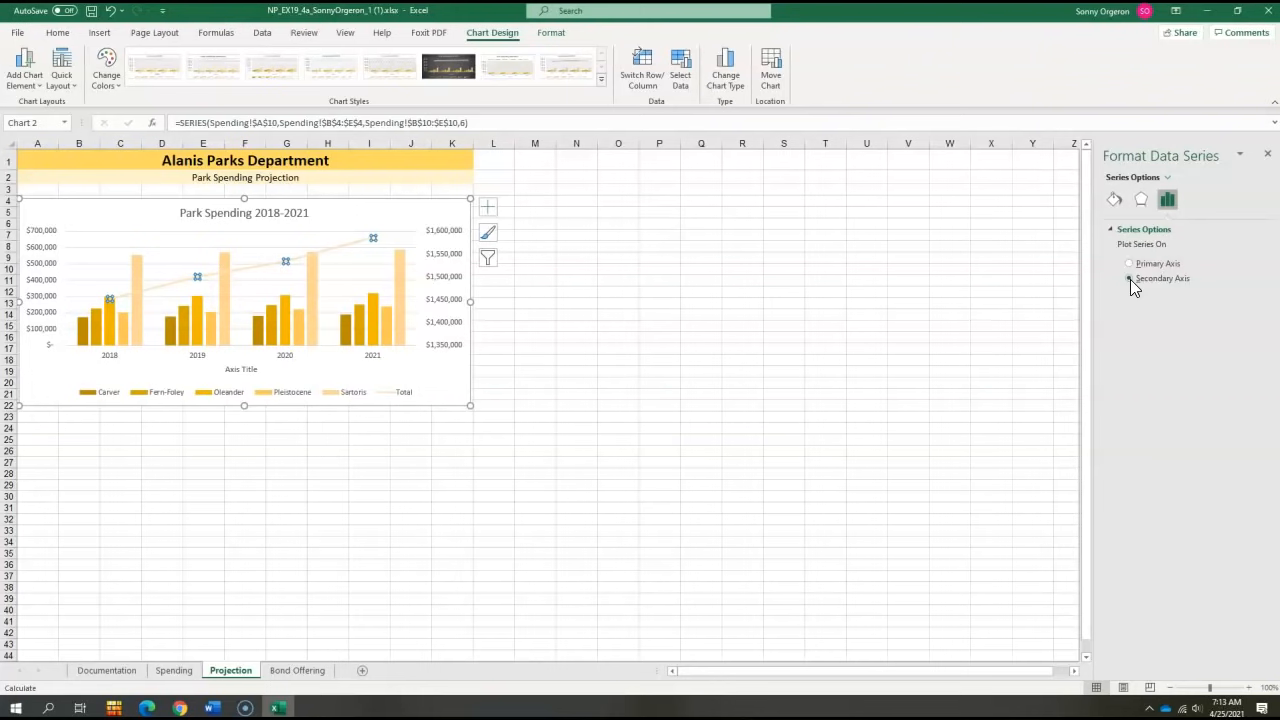
click(1130, 279)
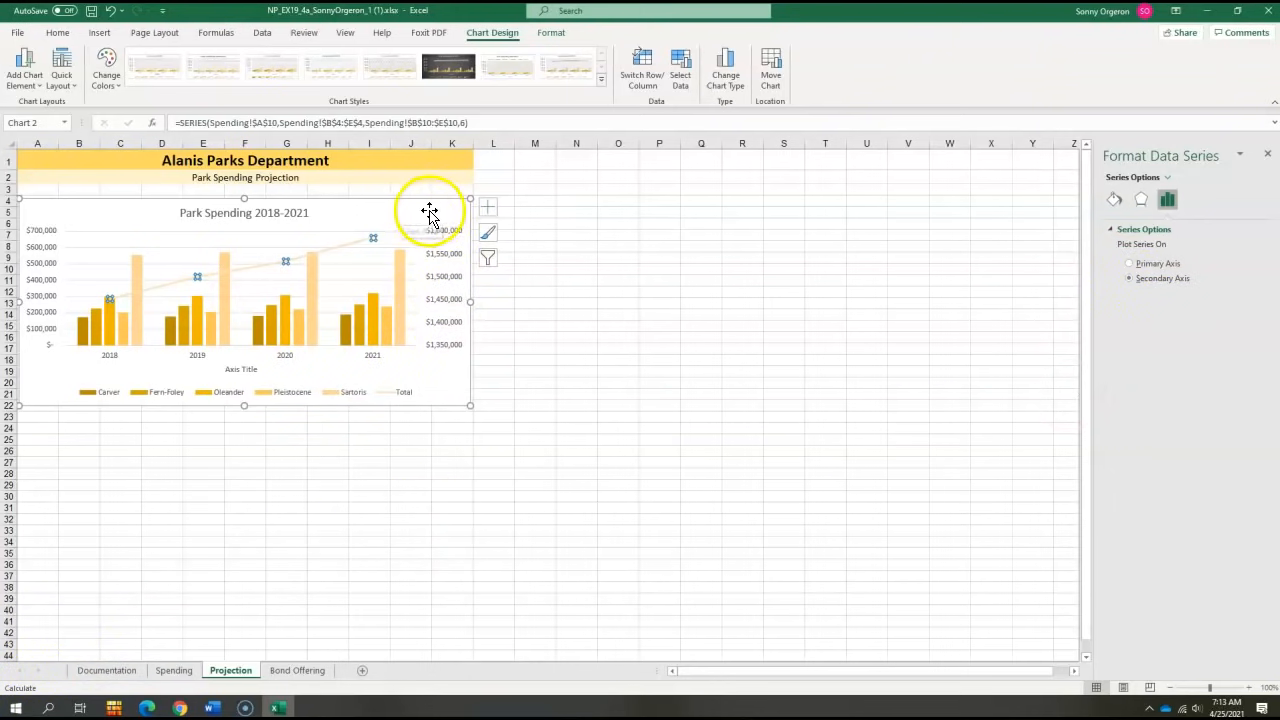
- Remove the axis titles from the Park Spending 2018-2021 chart
click(487, 208)
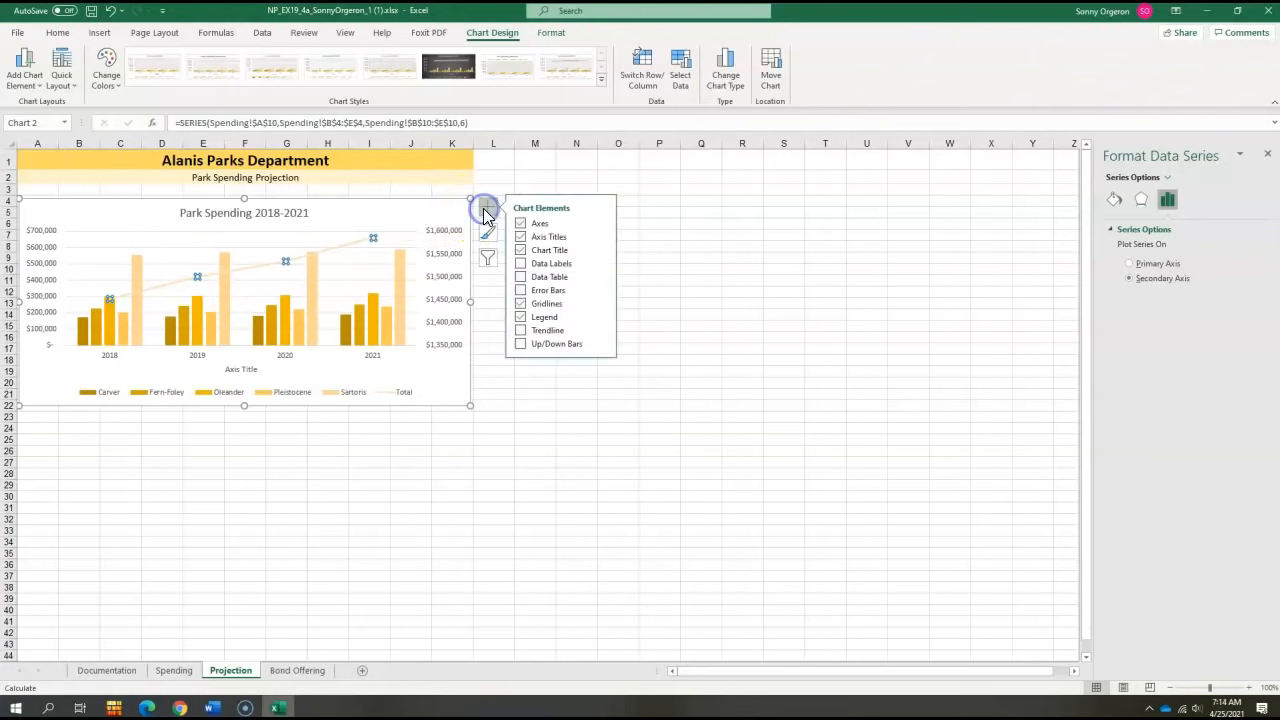
drag(520, 238, 526, 175)
click(527, 174)
click(420, 208)
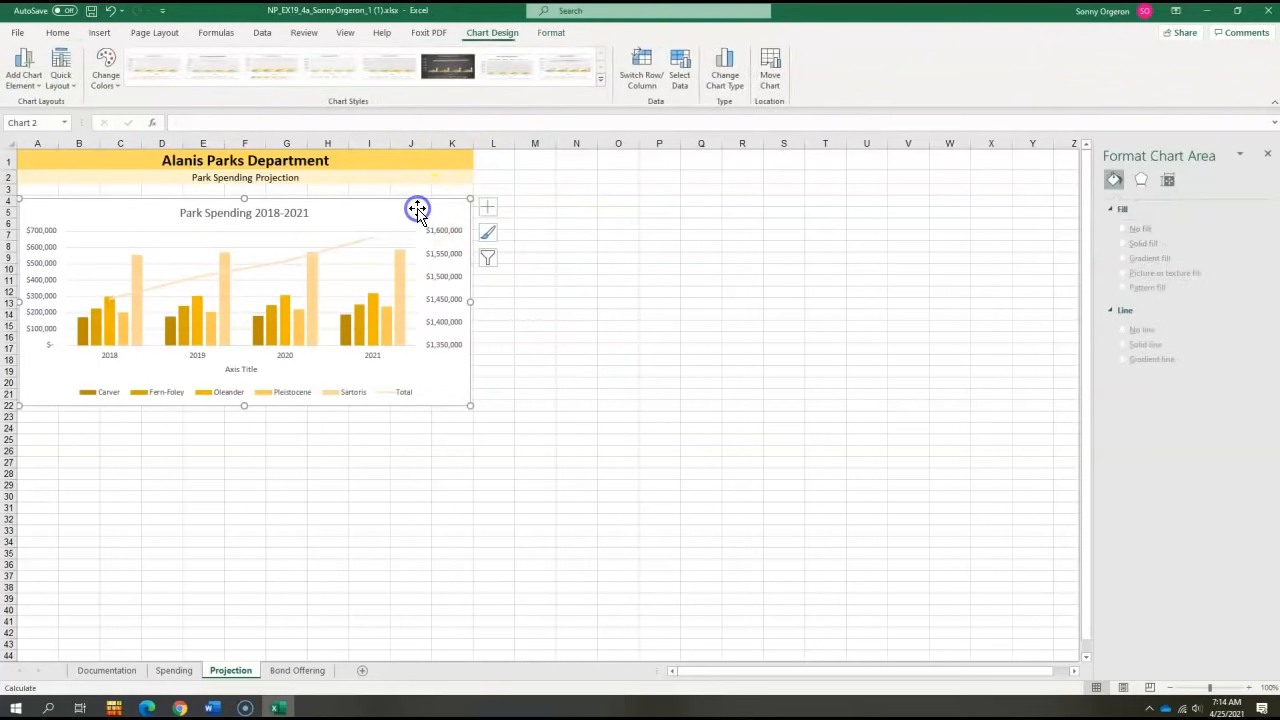
click(487, 208)
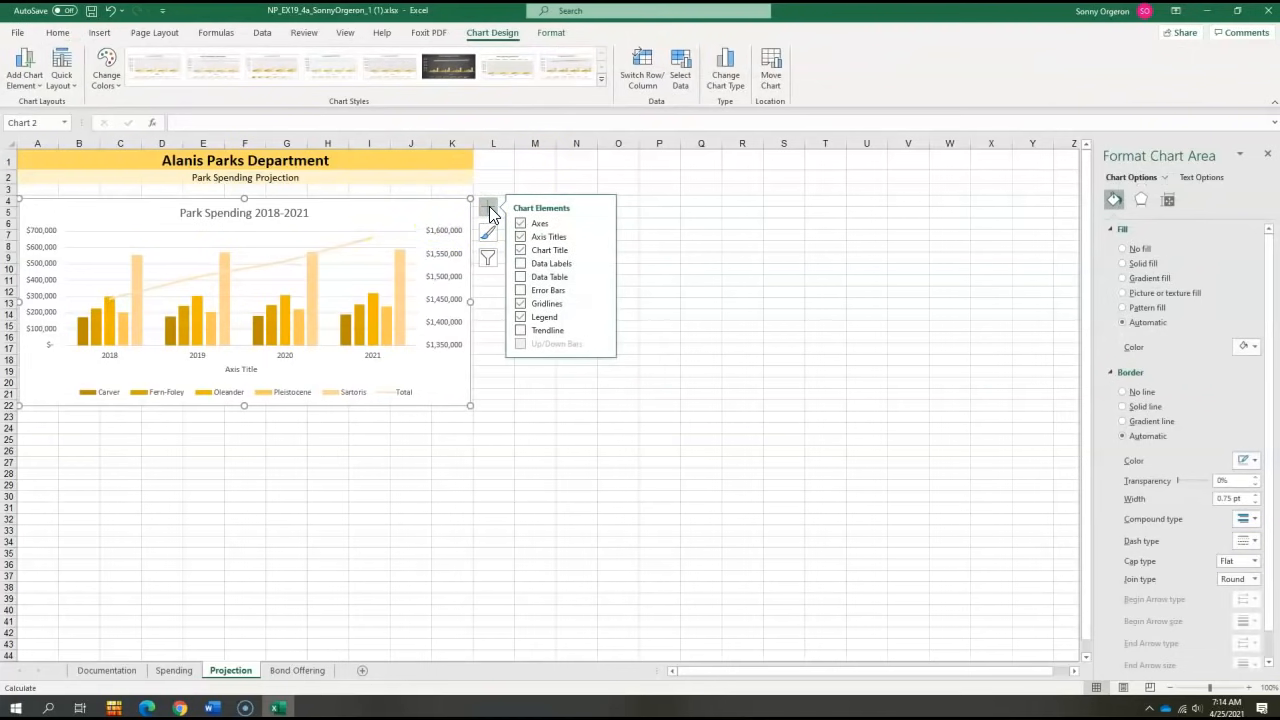
click(521, 238)
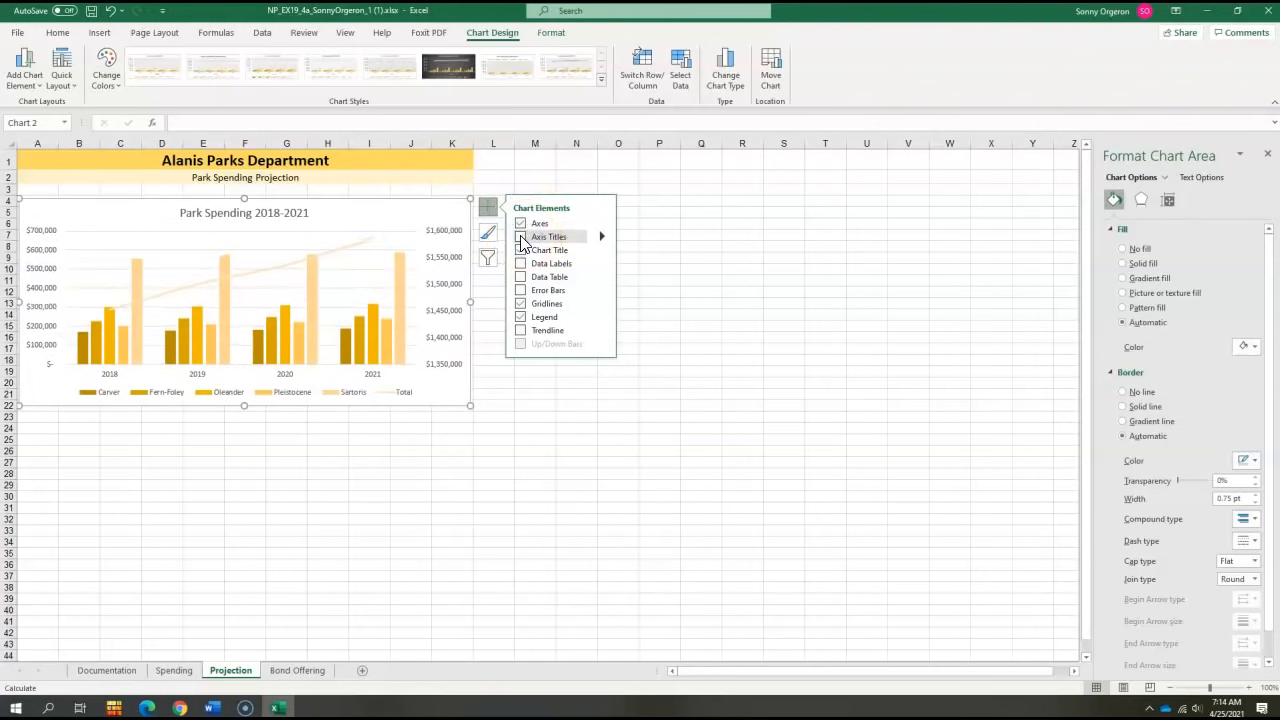
- Add axis titles to the Park Spending 2018-2021 chart and set the primary vertical axis title to "Spending per park"
click(521, 238)
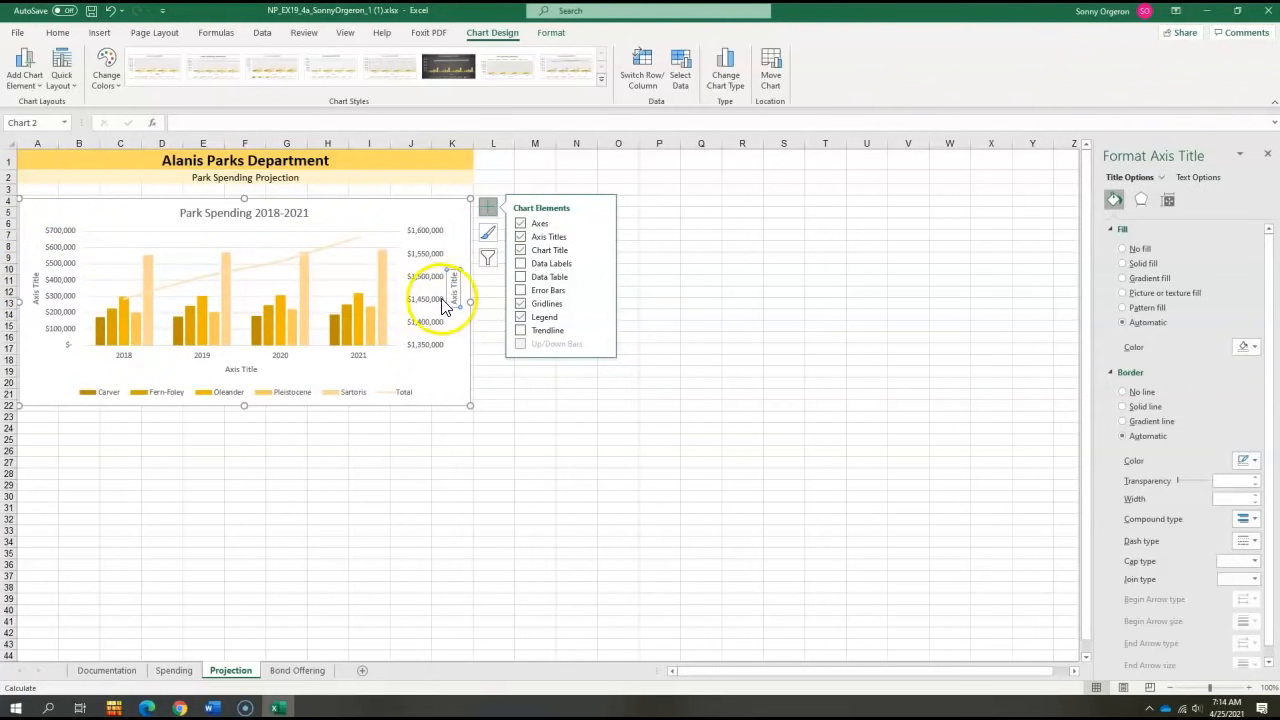
click(697, 281)
click(240, 370)
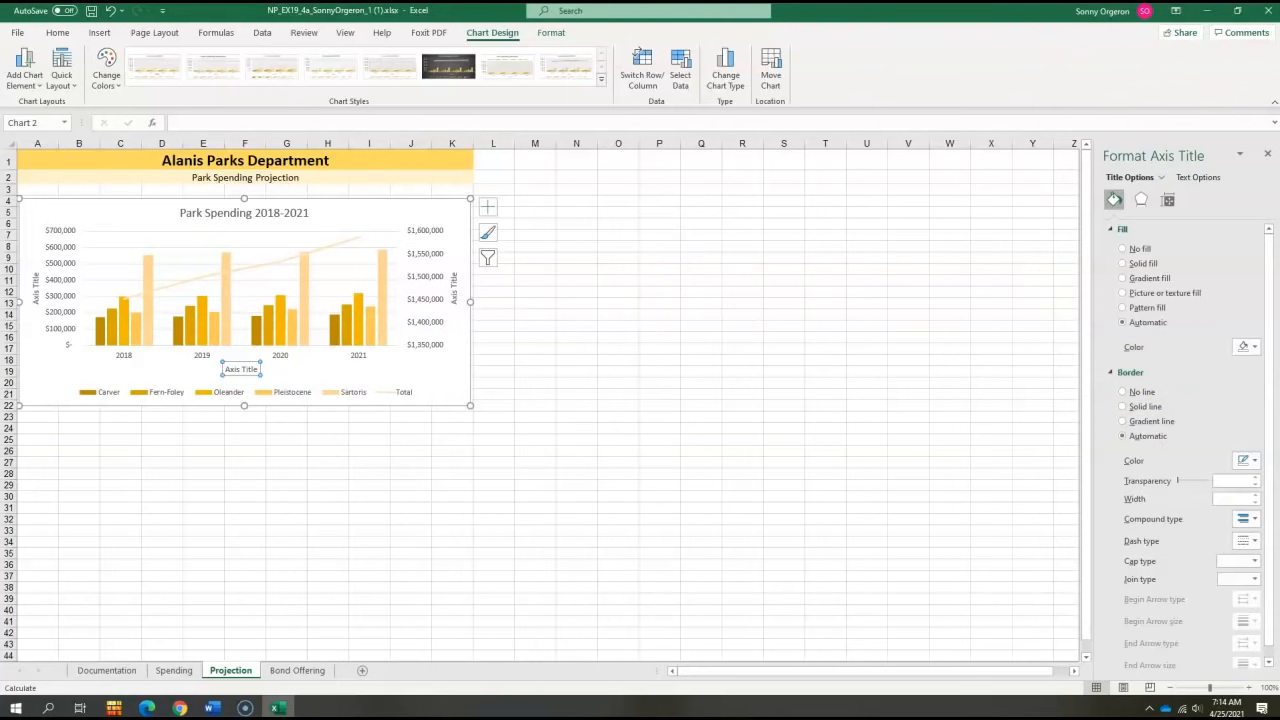
key(alt+Tab)
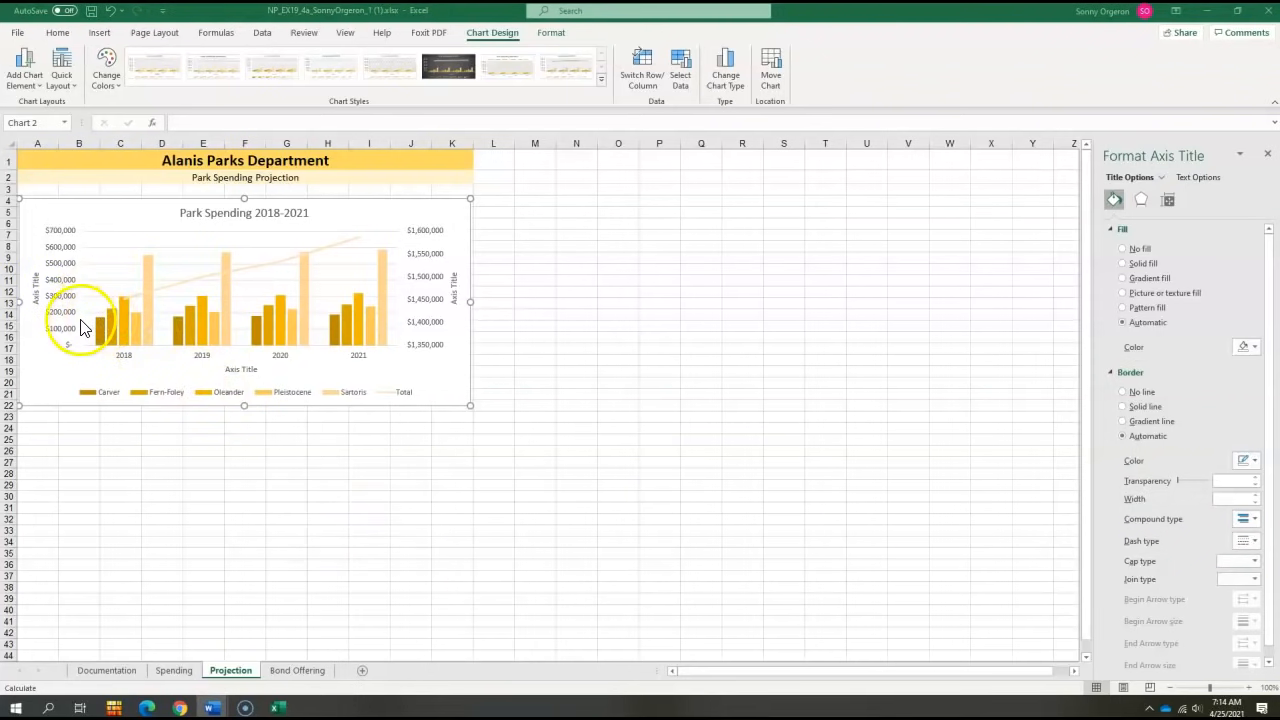
click(35, 291)
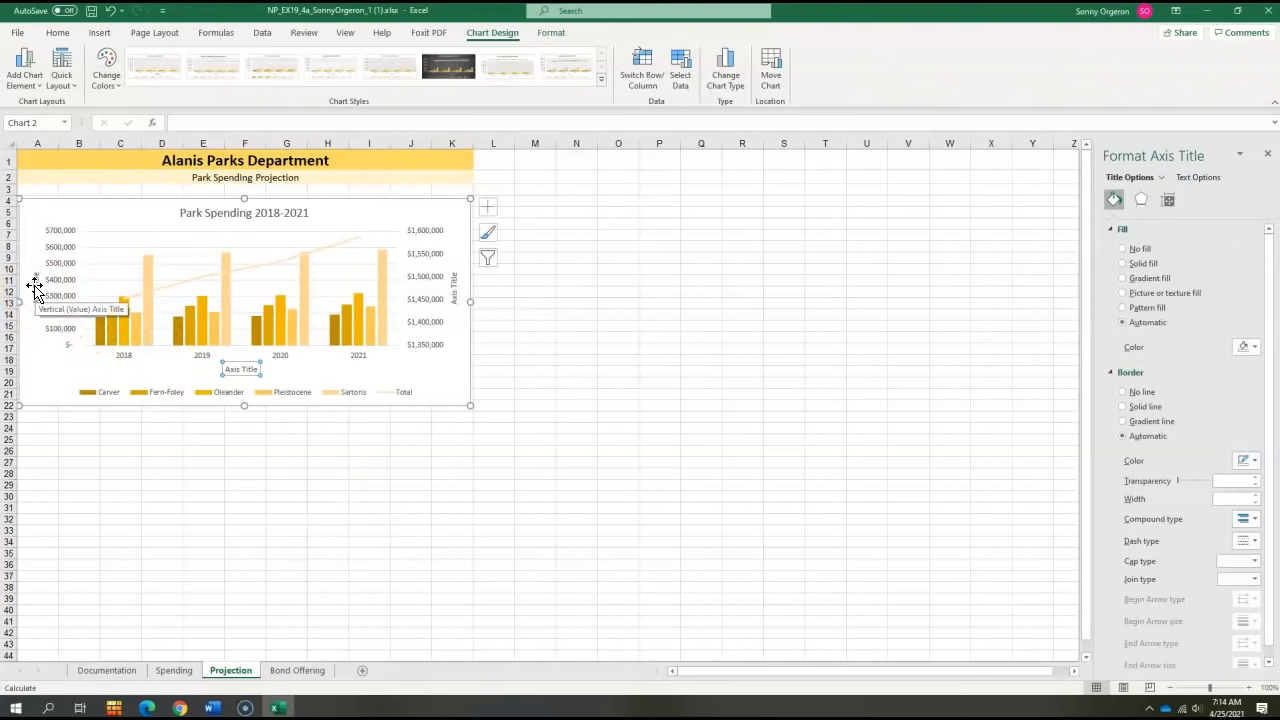
click(35, 291)
right_click(35, 291)
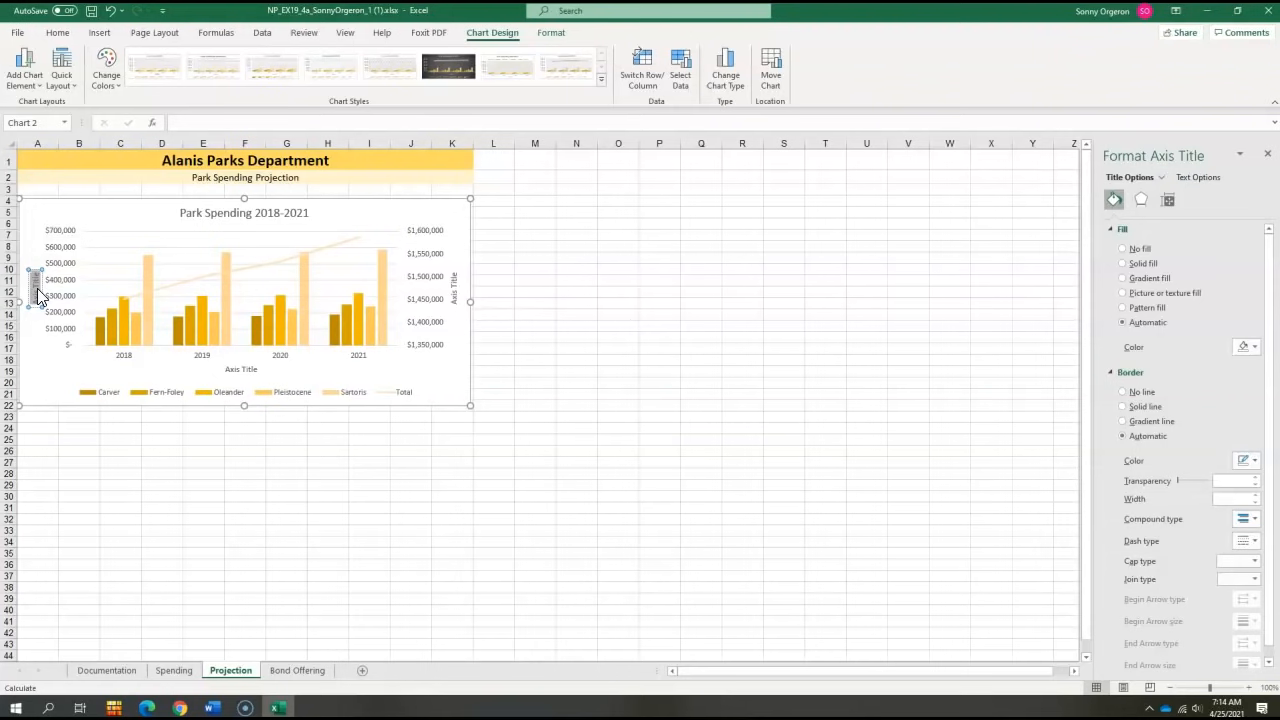
text(Spending per park)
click(42, 307)
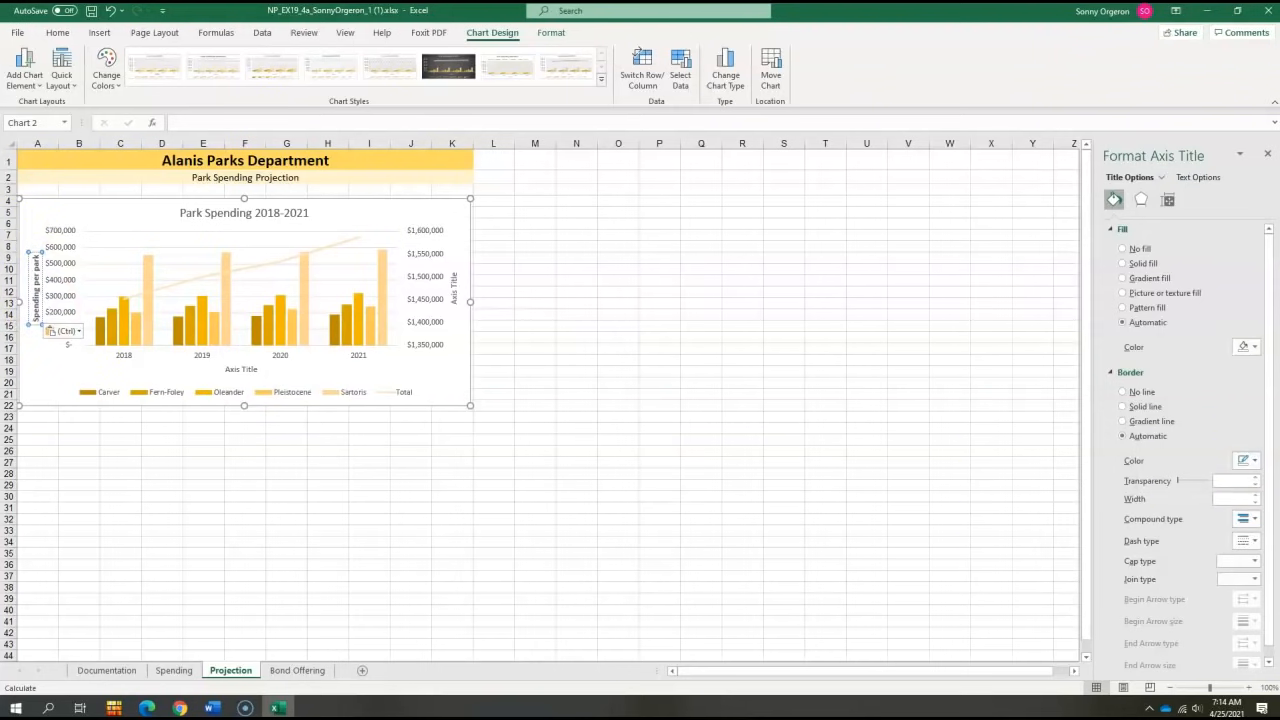
- Set the secondary vertical axis title to "Total spending"
key(alt+Tab)
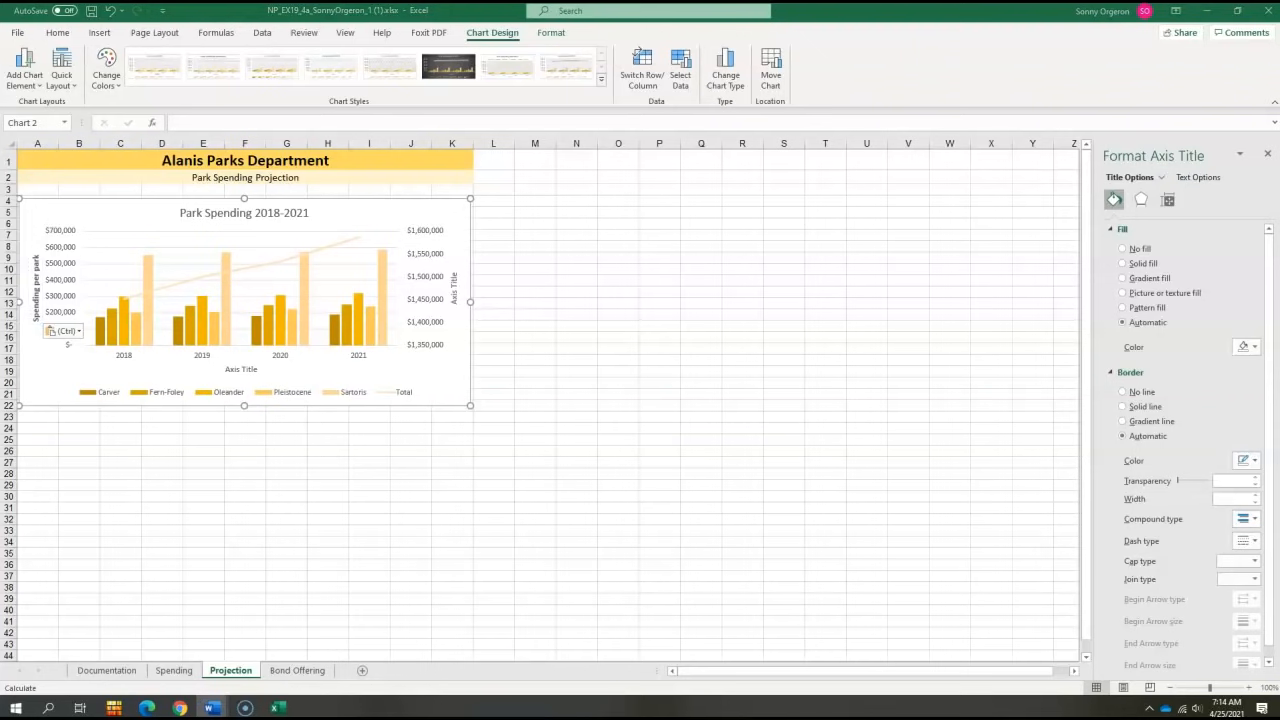
key(ctrl+c)
click(456, 295)
click(456, 296)
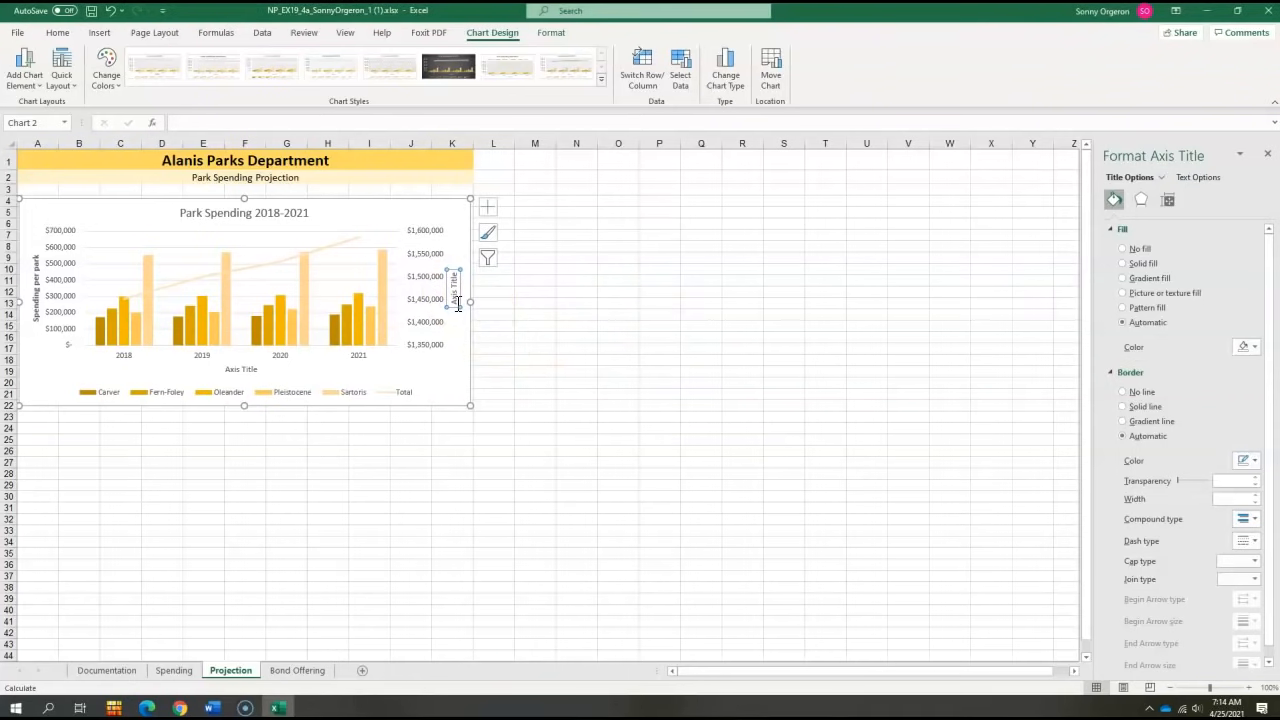
double_click(453, 298)
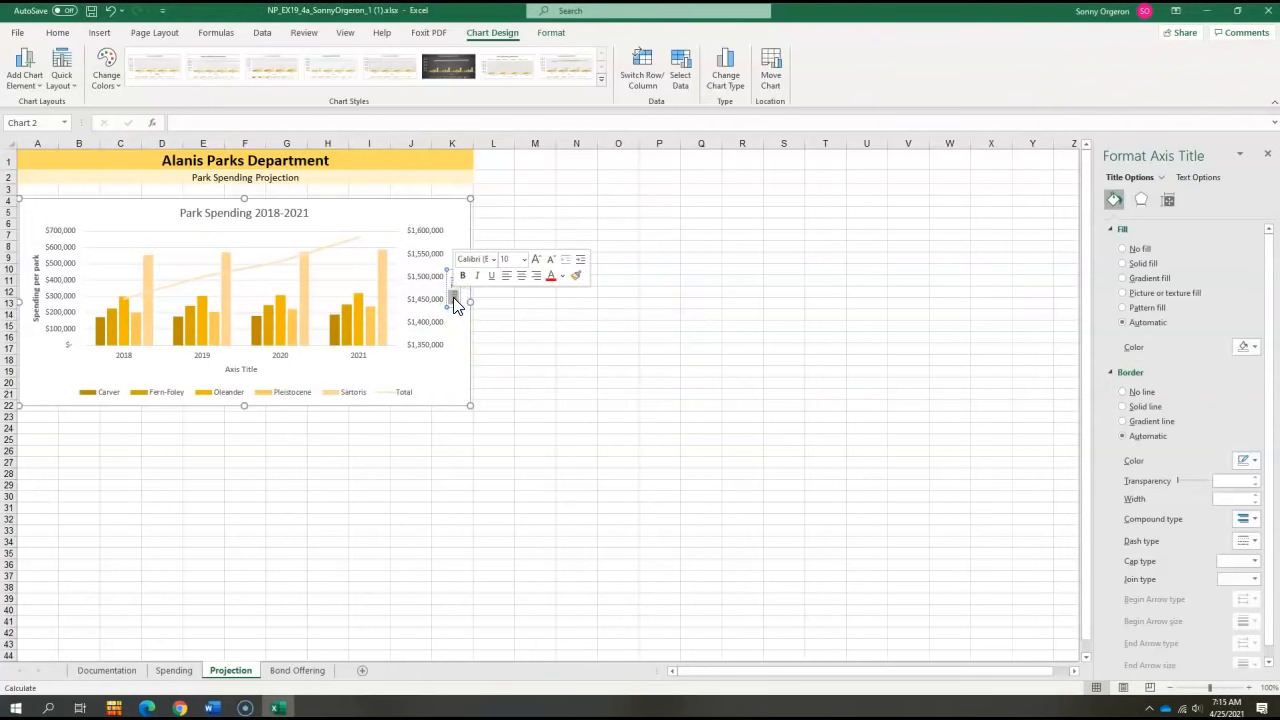
click(454, 298)
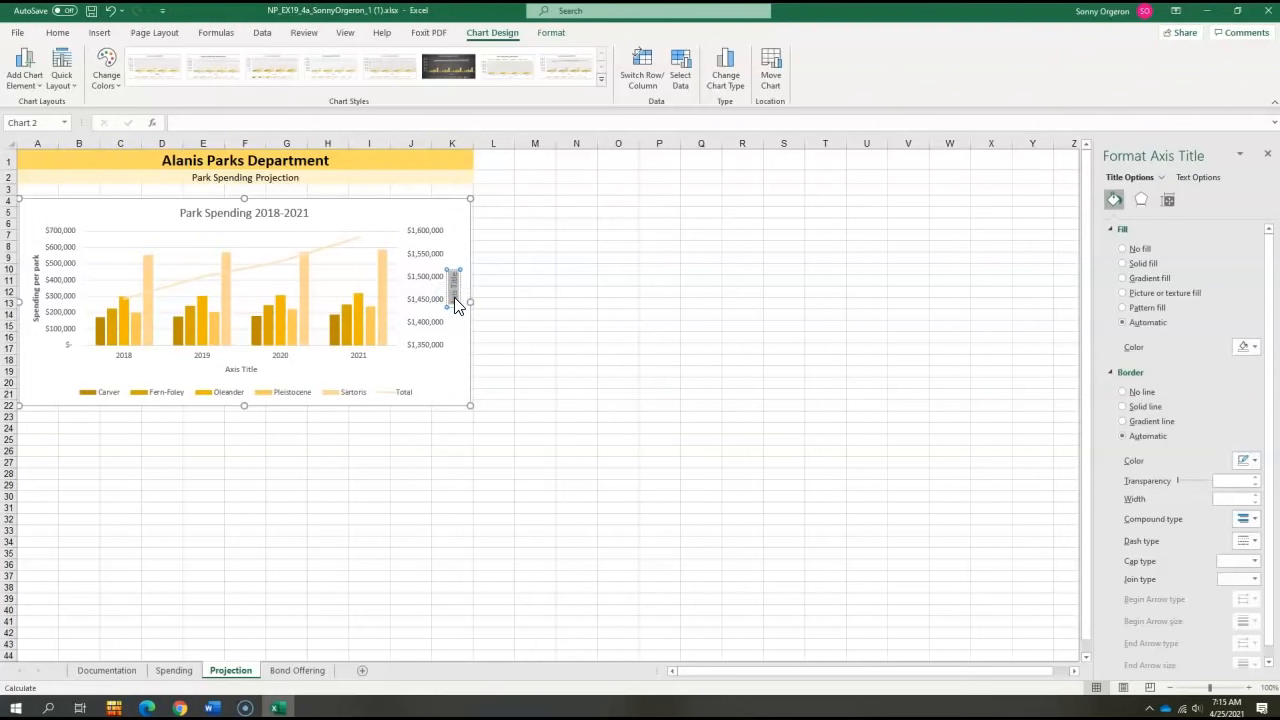
key(ctrl+v)
- Delete the horizontal axis title from the Park Spending 2018-2021 chart
click(577, 329)
click(251, 373)
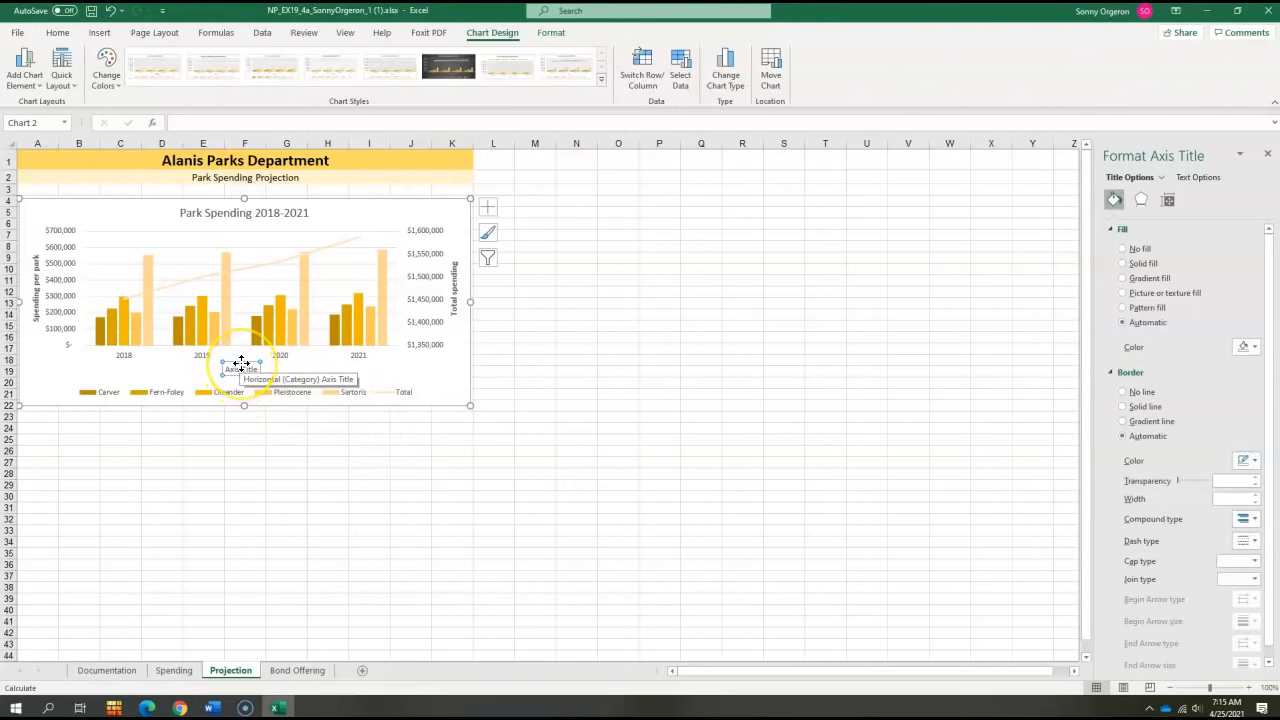
key(Delete)
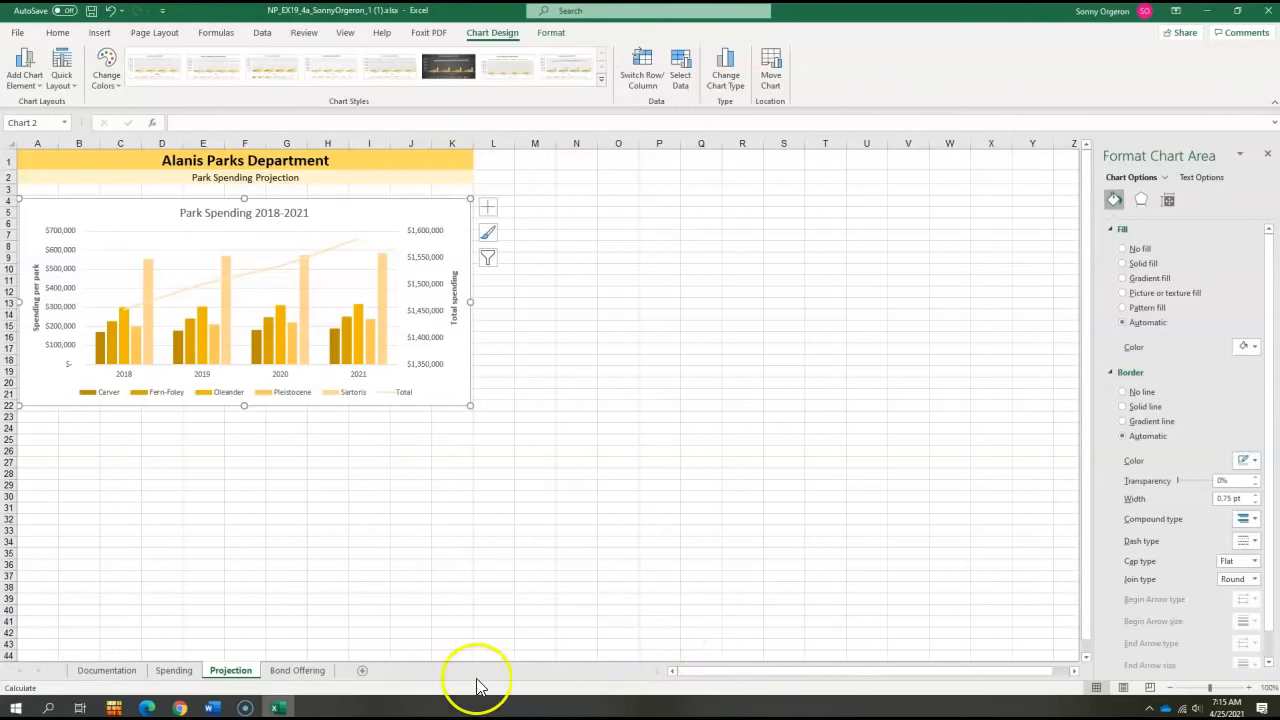
- On the Bond Offering sheet, insert column sparklines in E9:E10 using the data range B9:D10
click(297, 670)
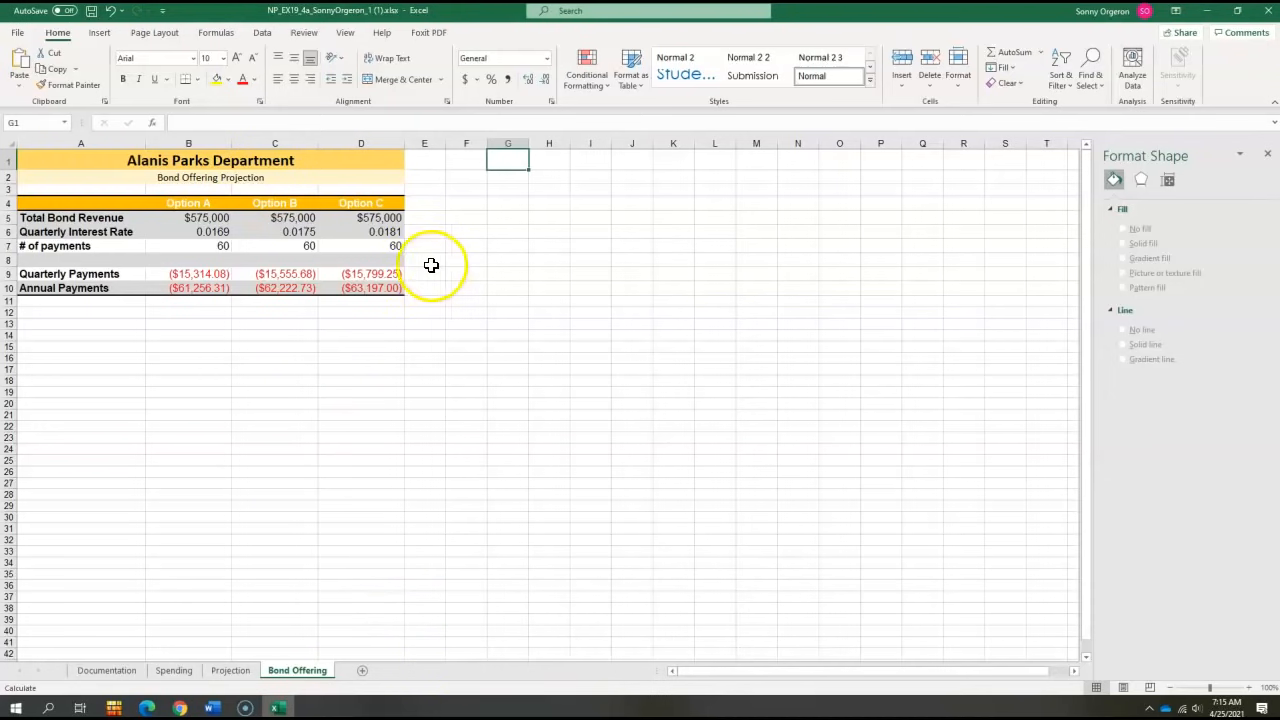
drag(423, 277, 423, 288)
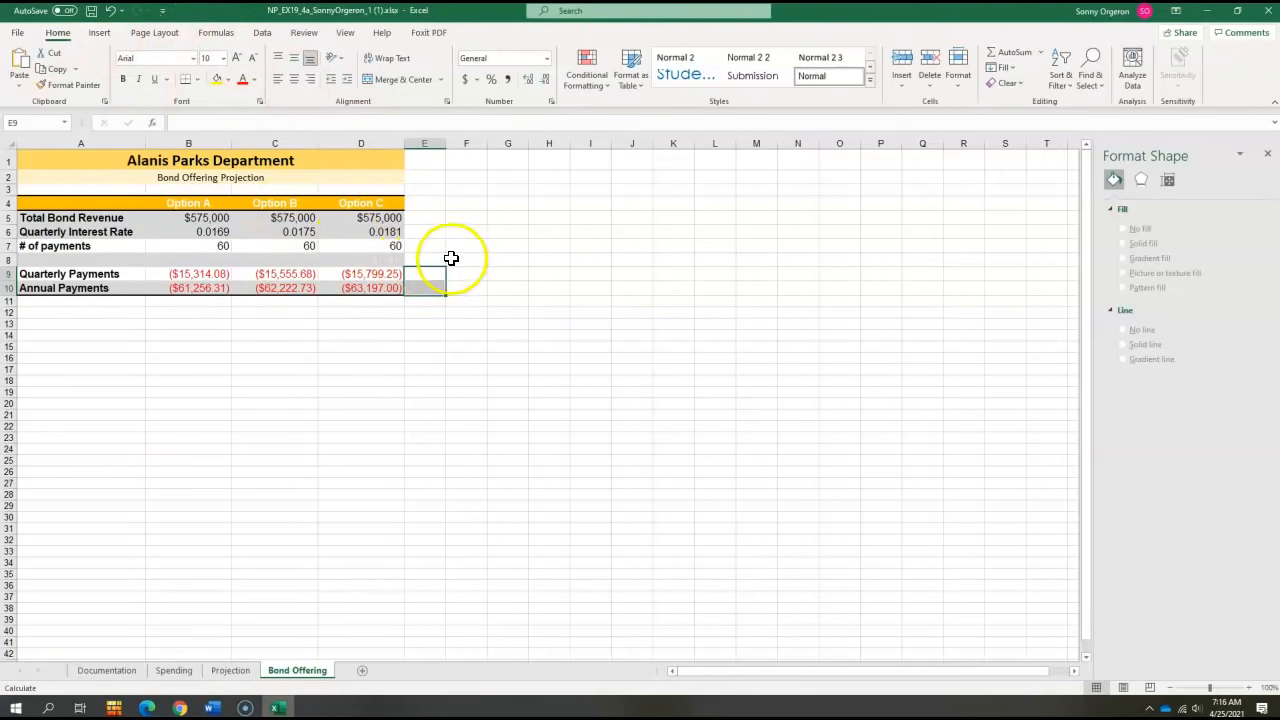
drag(434, 277, 436, 295)
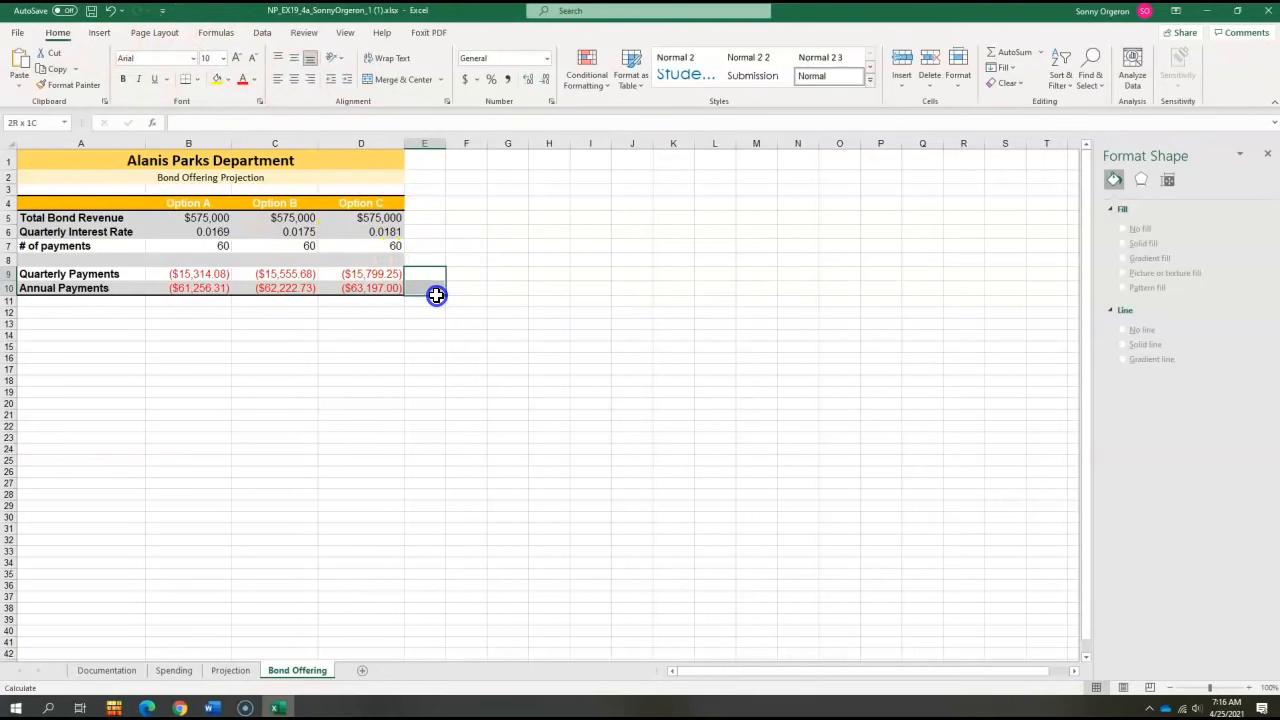
click(102, 32)
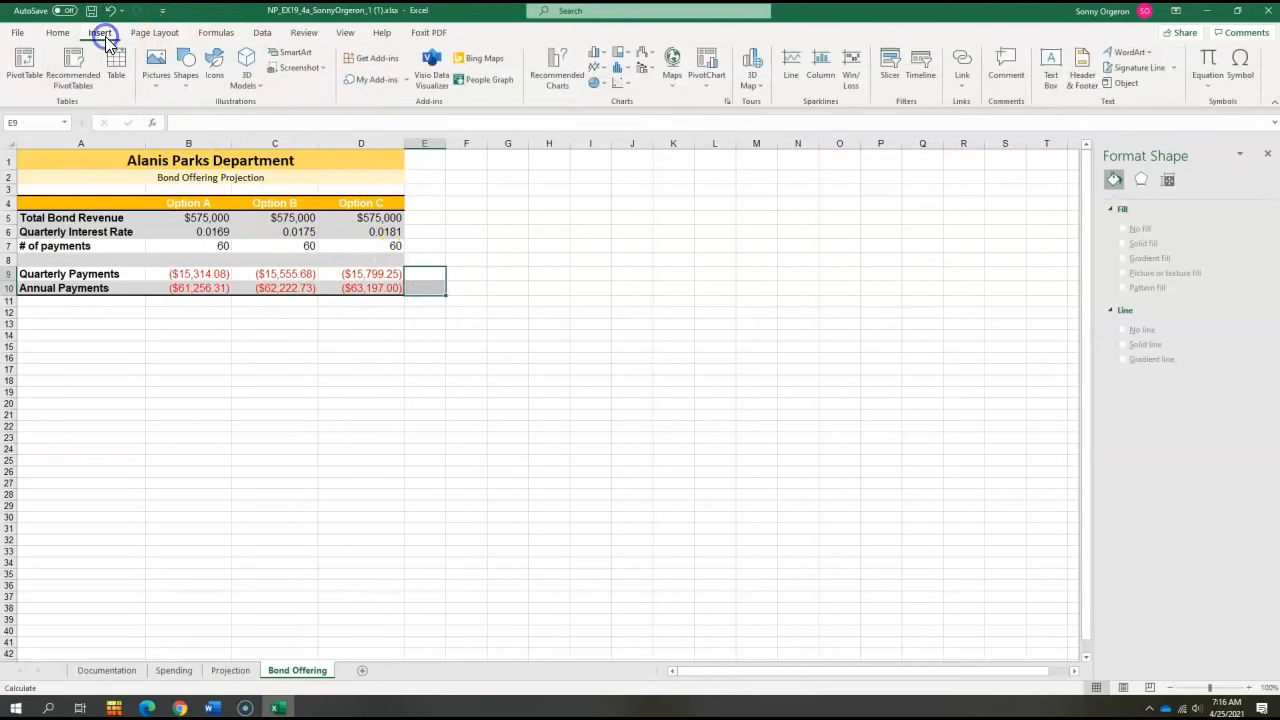
click(821, 76)
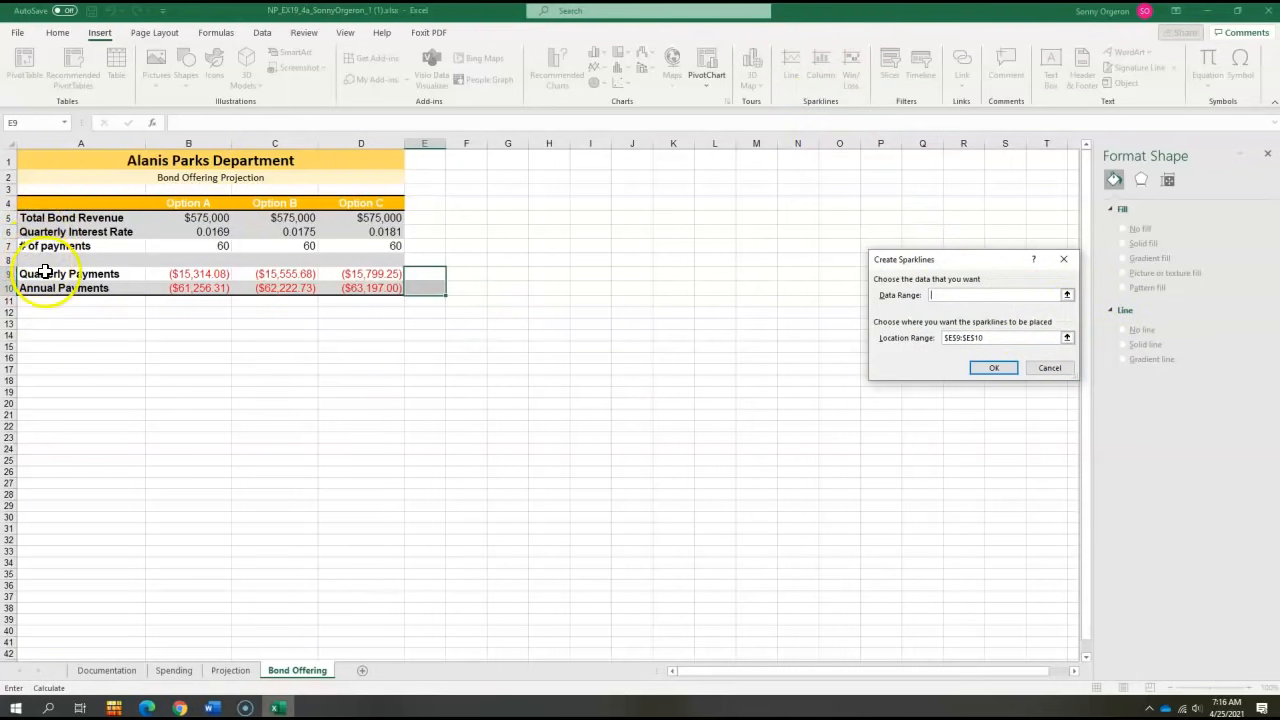
drag(167, 277, 341, 288)
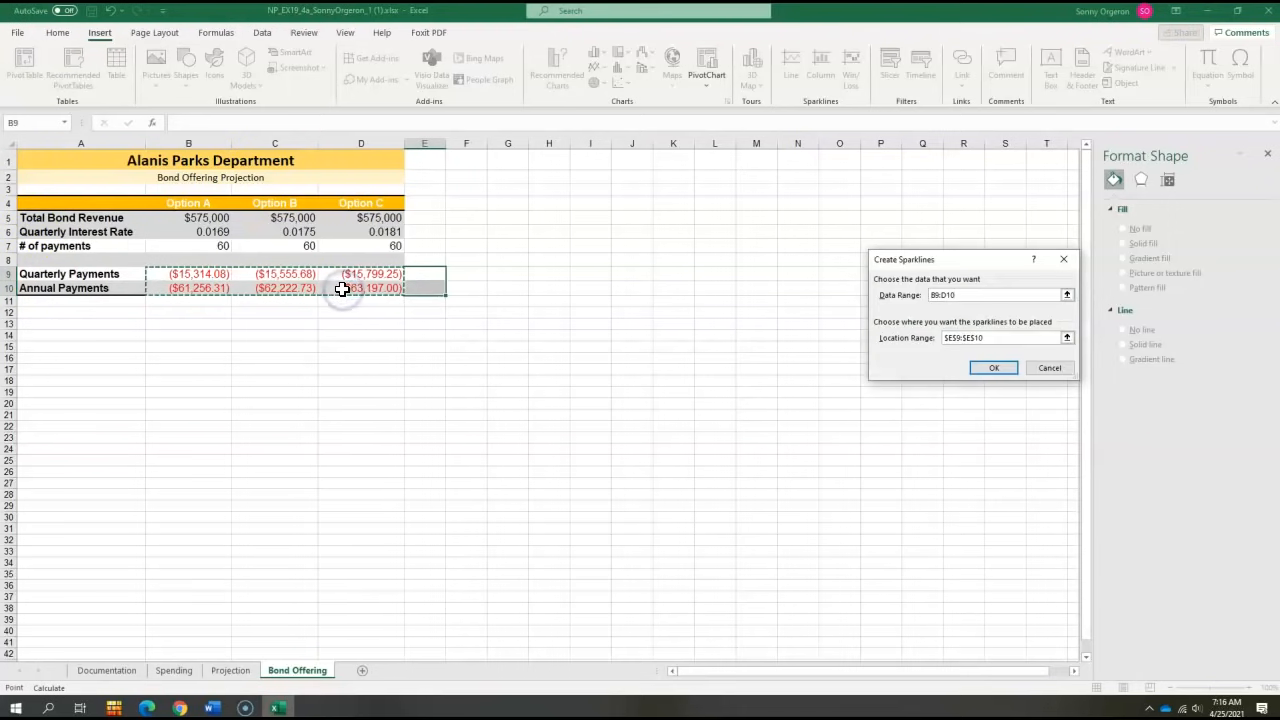
click(994, 368)
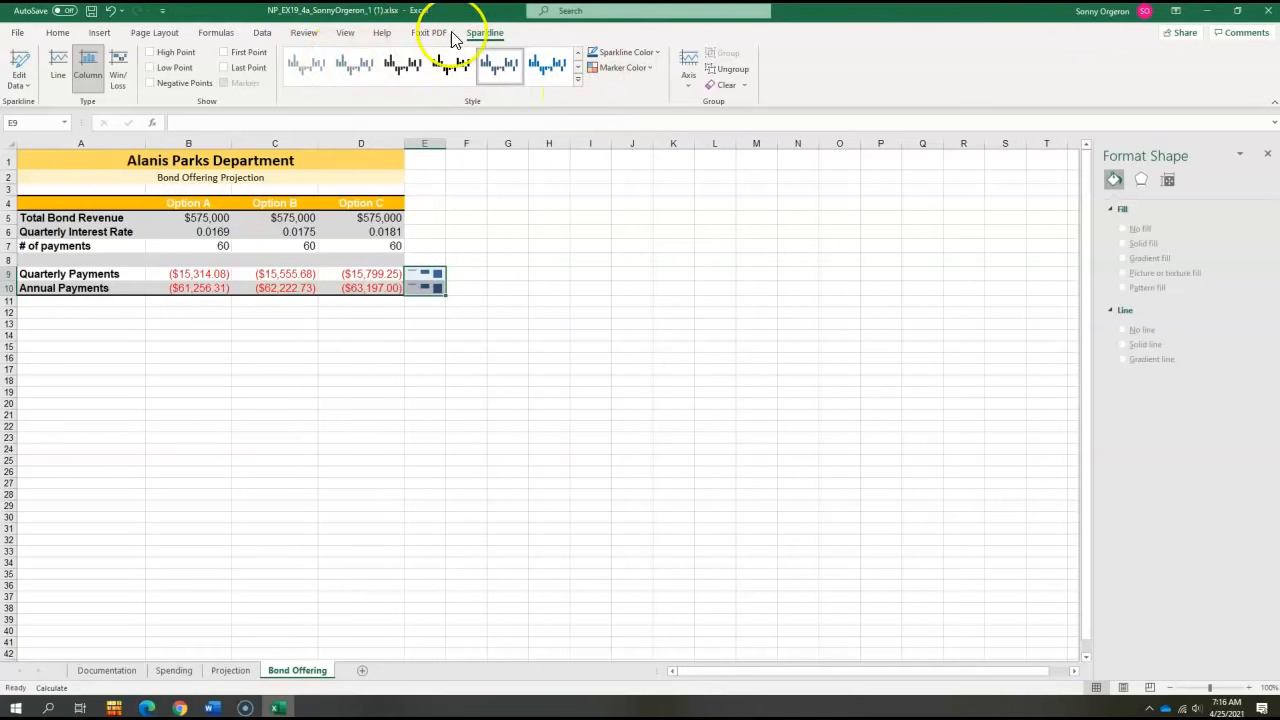
- Ungroup the sparklines and set the vertical axis maximum of the E9 sparkline to a custom value of -1500
click(731, 71)
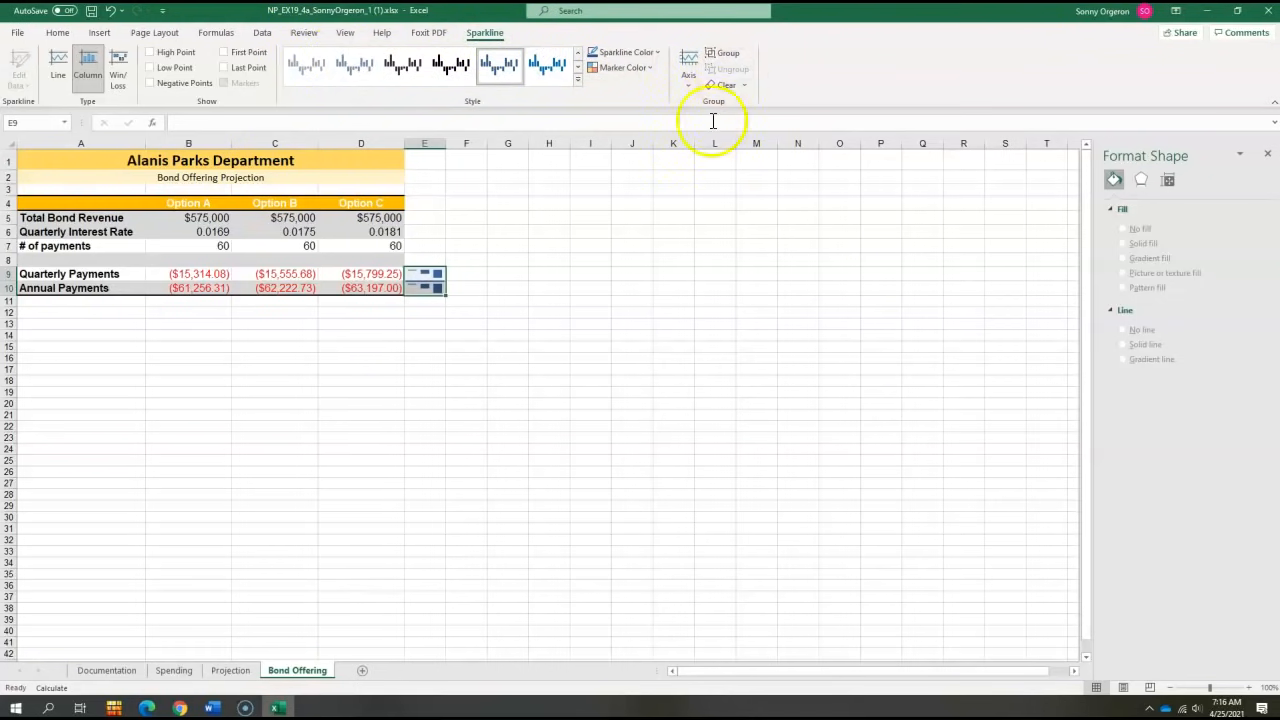
click(427, 275)
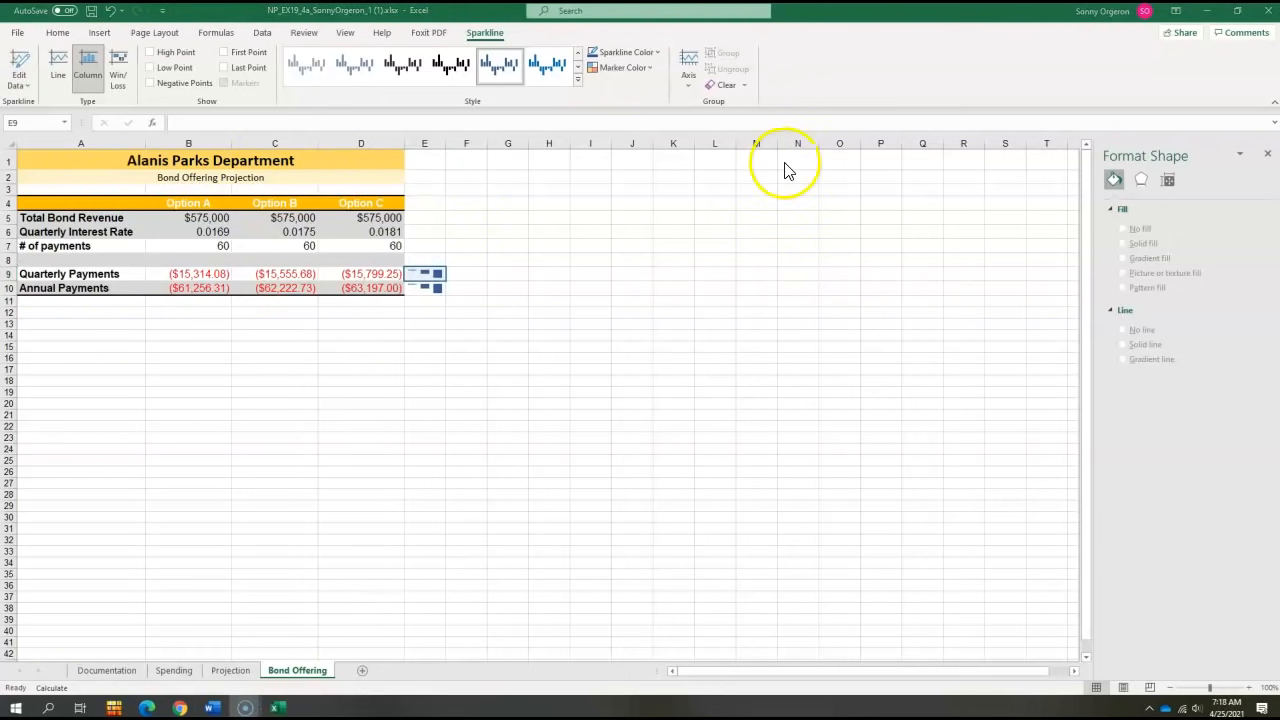
click(688, 70)
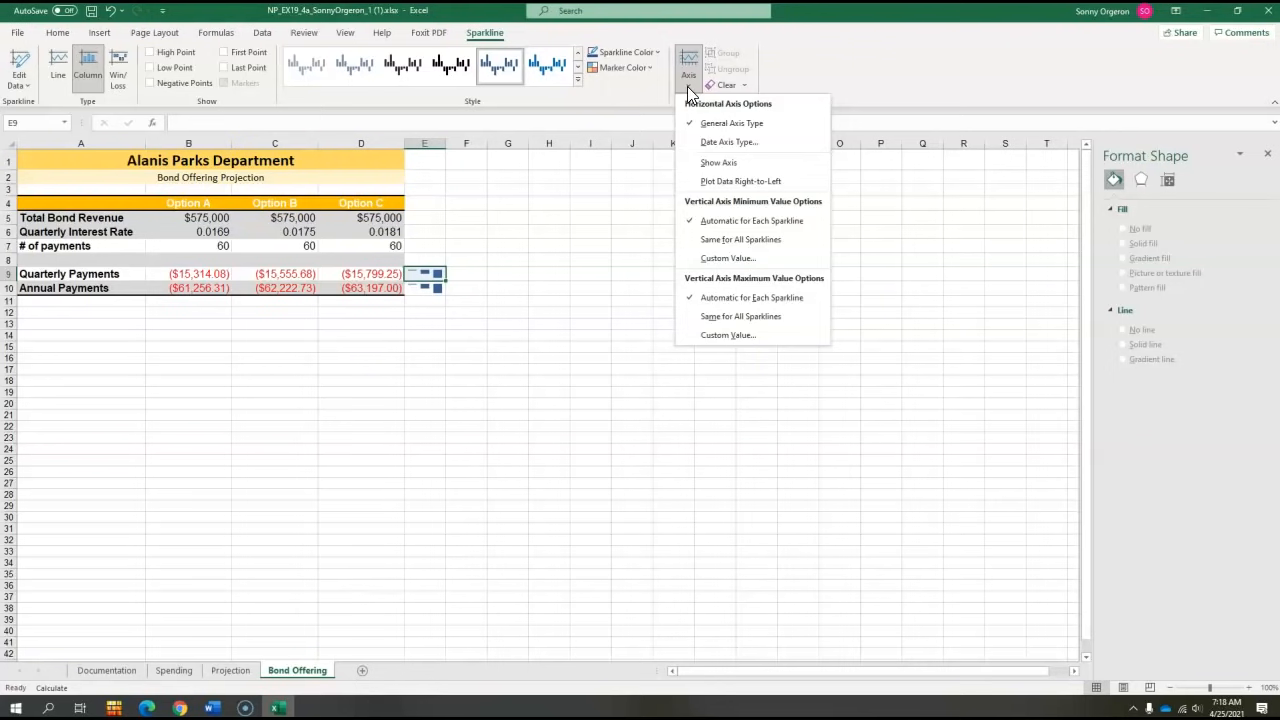
click(730, 335)
drag(1046, 311, 1012, 316)
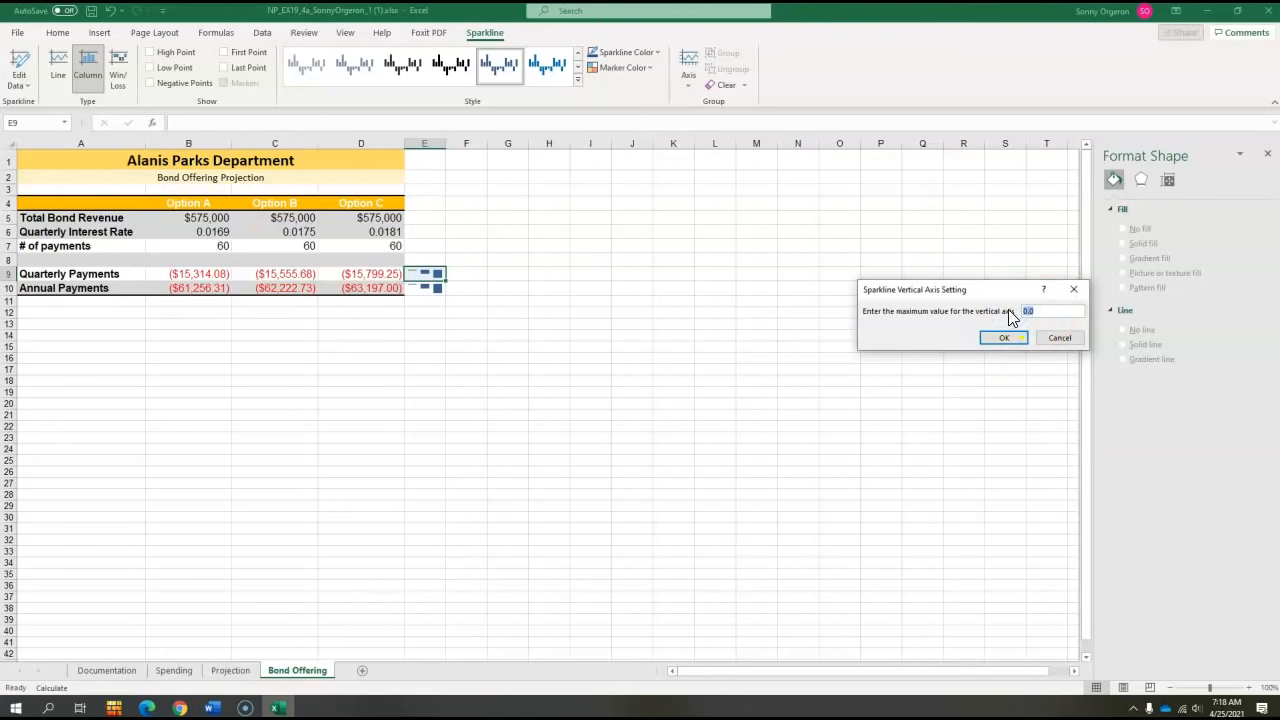
text(-15000)
click(1004, 337)
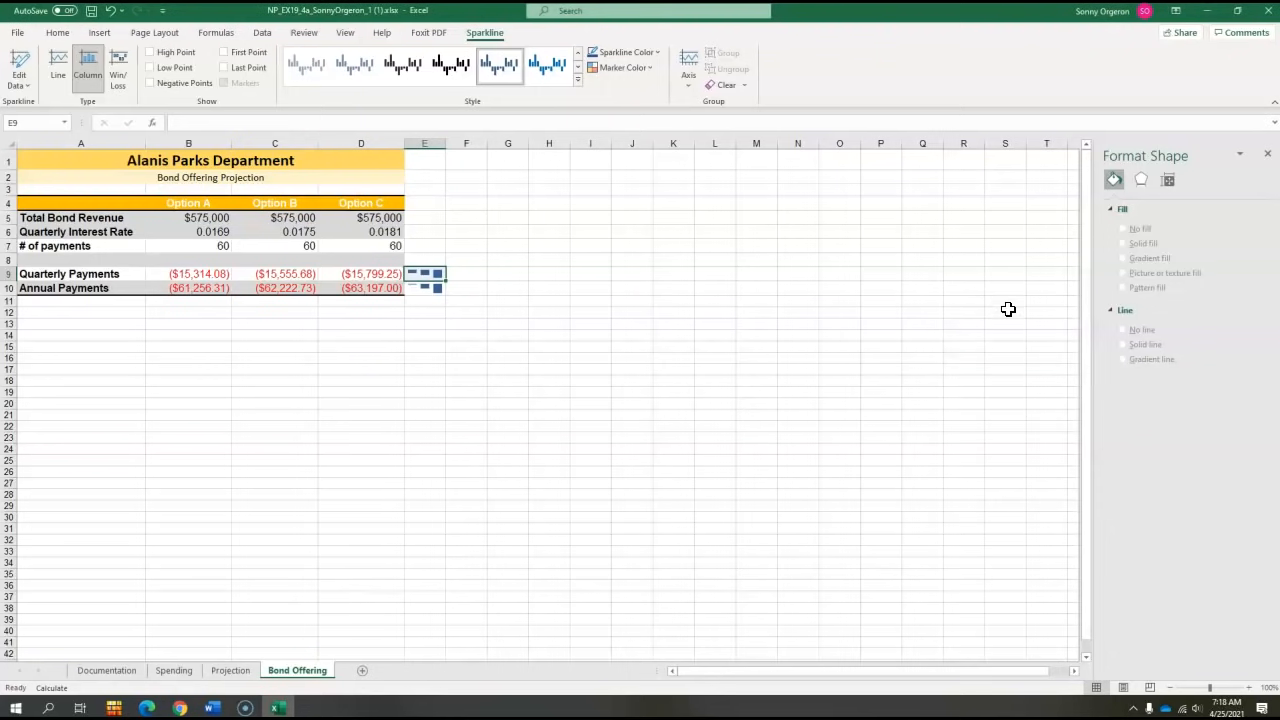
- Set the vertical axis maximum of the E10 sparkline to a custom value of -60000
click(429, 292)
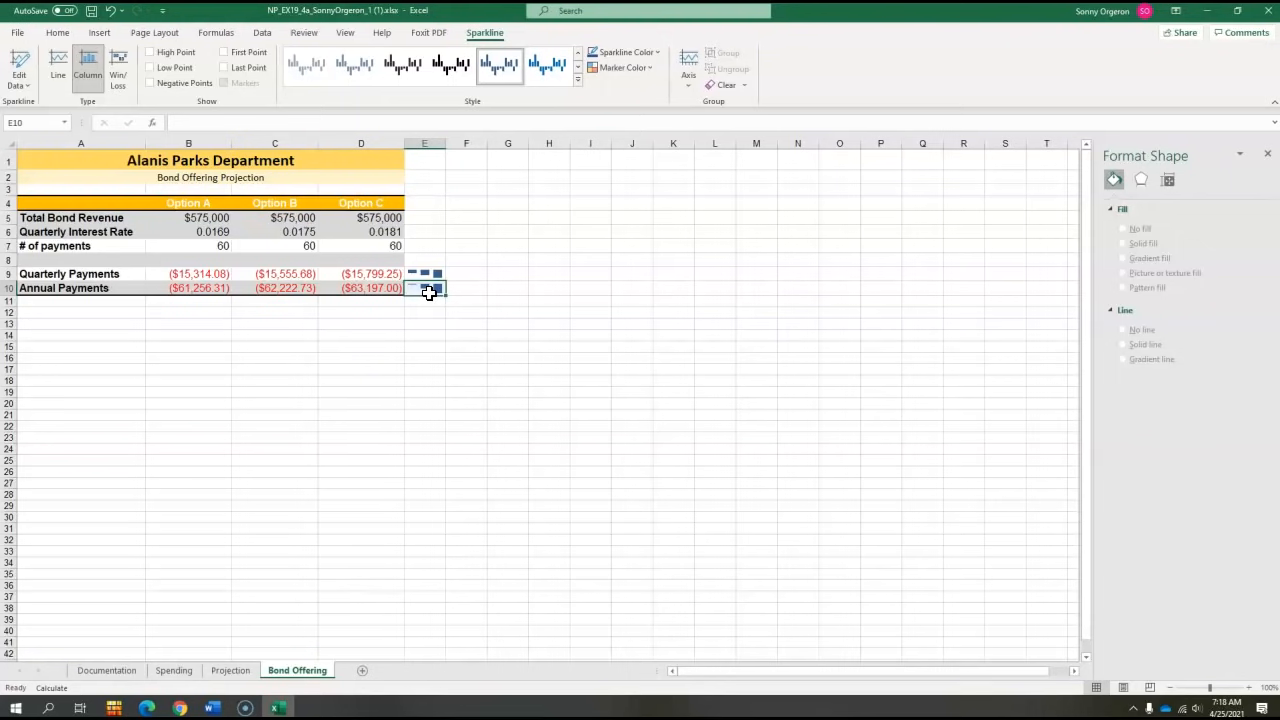
click(686, 84)
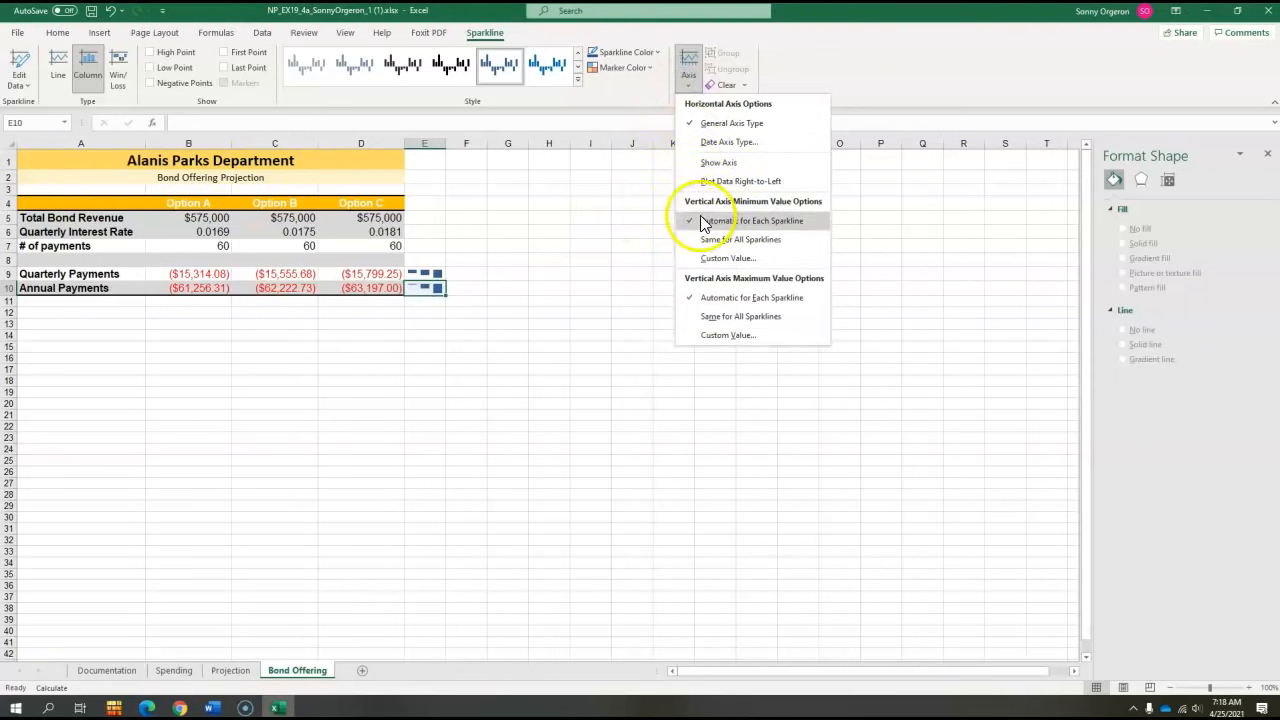
click(713, 335)
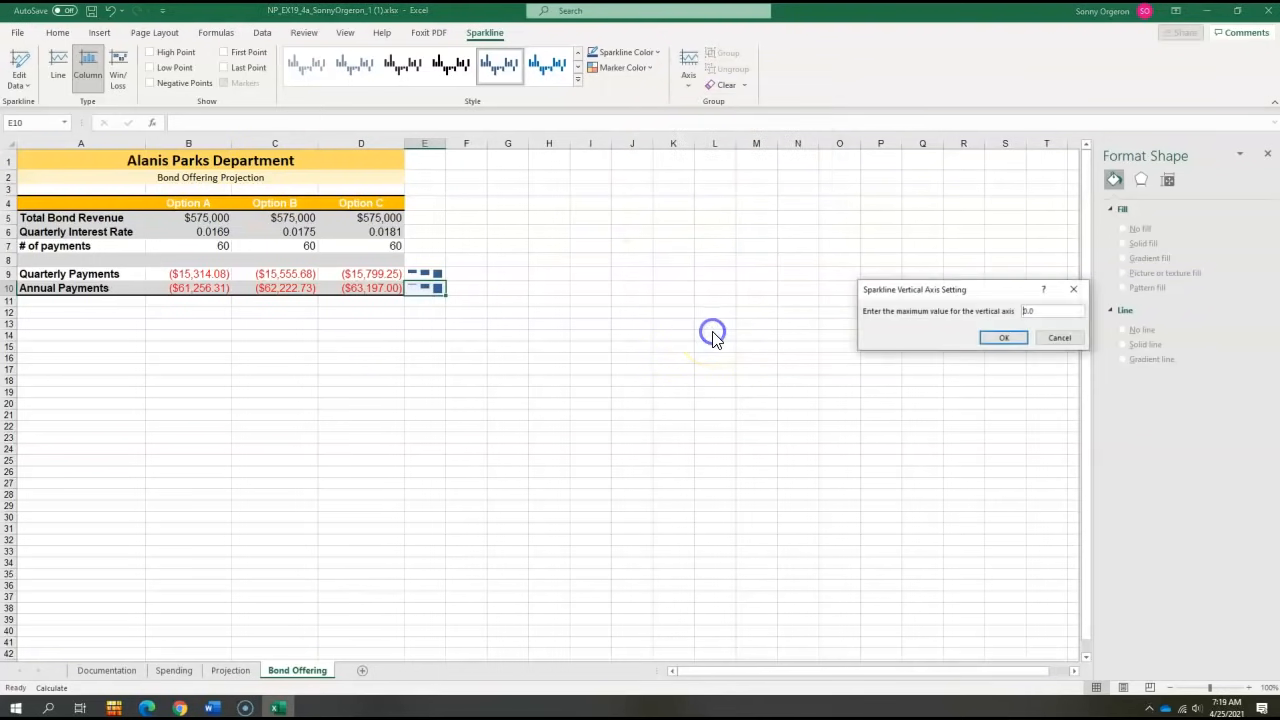
drag(1058, 313, 997, 312)
text(-60000)
key(Return)
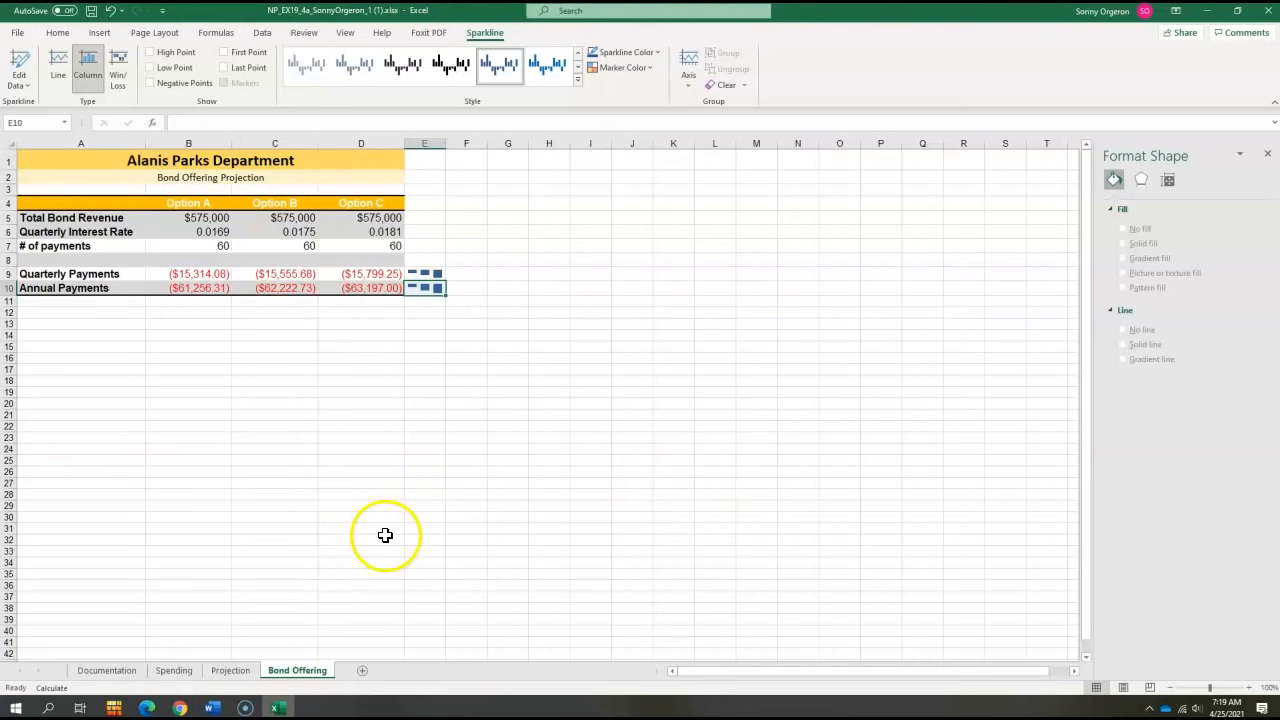
click(226, 540)
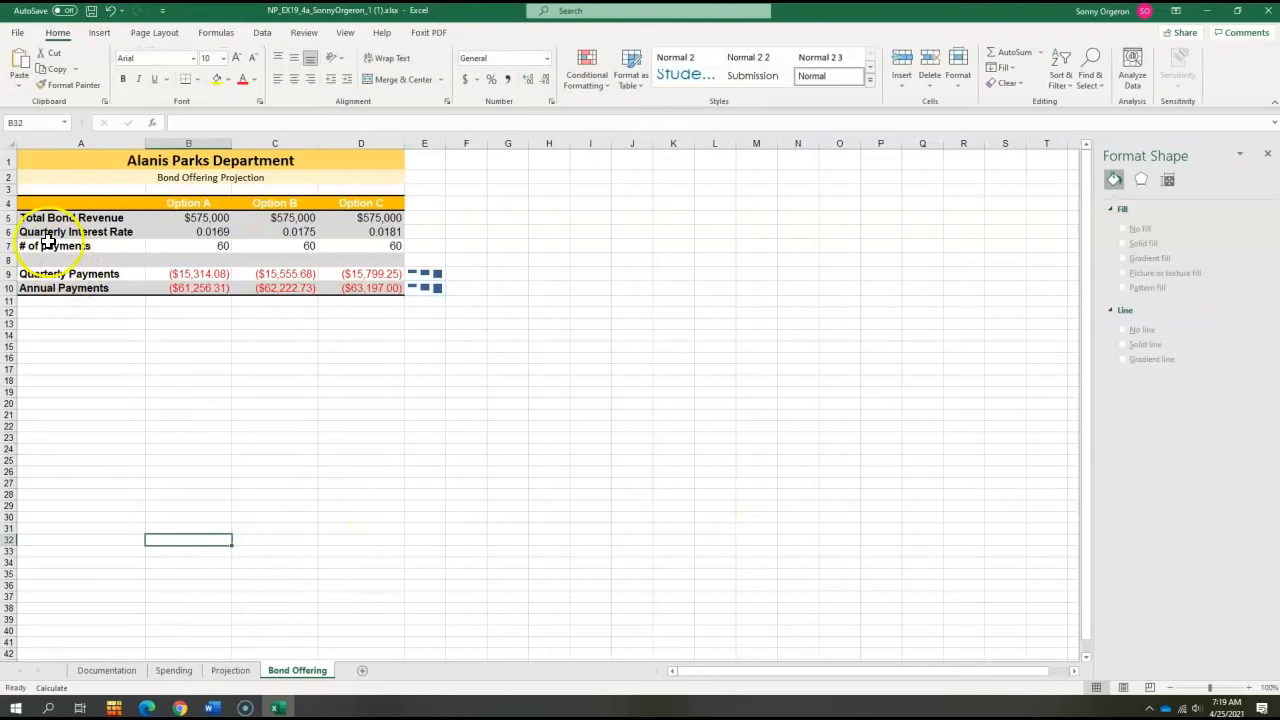
- Insert a recommended clustered column chart from the payments data in A9:D10
drag(69, 274, 340, 292)
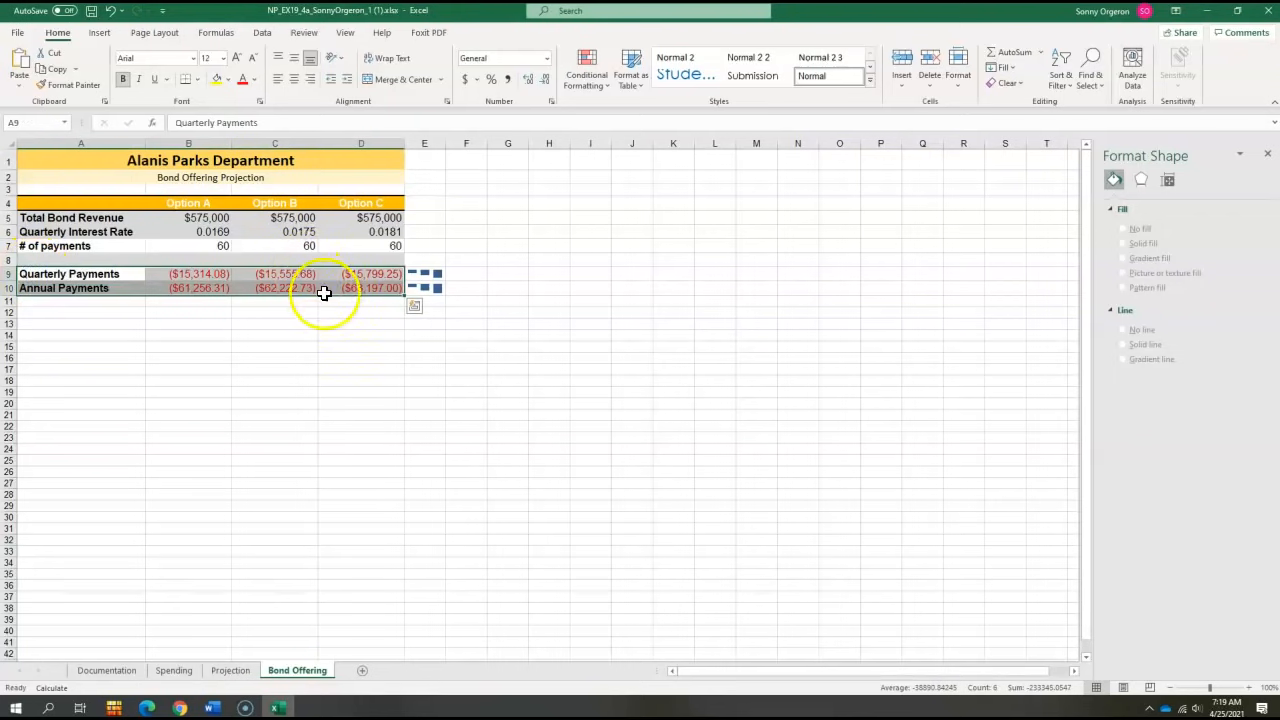
click(100, 33)
click(557, 78)
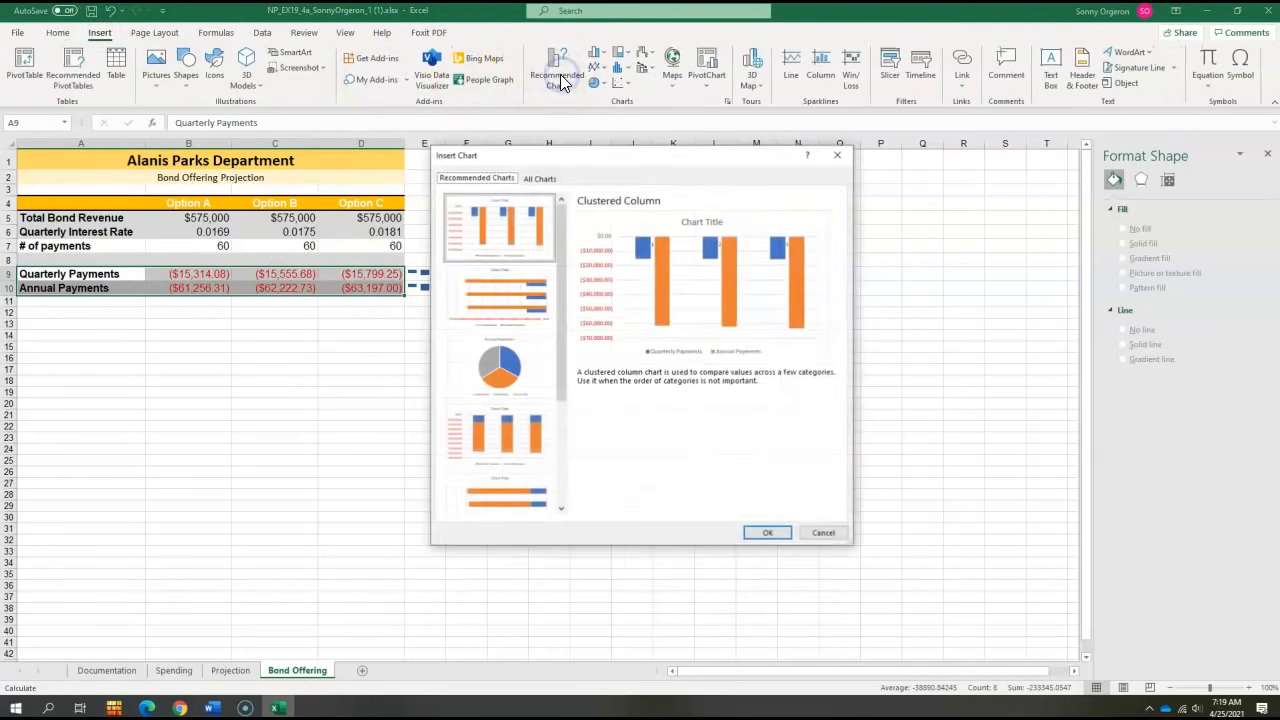
double_click(510, 228)
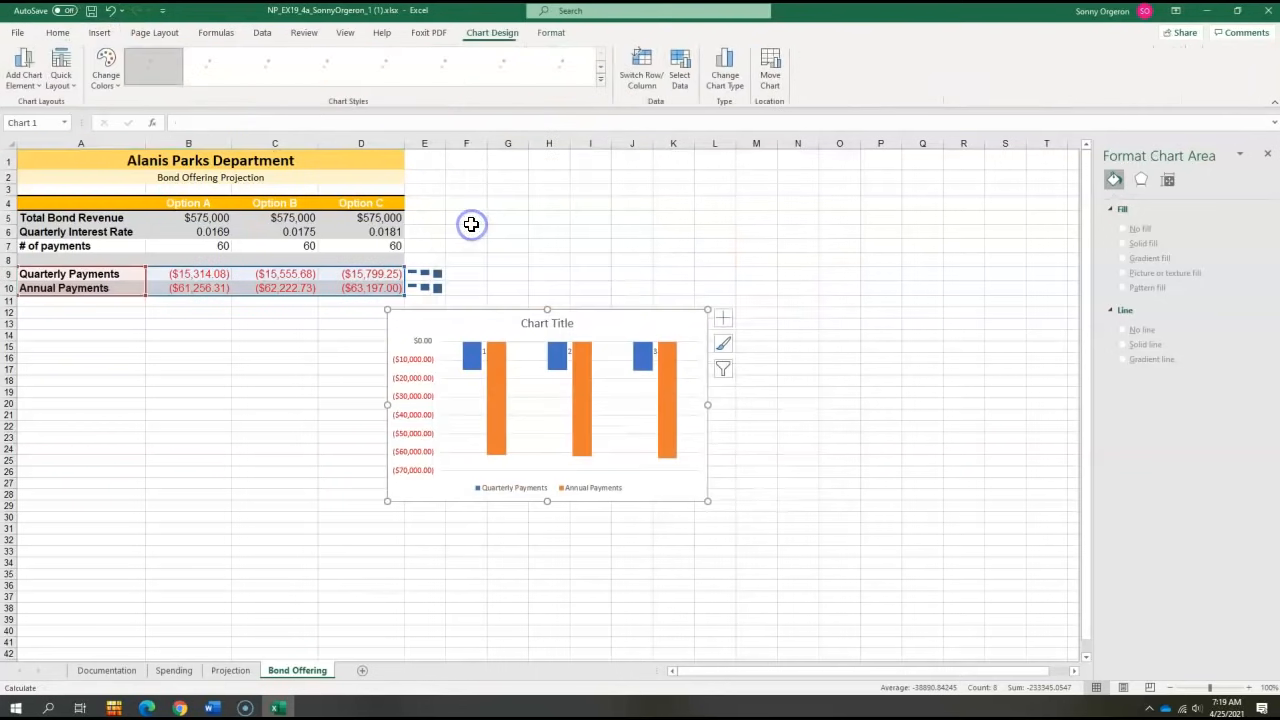
- Move and resize the new chart to sit below the data, spanning about A11:D28
drag(600, 320, 186, 323)
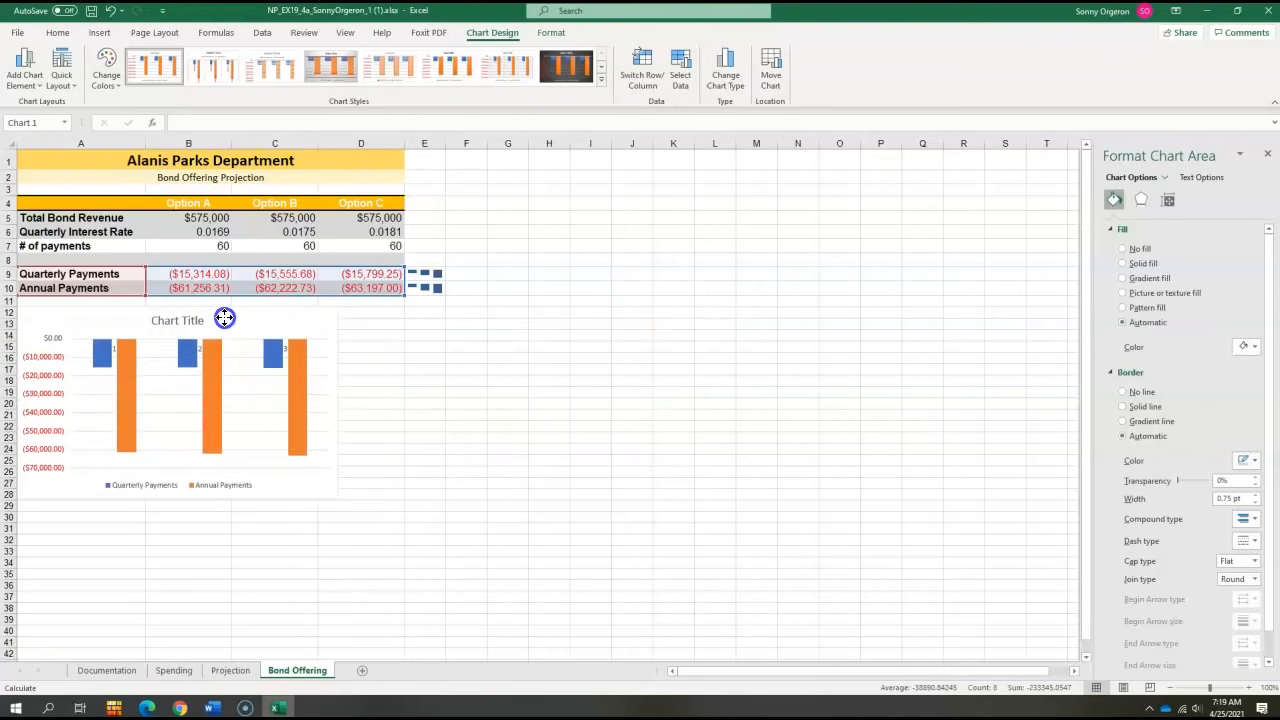
drag(224, 317, 228, 311)
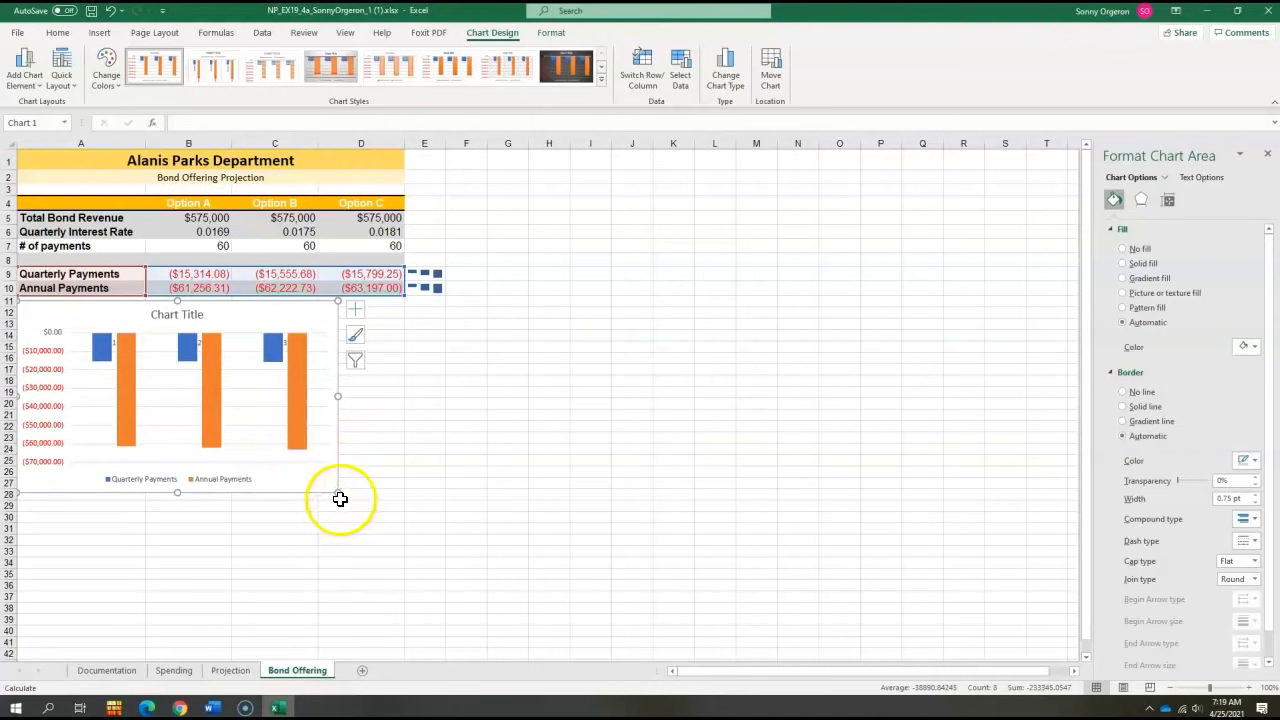
drag(340, 492, 398, 495)
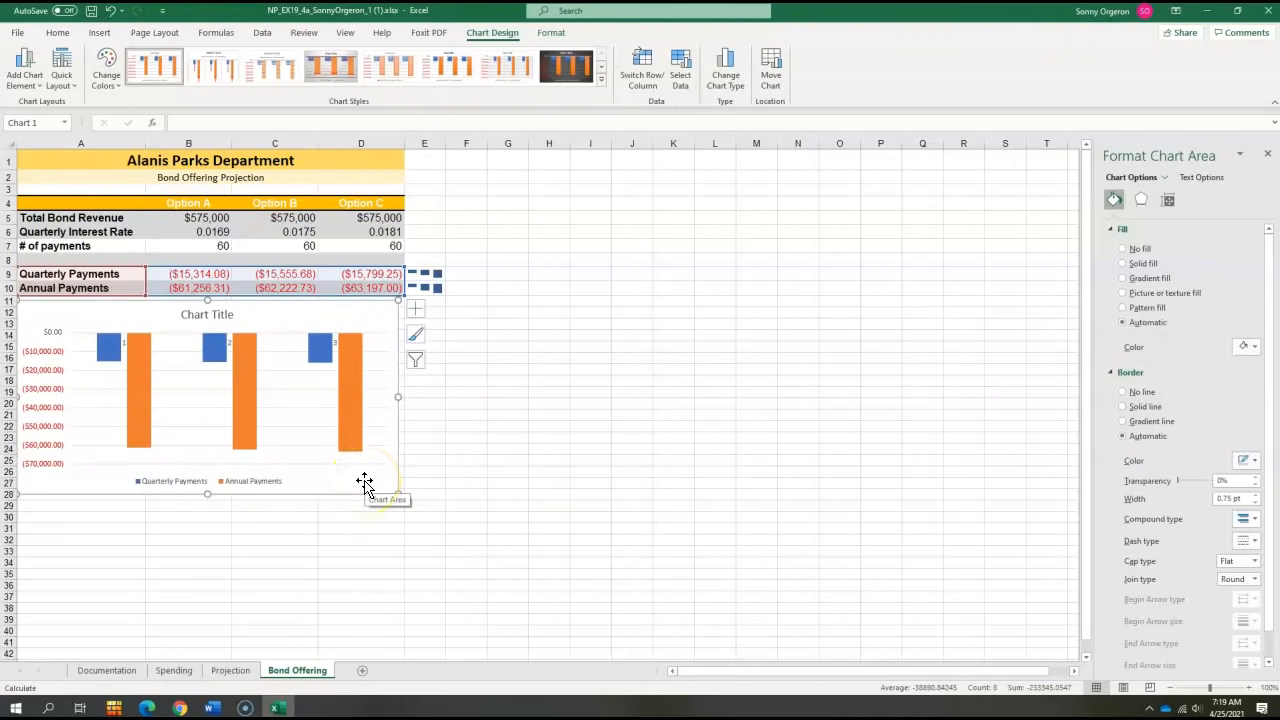
- Replace the payments chart's title with the pasted text Bond Offering Cost Comparison
click(371, 485)
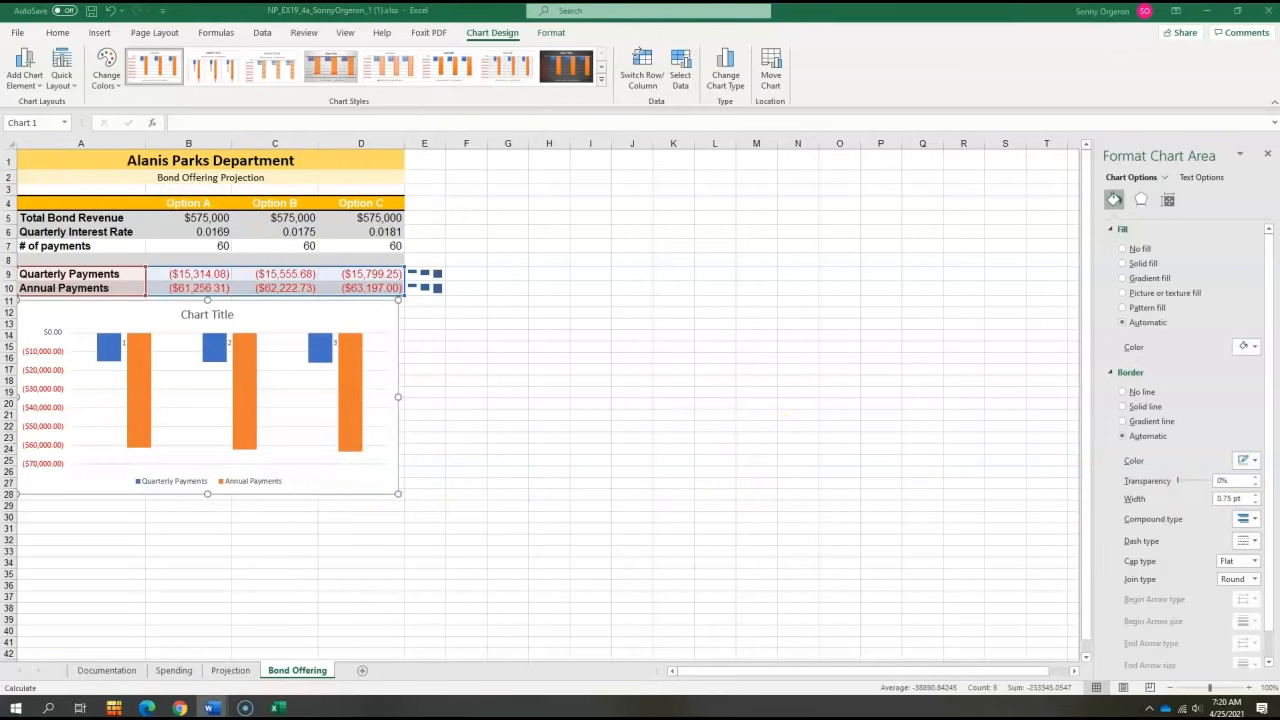
click(224, 318)
click(221, 320)
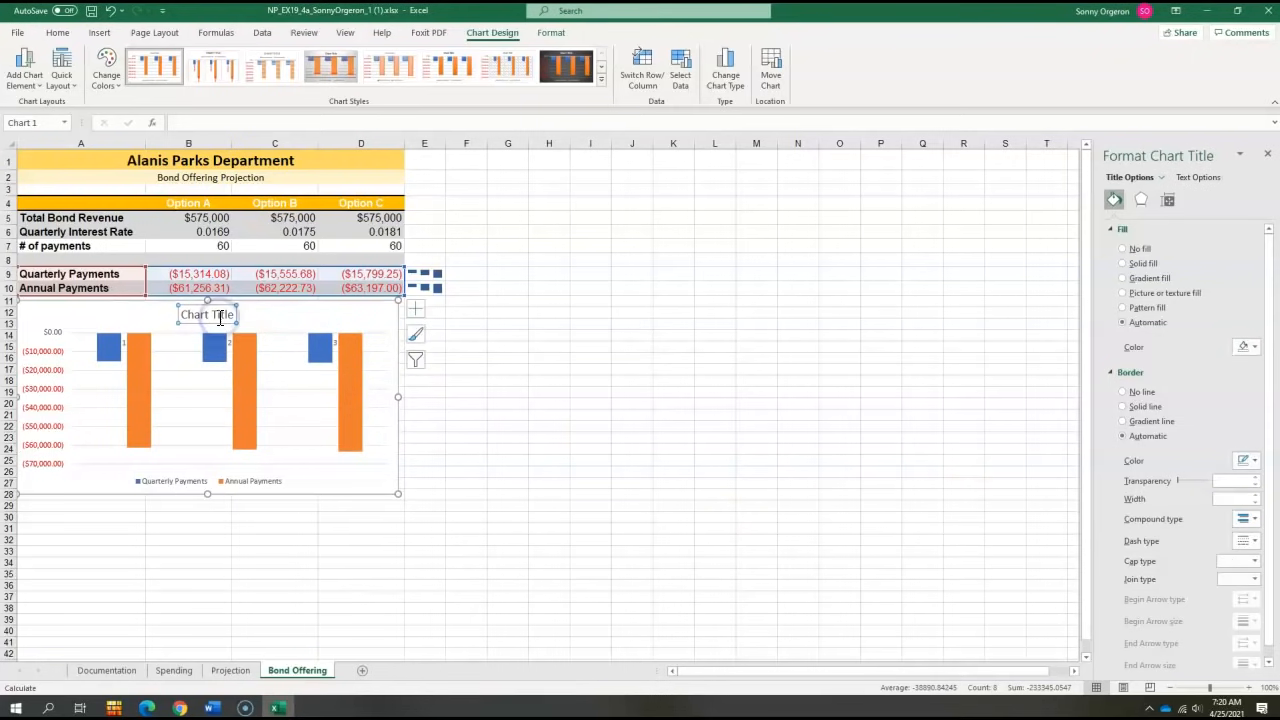
triple_click(221, 318)
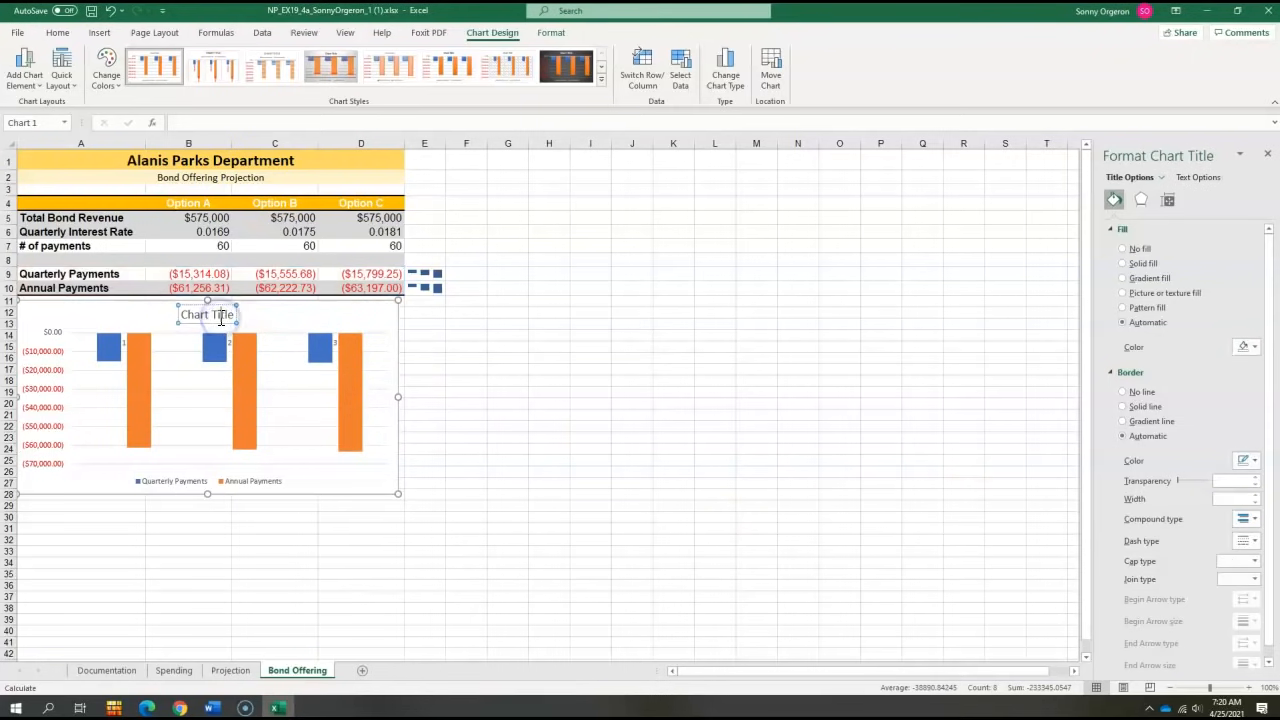
text(Bond Offering Cost Comparison)
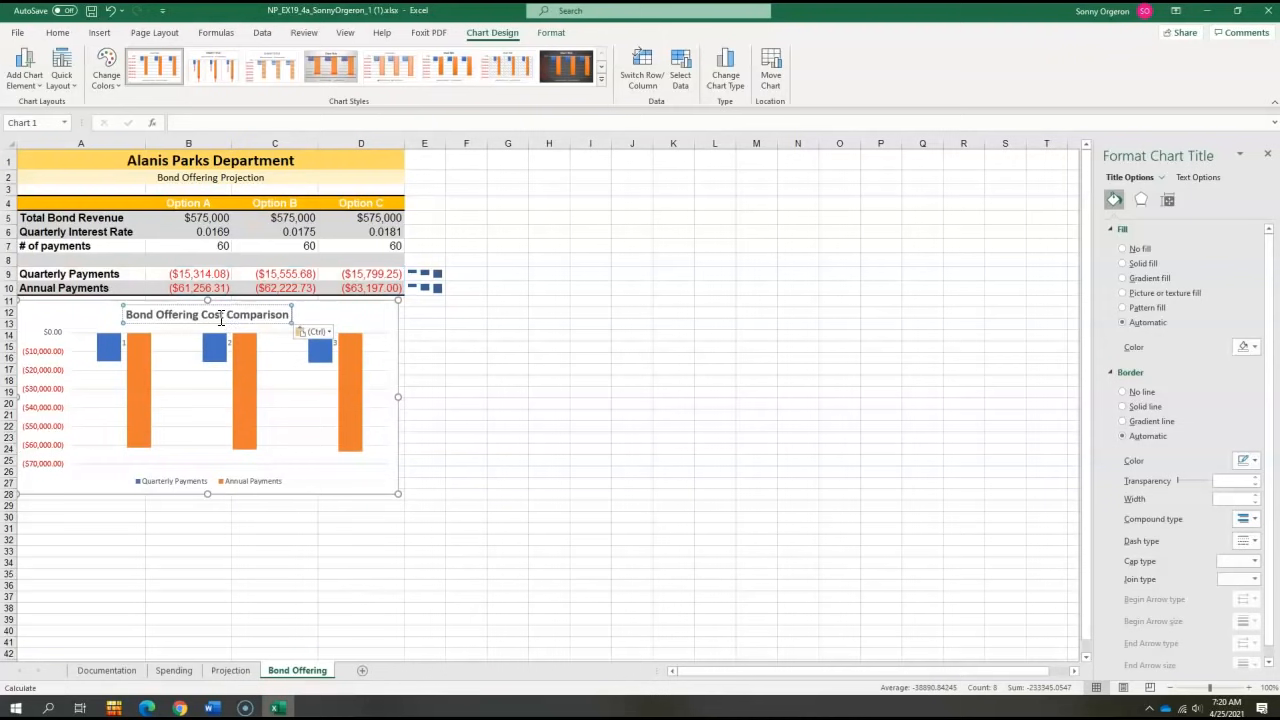
click(226, 322)
click(296, 332)
click(543, 398)
- Add data labels to the payments chart
click(346, 310)
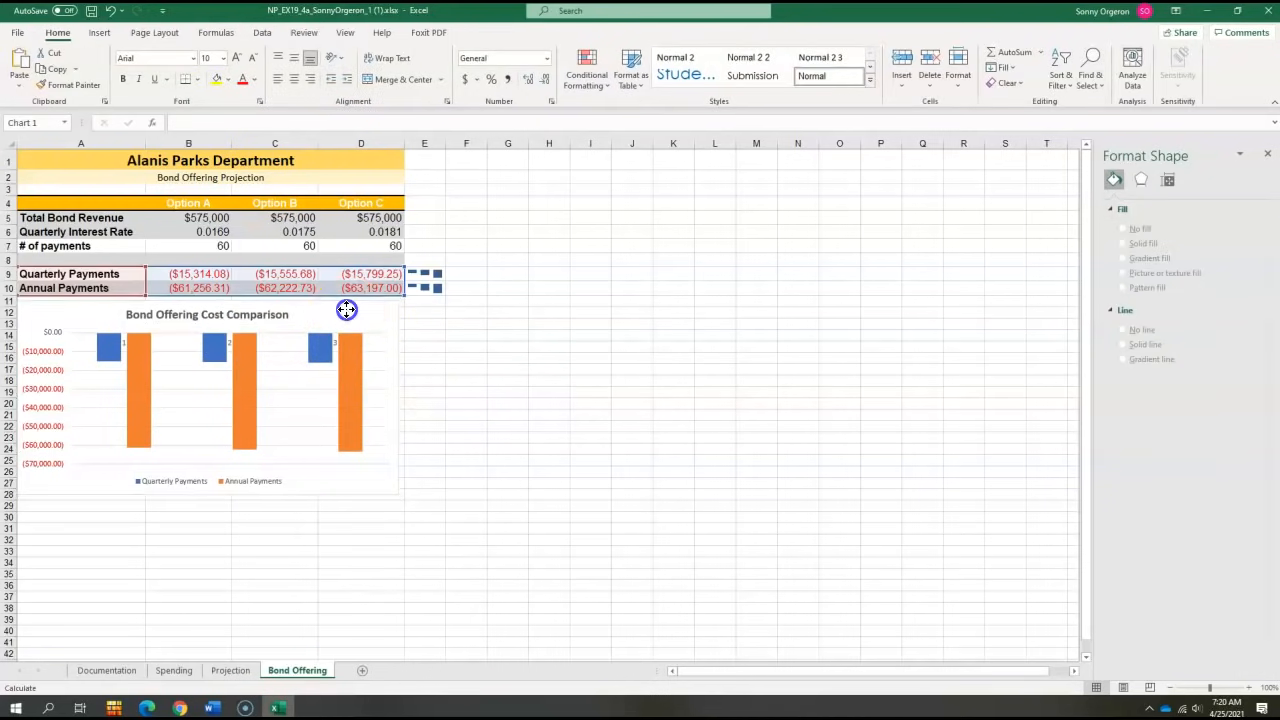
click(415, 308)
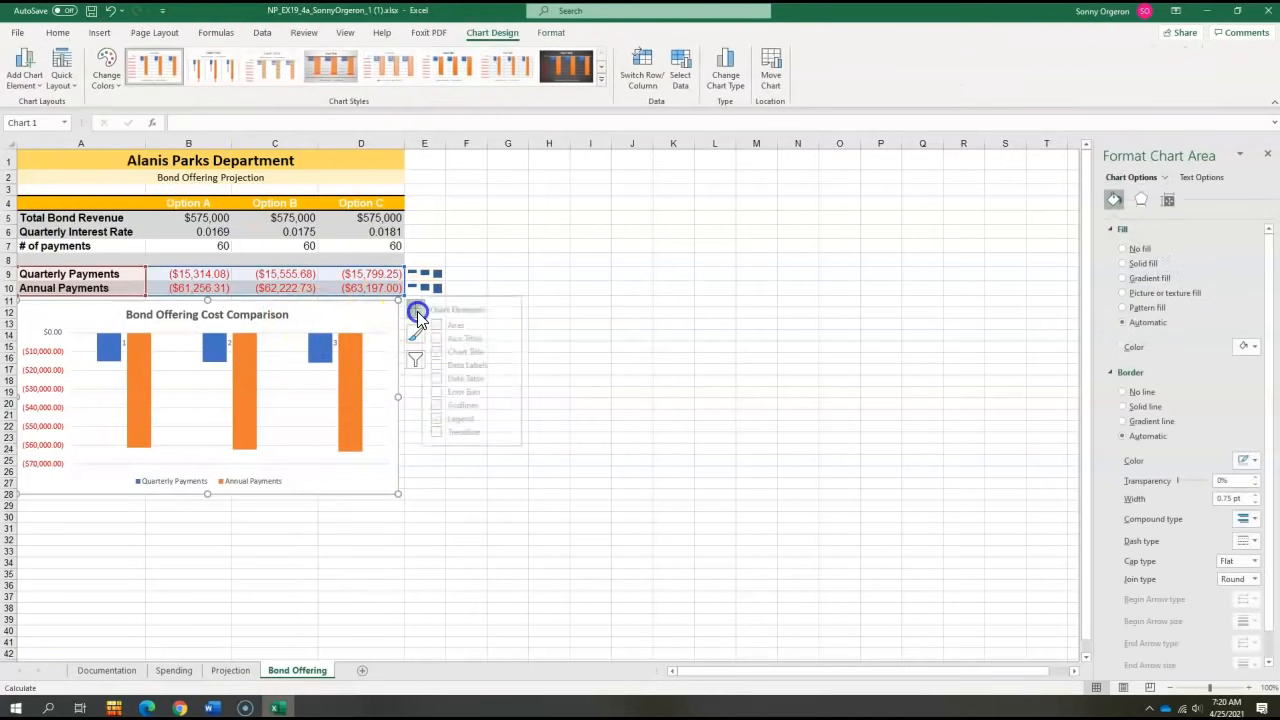
click(448, 365)
click(449, 378)
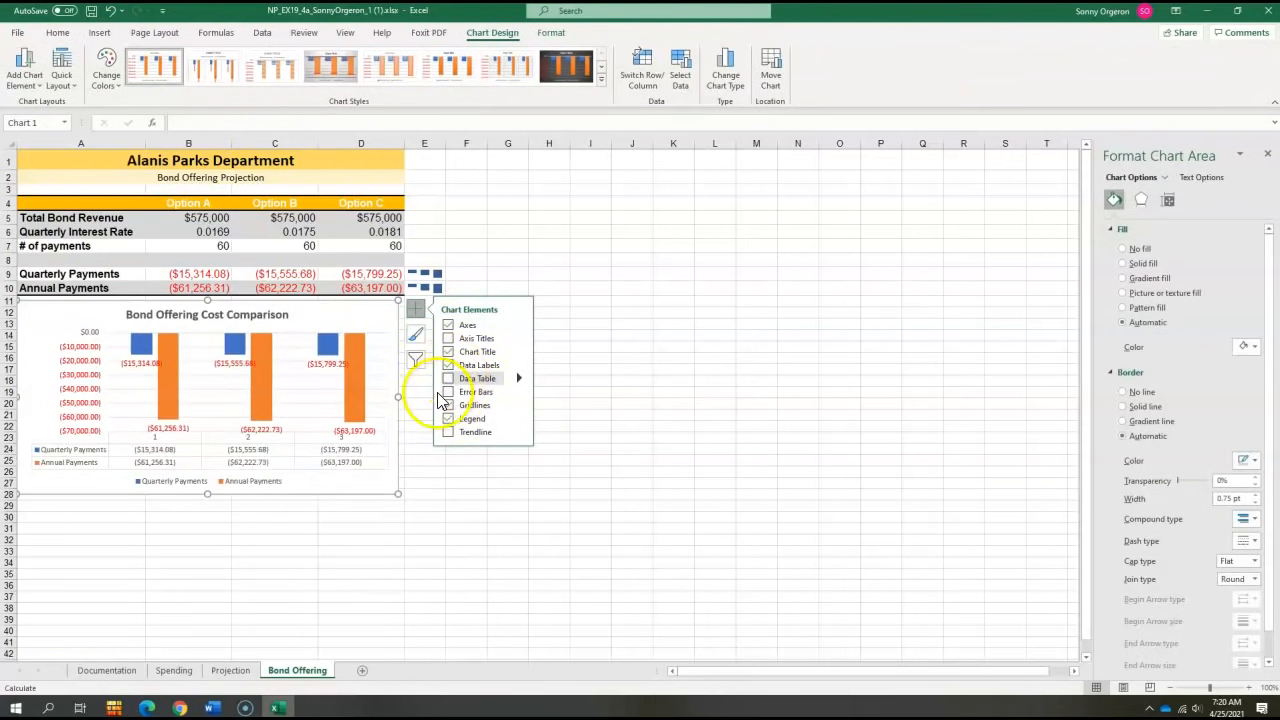
click(714, 408)
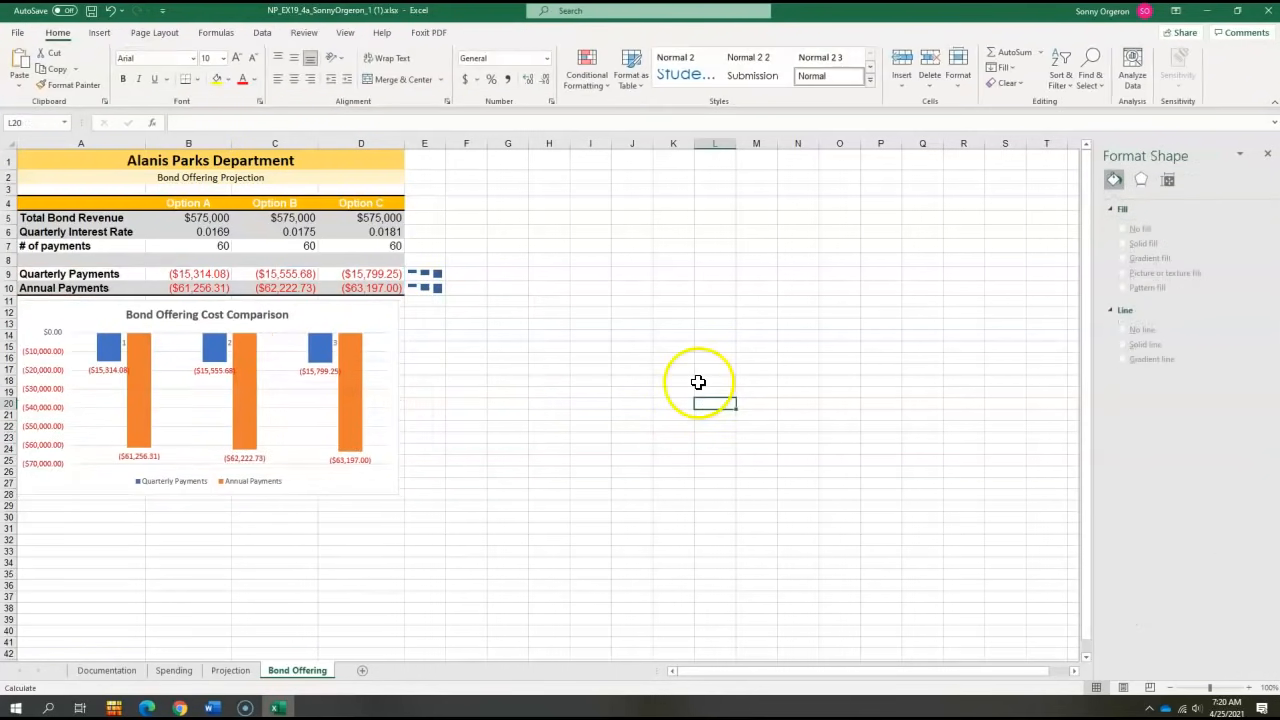
- Save the workbook to the Desktop as a copy whose file name ends in _2 instead of _1 (1)
click(20, 35)
click(45, 210)
click(150, 241)
click(170, 310)
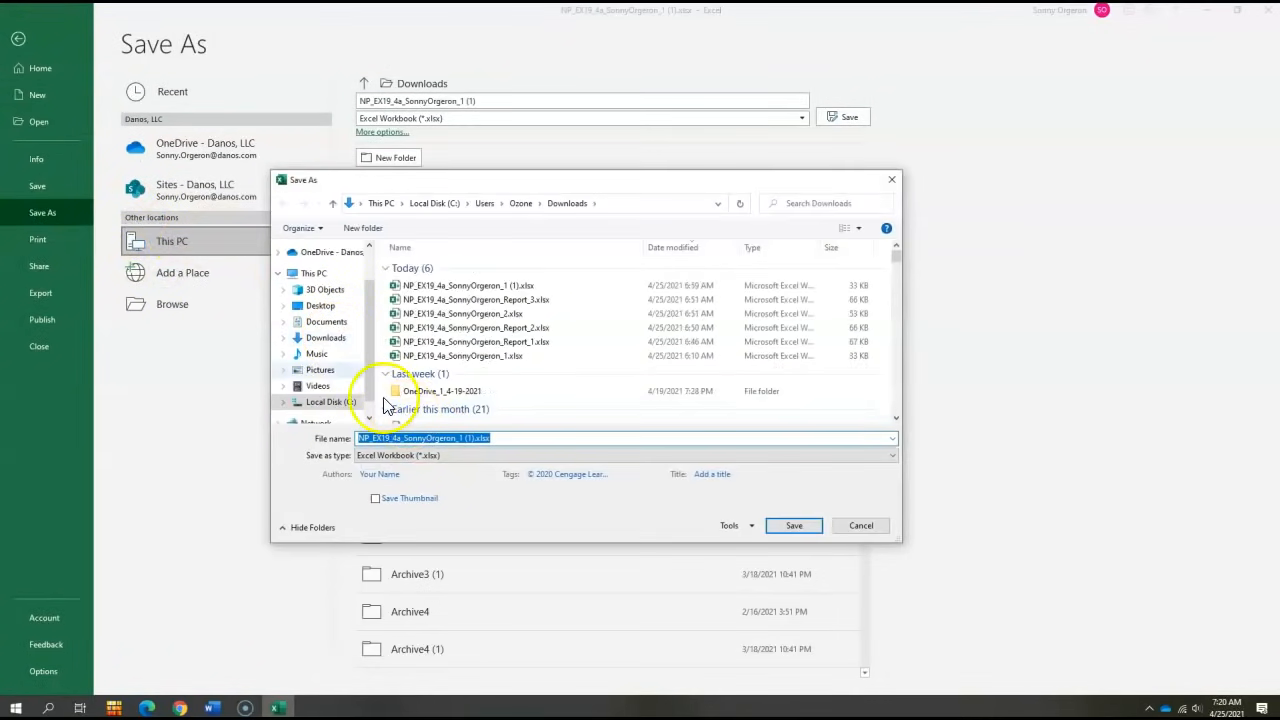
click(320, 310)
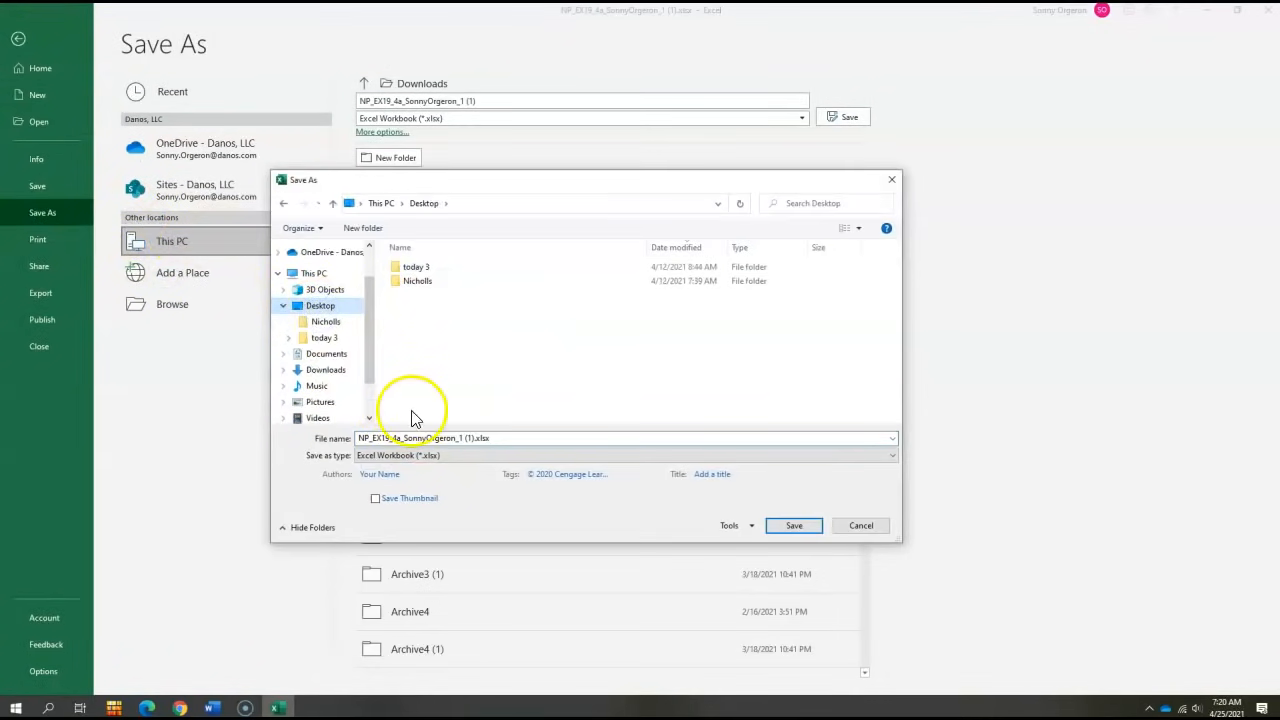
click(415, 438)
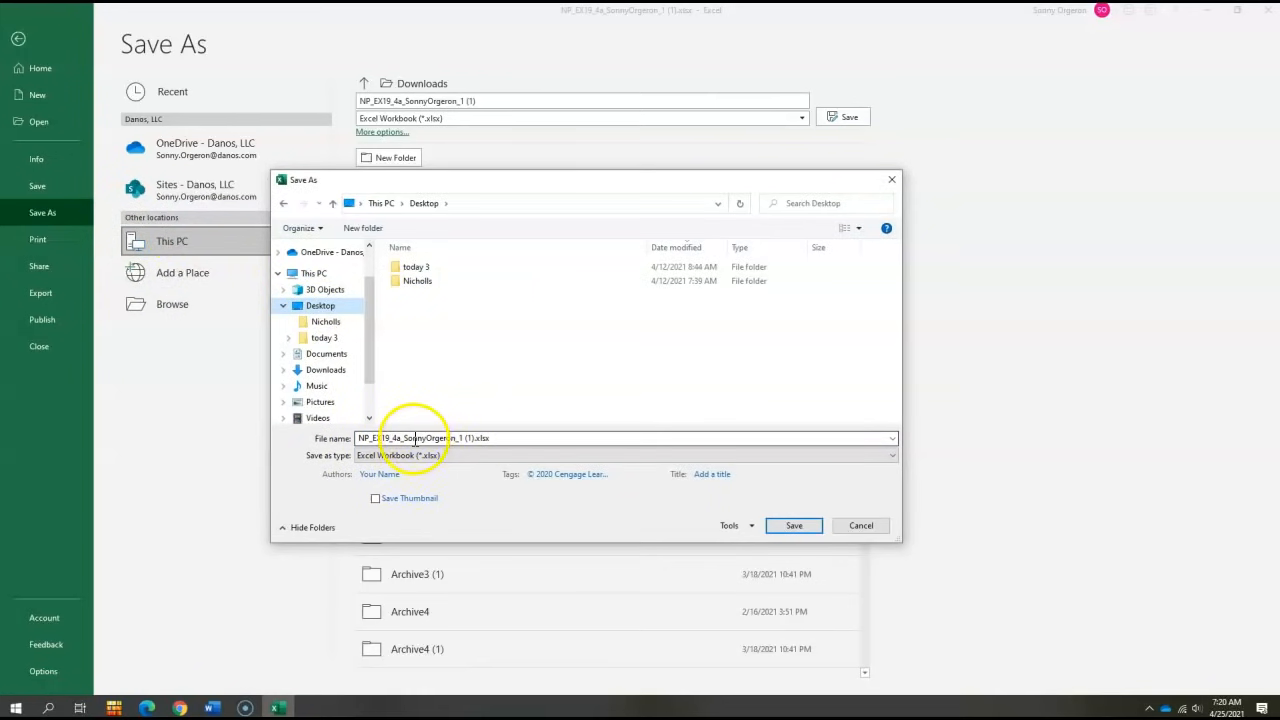
click(475, 437)
click(474, 438)
key(BackSpace)
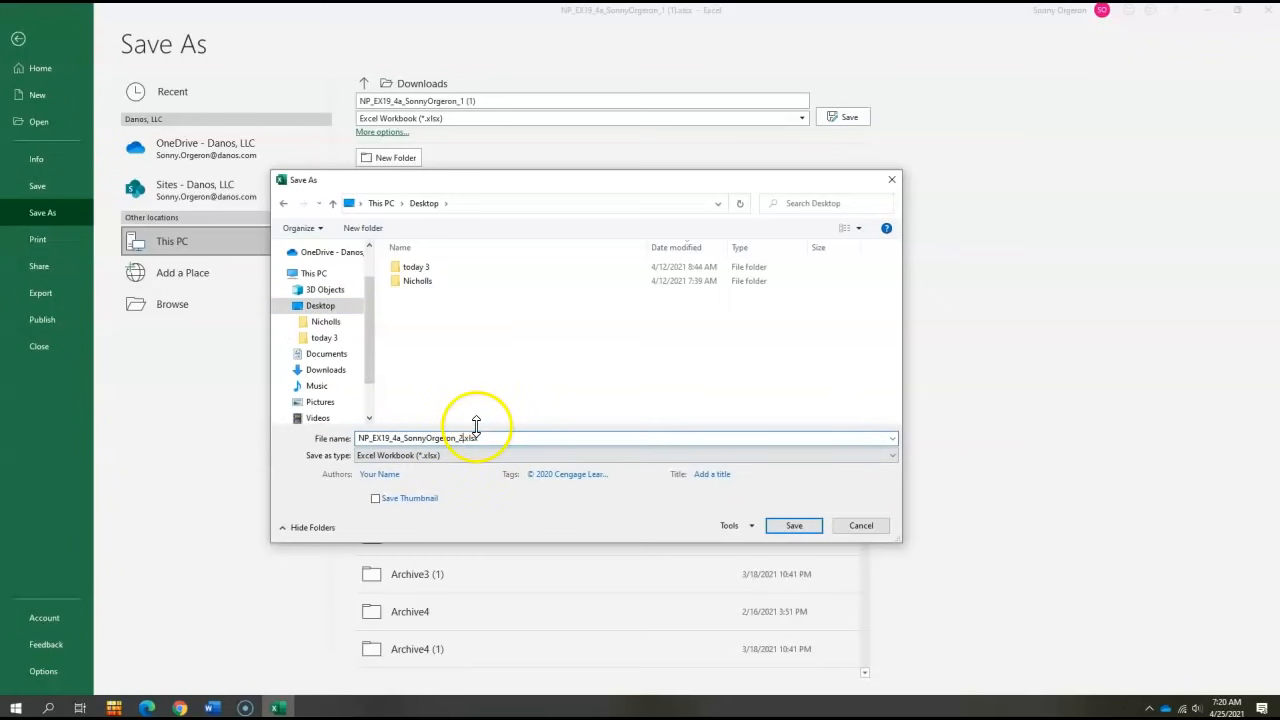
click(790, 526)
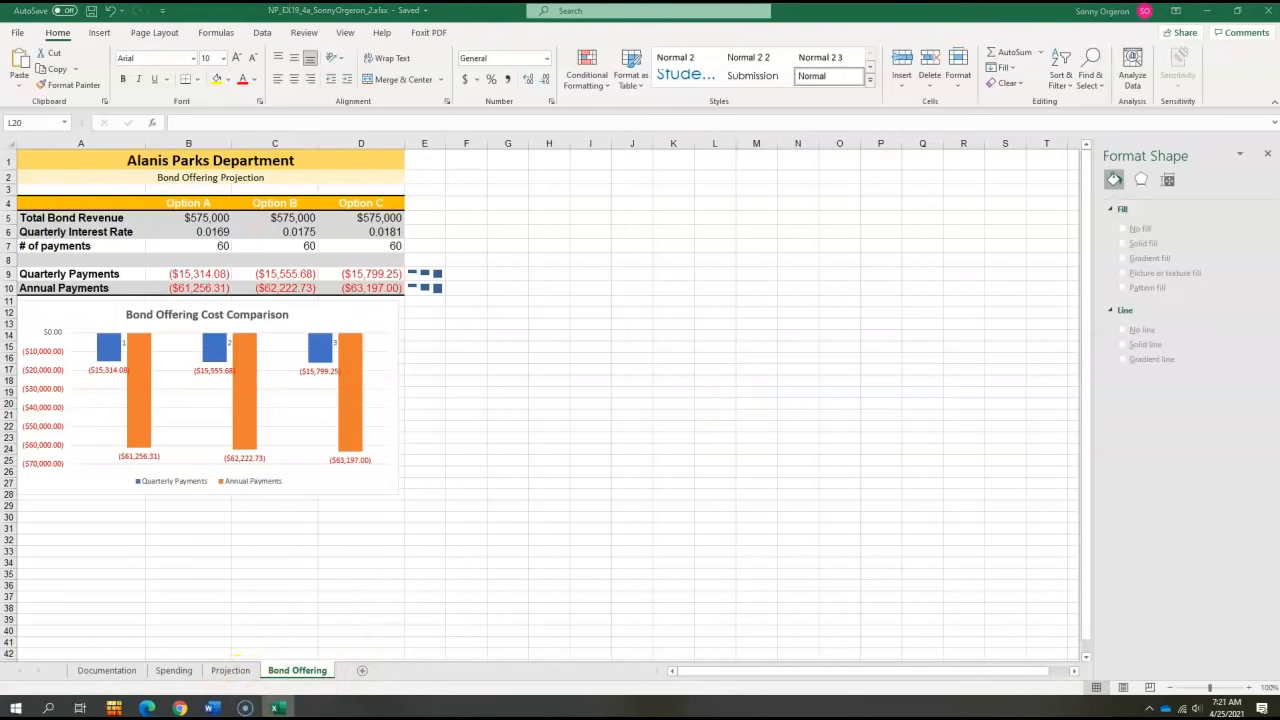
- Switch to the browser and upload and submit the saved _2 workbook for the Excel Module 4 SAM Project A assignment
key(alt+Tab)
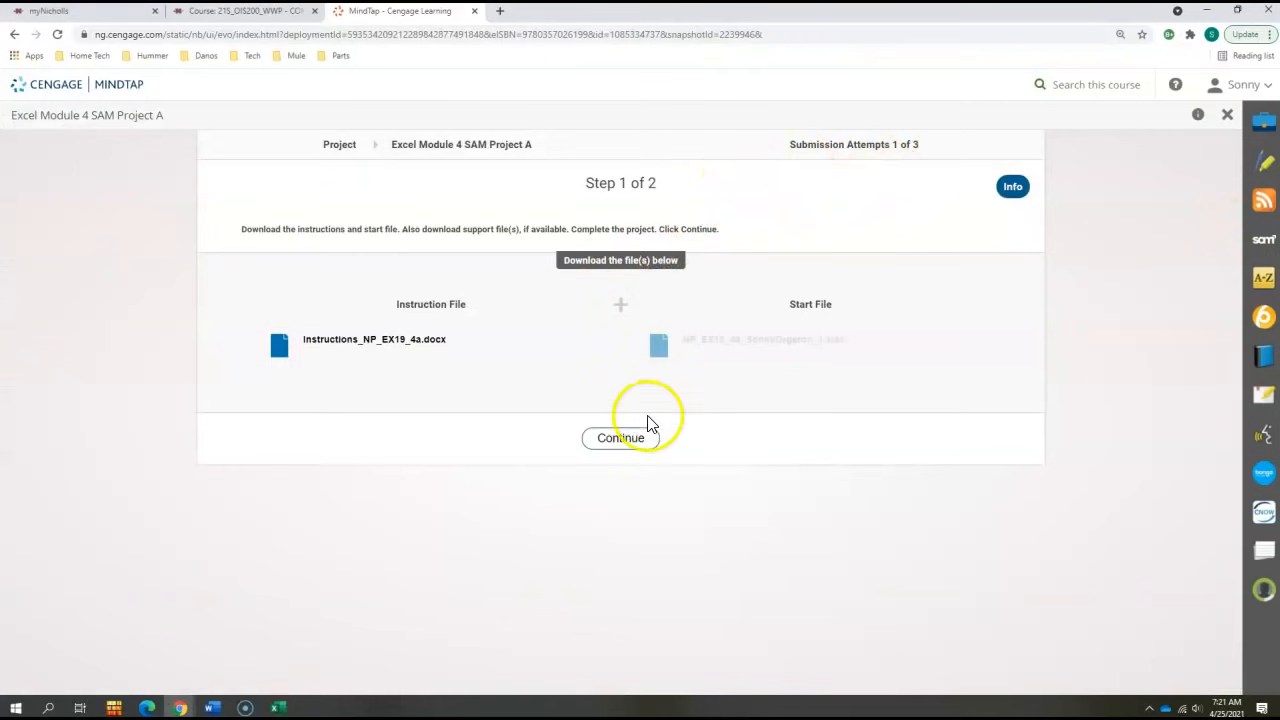
click(620, 438)
click(452, 435)
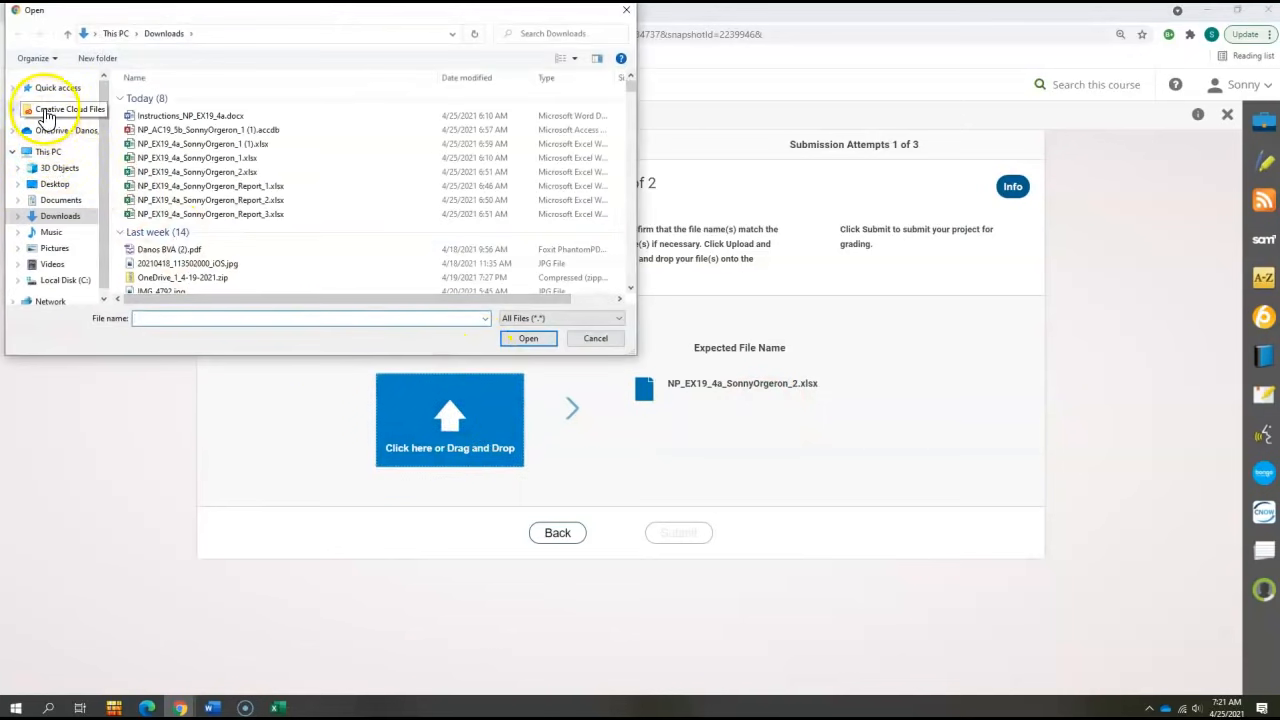
click(53, 186)
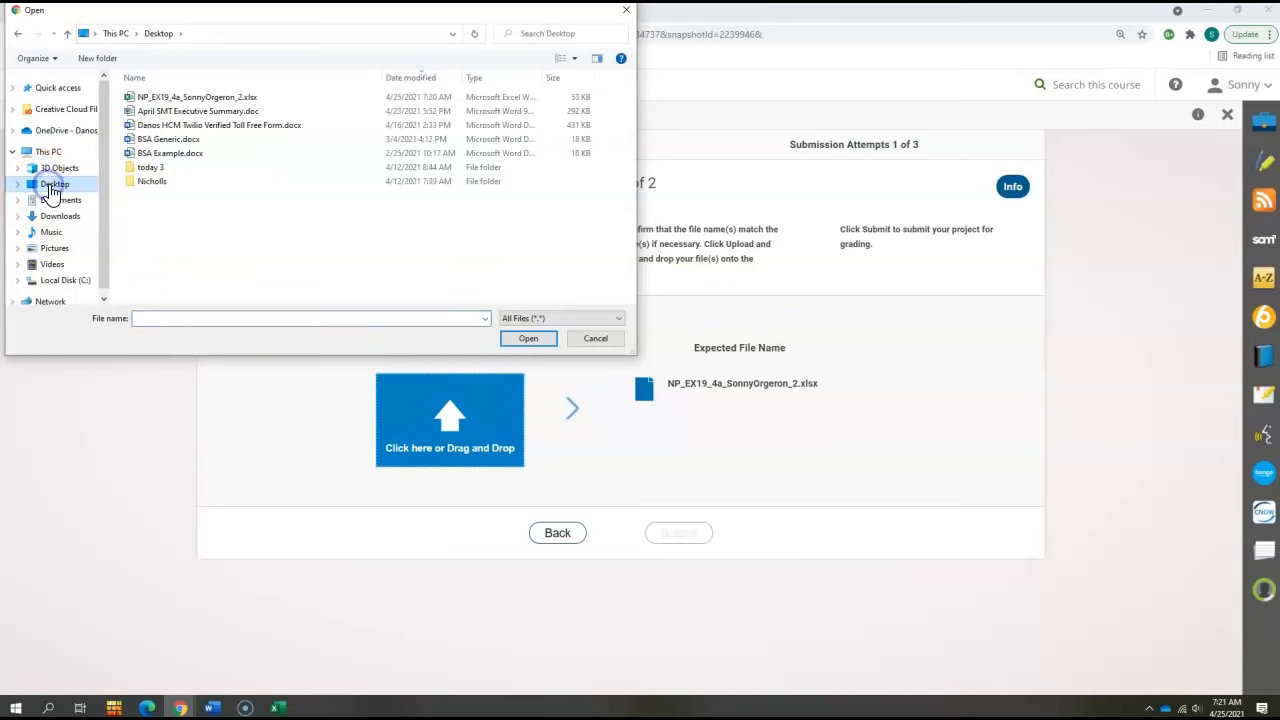
double_click(184, 99)
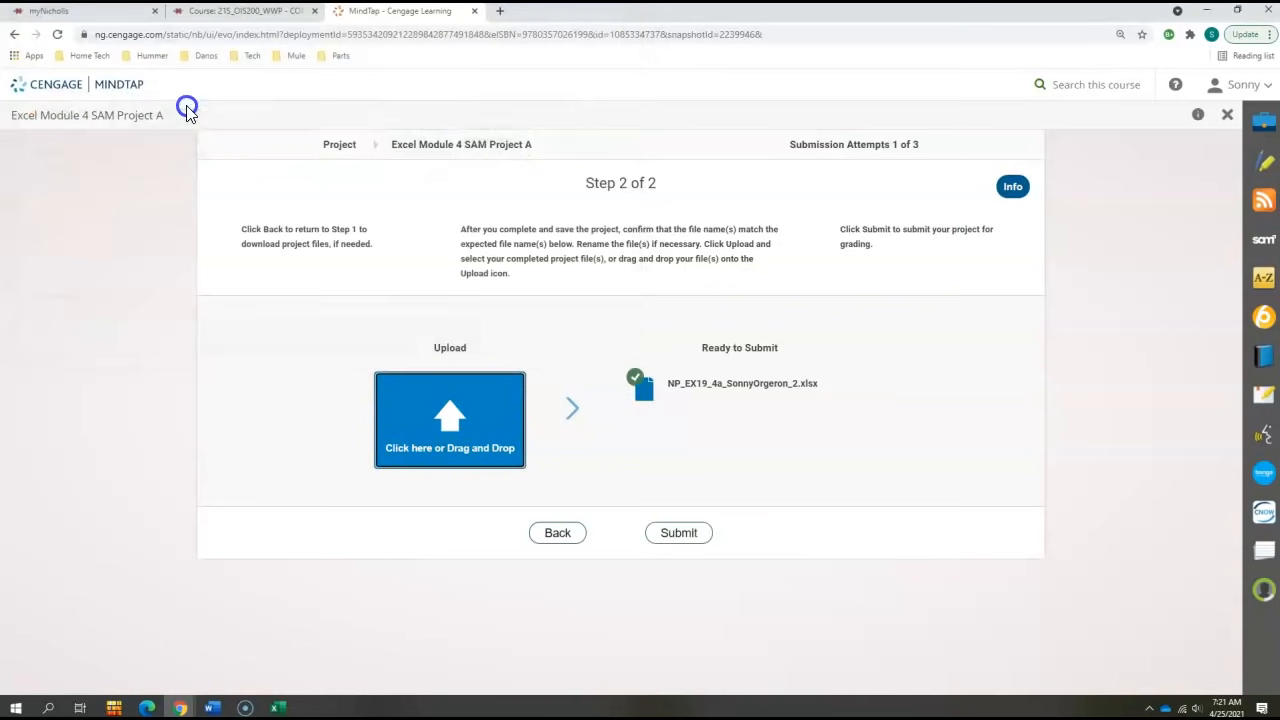
click(668, 538)
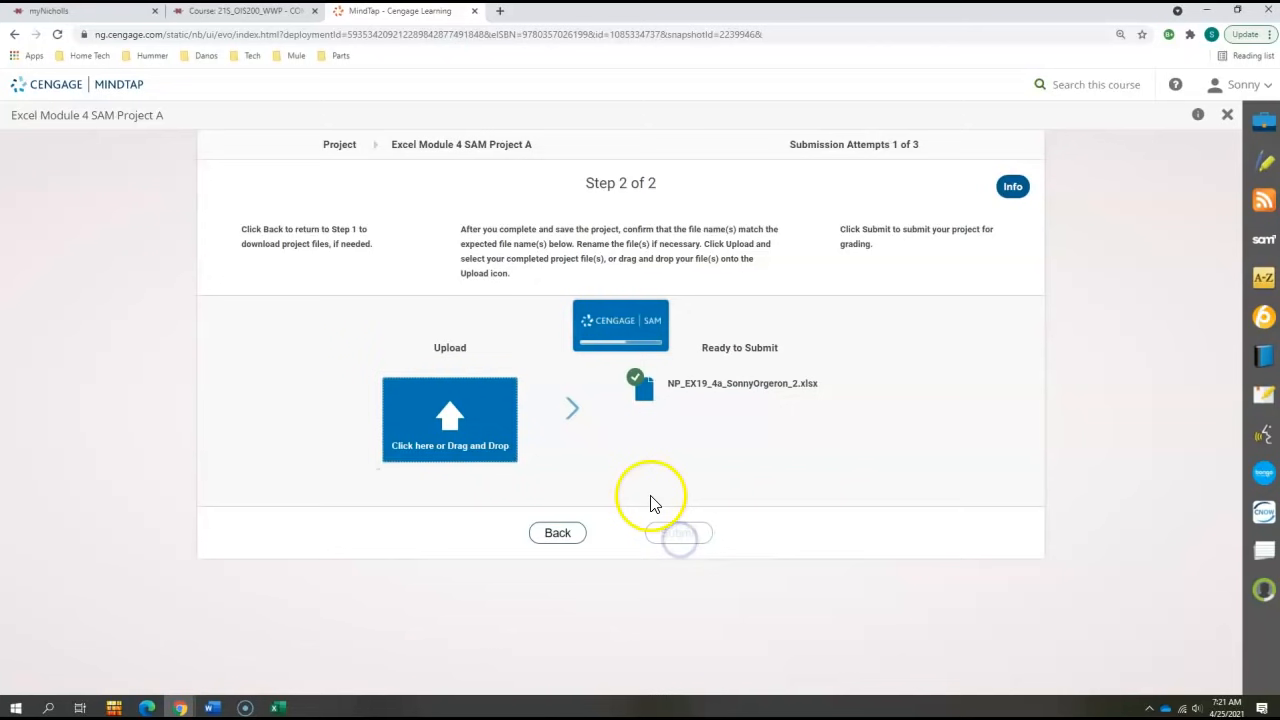
click(565, 427)
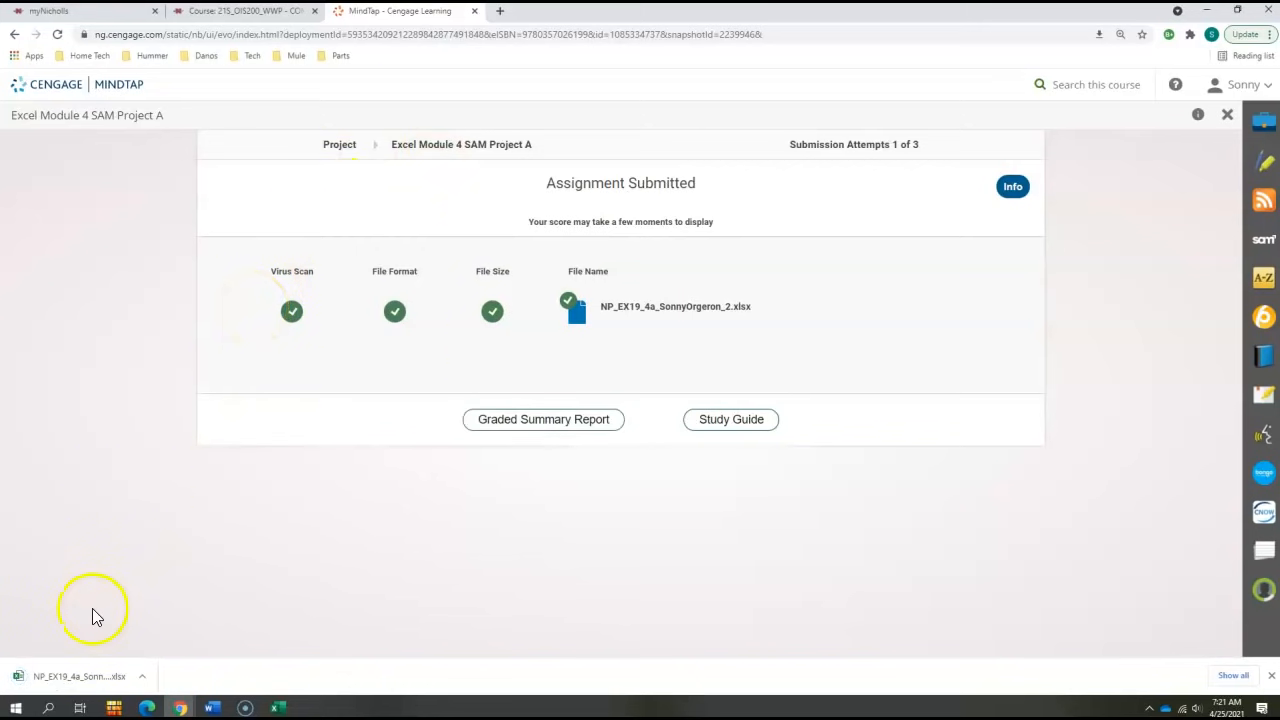
- Open the downloaded graded summary report and read its feedback alongside the workbook
click(90, 677)
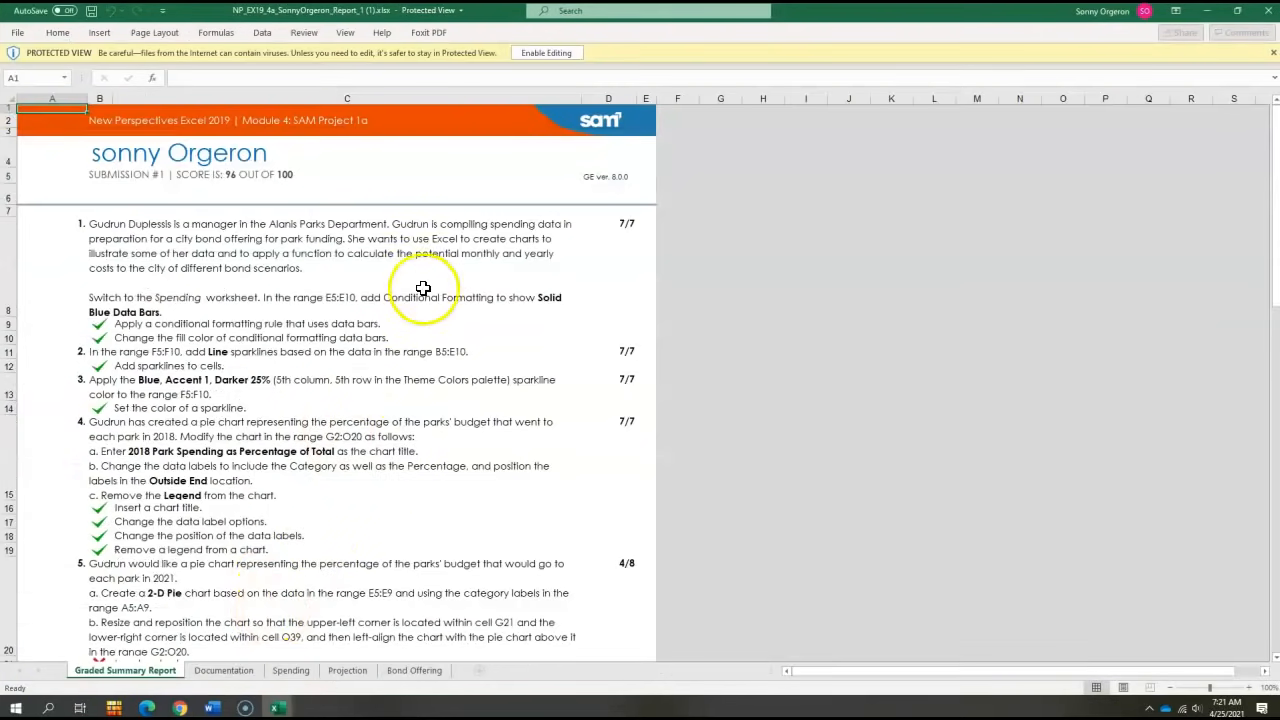
scroll(343, 257, down, 2)
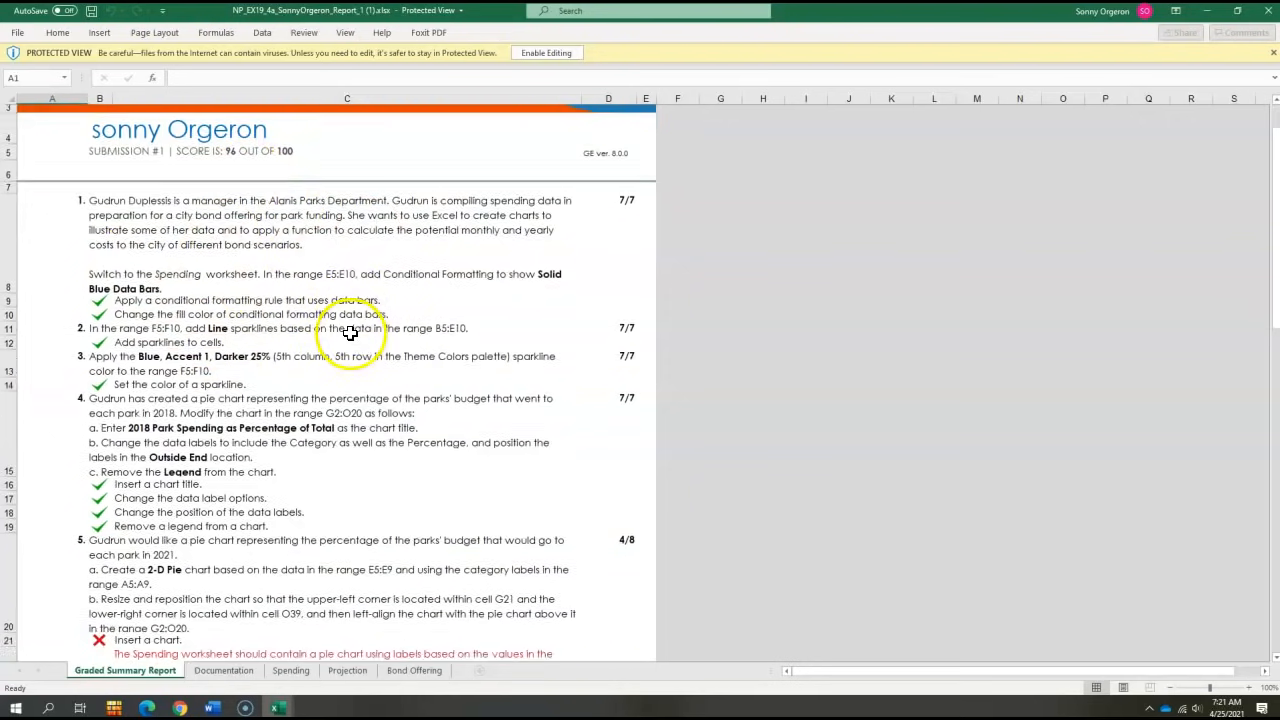
scroll(349, 335, down, 1)
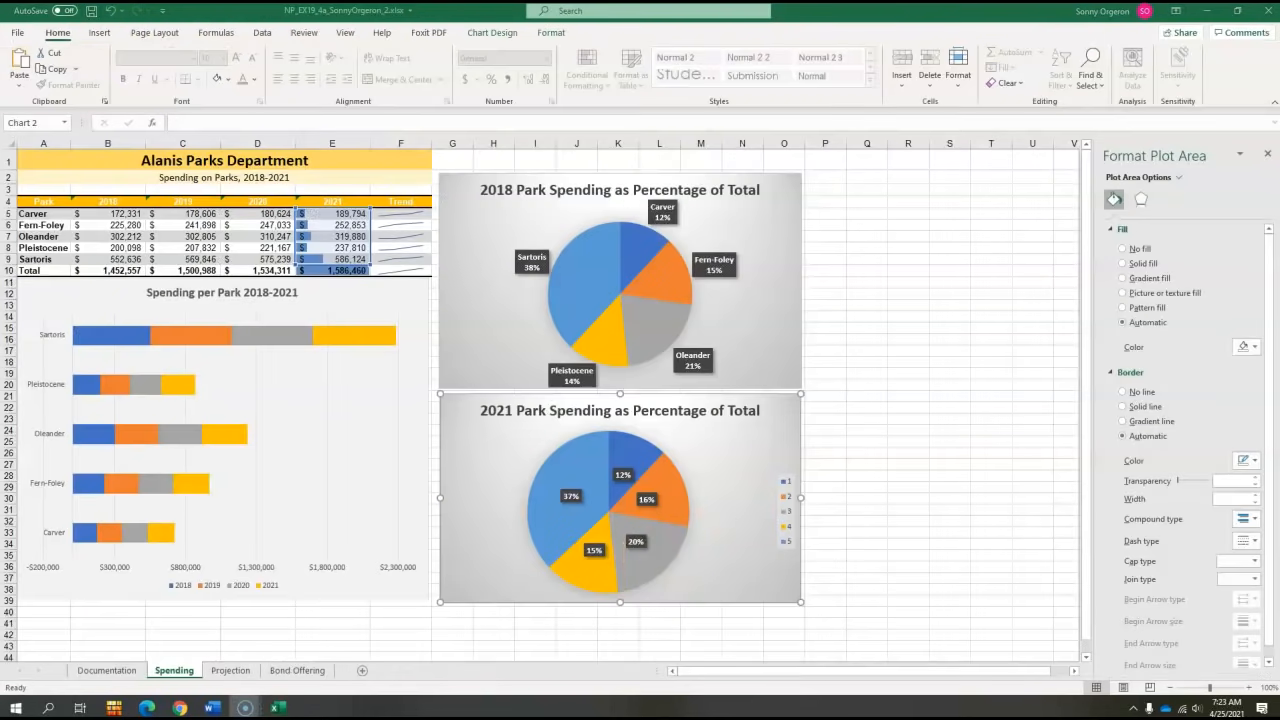
drag(1279, 62, 1238, 29)
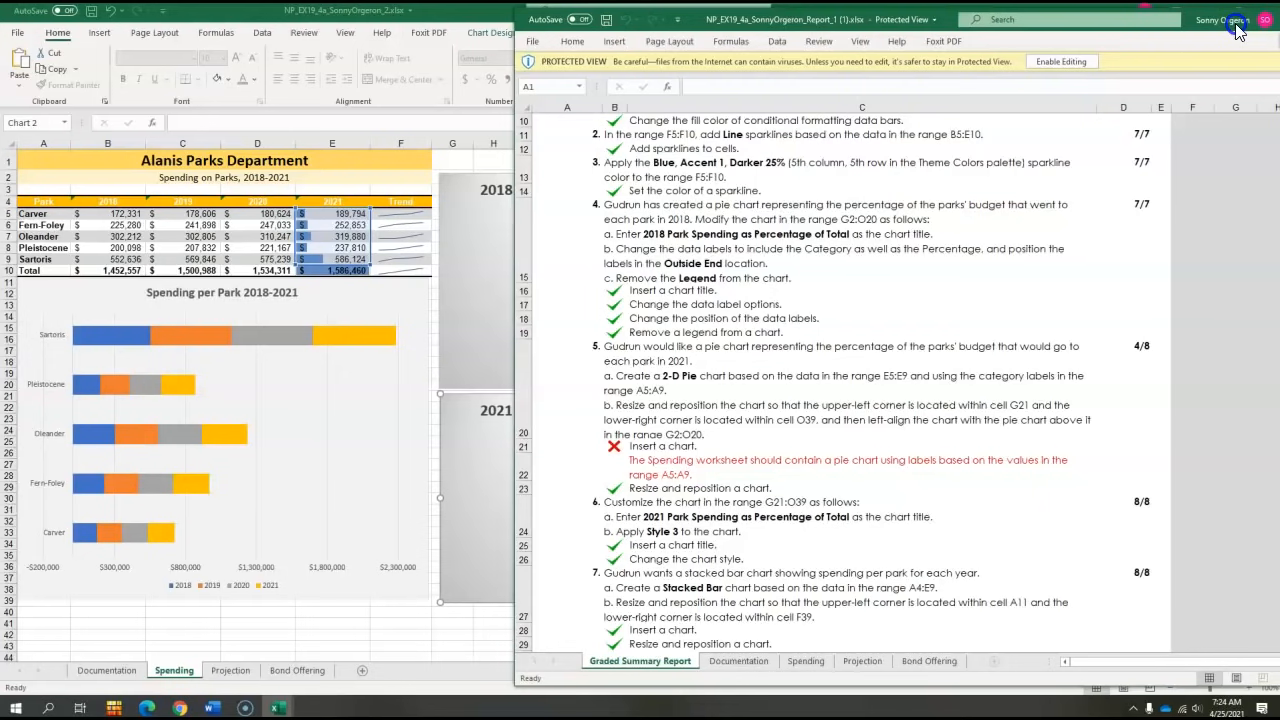
drag(1239, 30, 1279, 31)
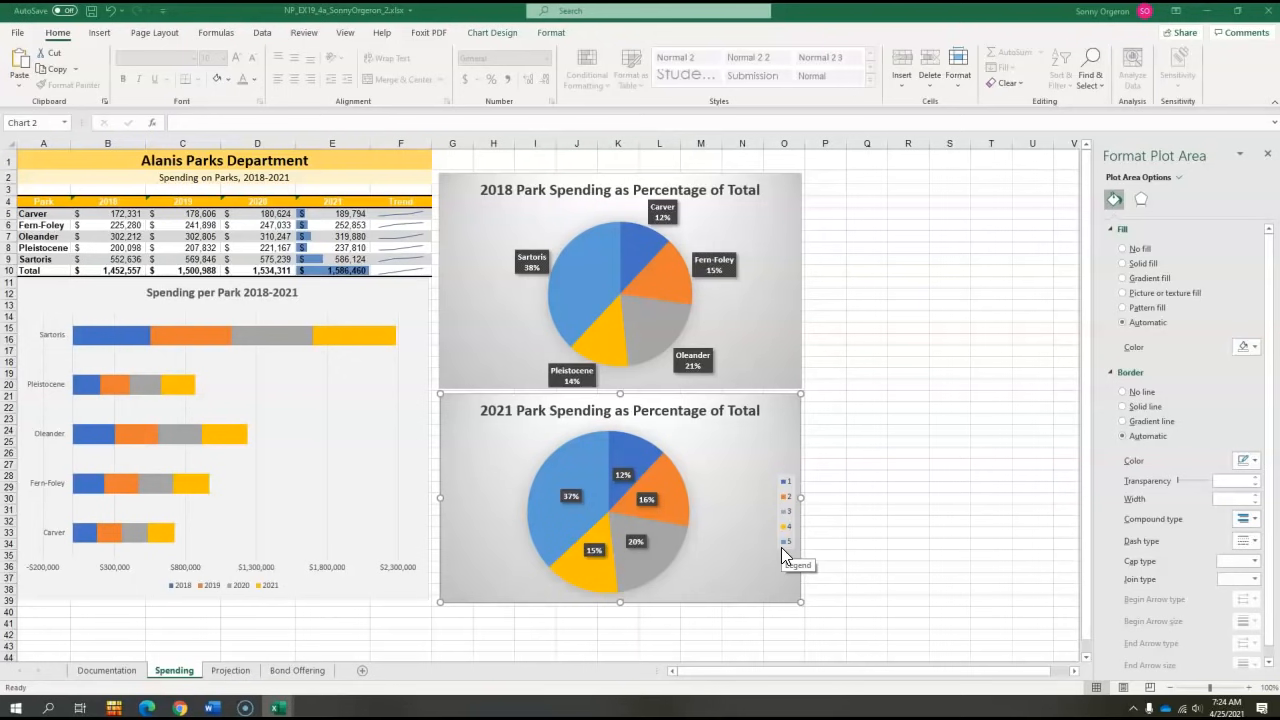
- Set the 2021 pie chart's horizontal axis labels to the park names in A5:A9
click(479, 440)
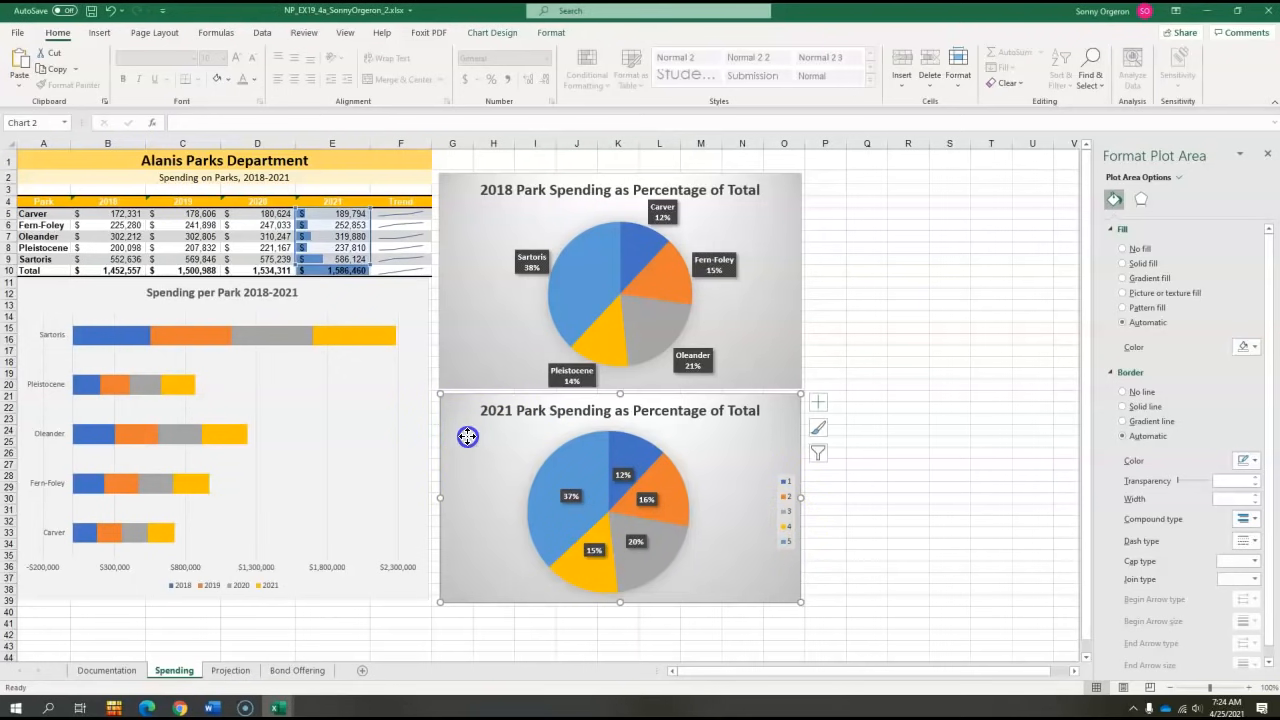
right_click(474, 444)
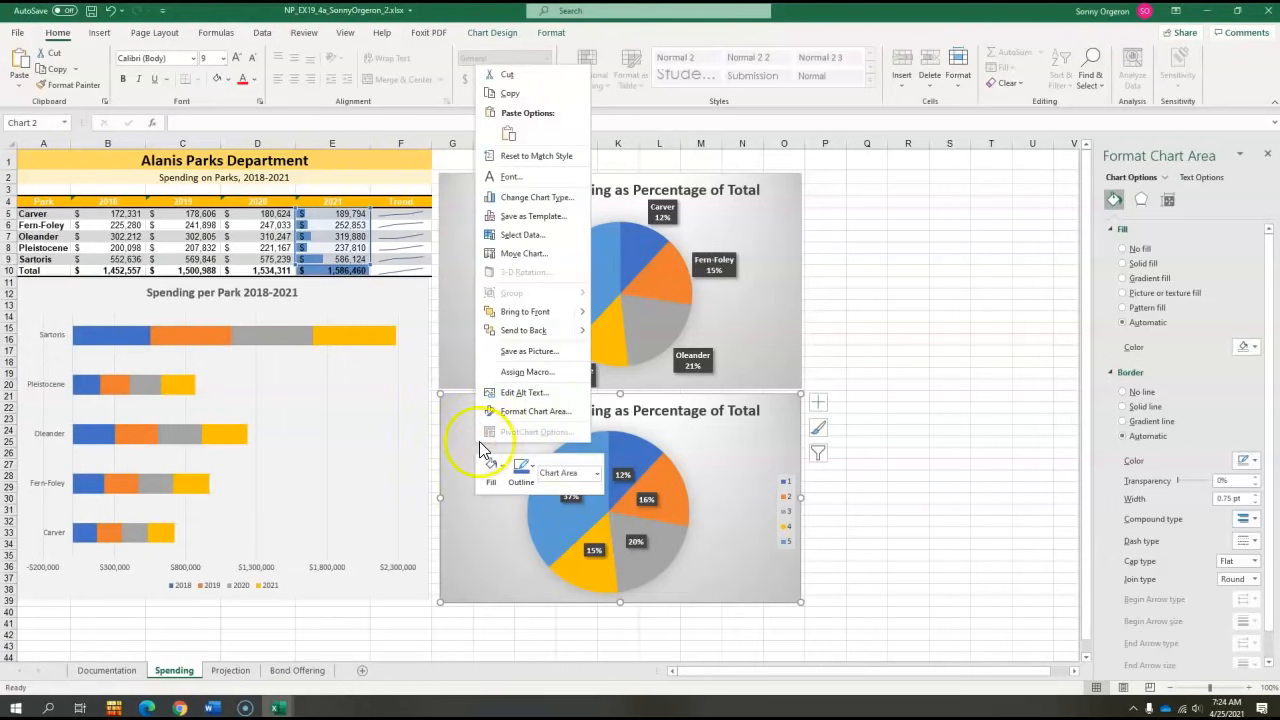
click(522, 234)
drag(1060, 223, 734, 181)
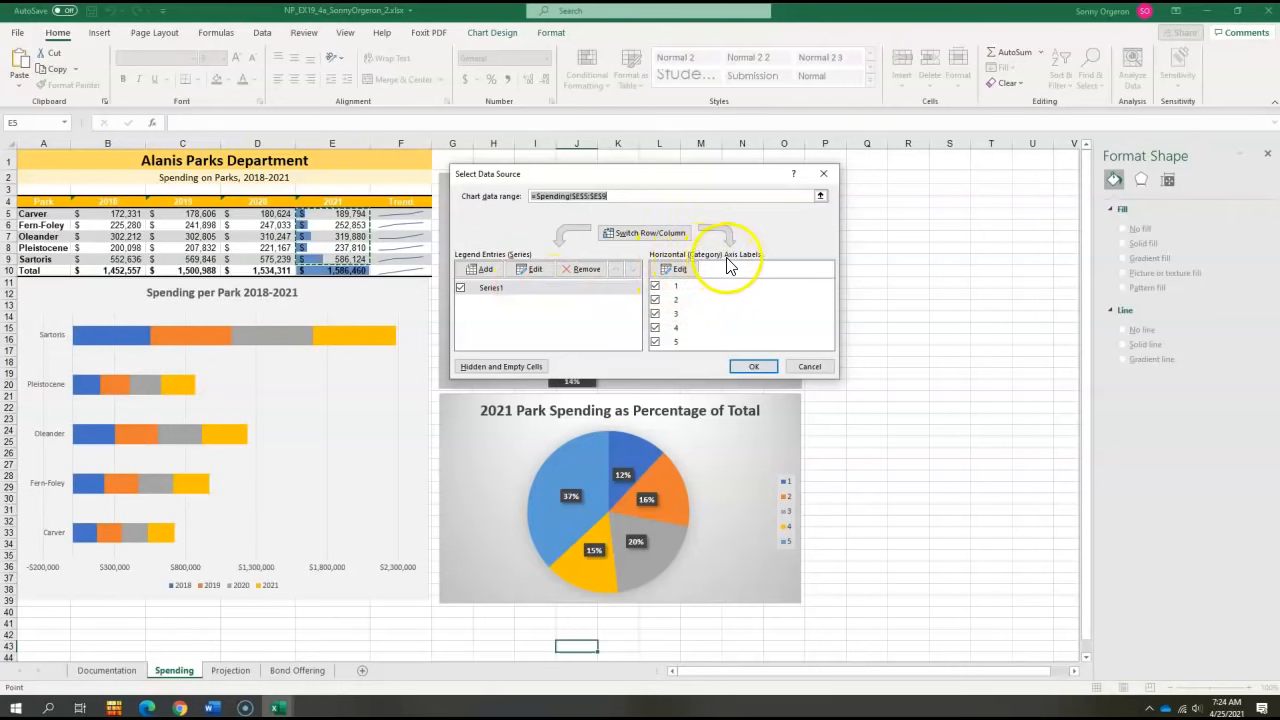
click(678, 270)
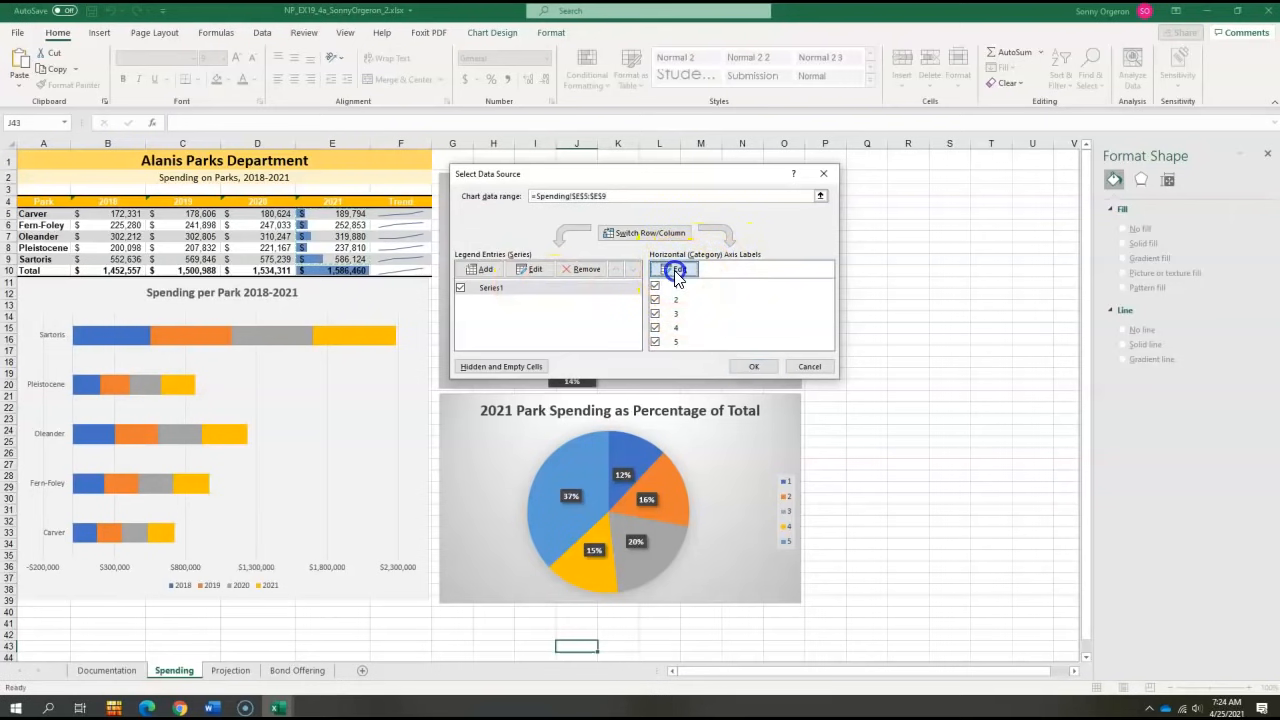
drag(955, 296, 919, 288)
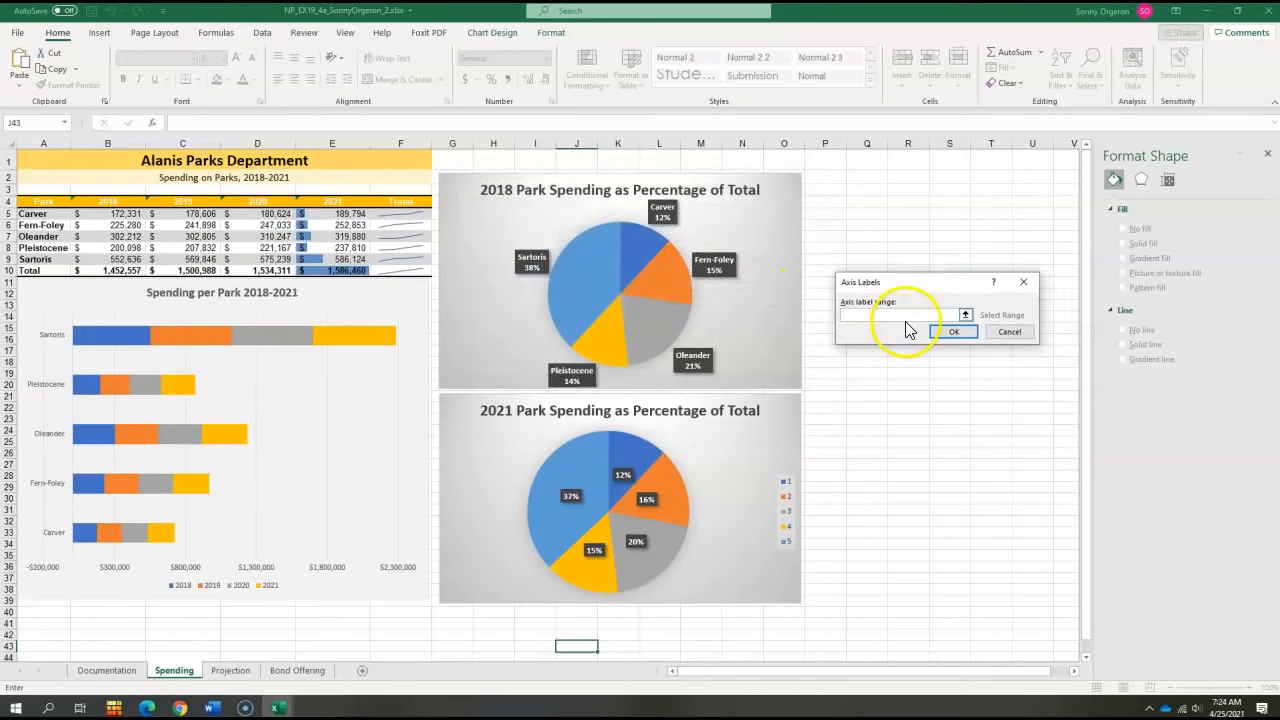
click(875, 318)
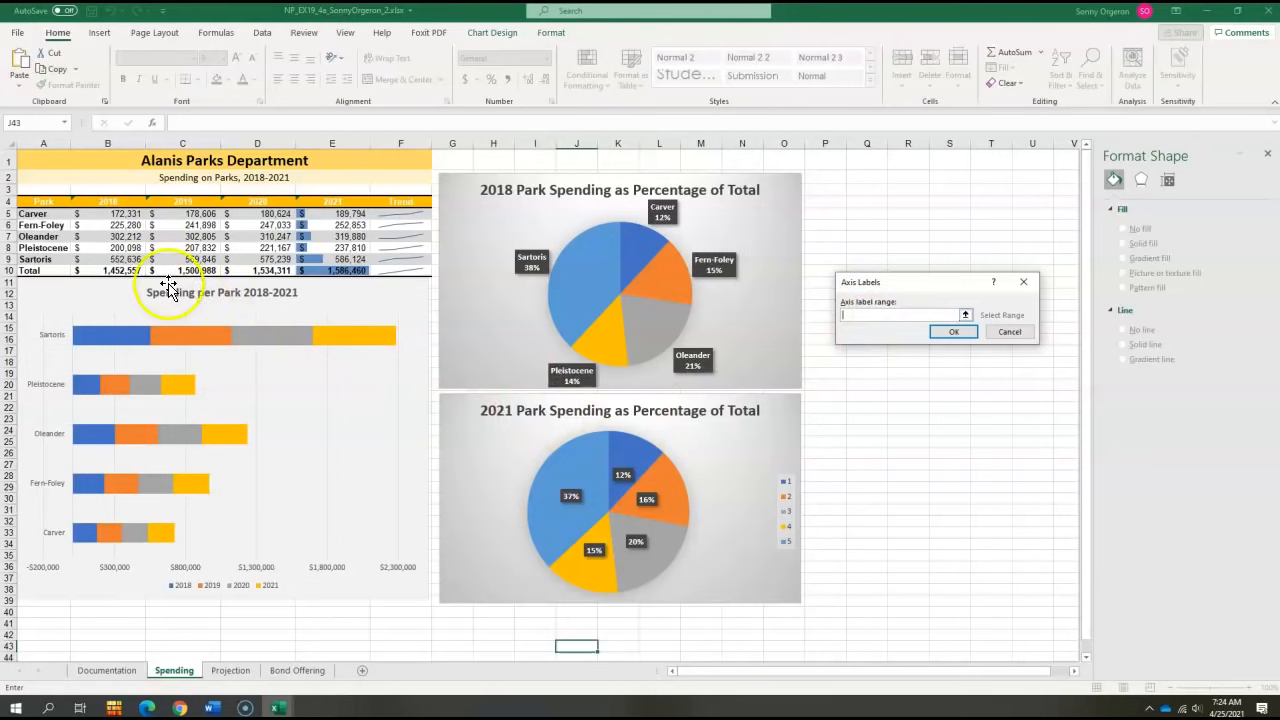
drag(41, 216, 38, 256)
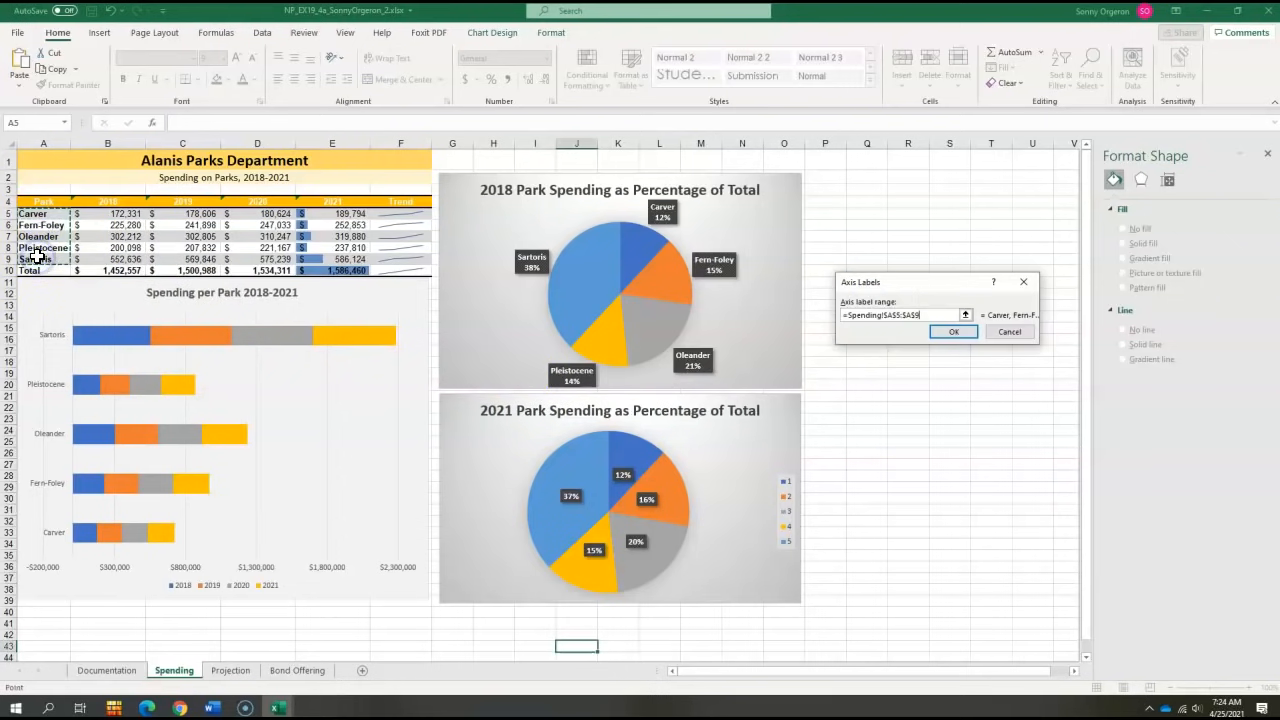
click(950, 333)
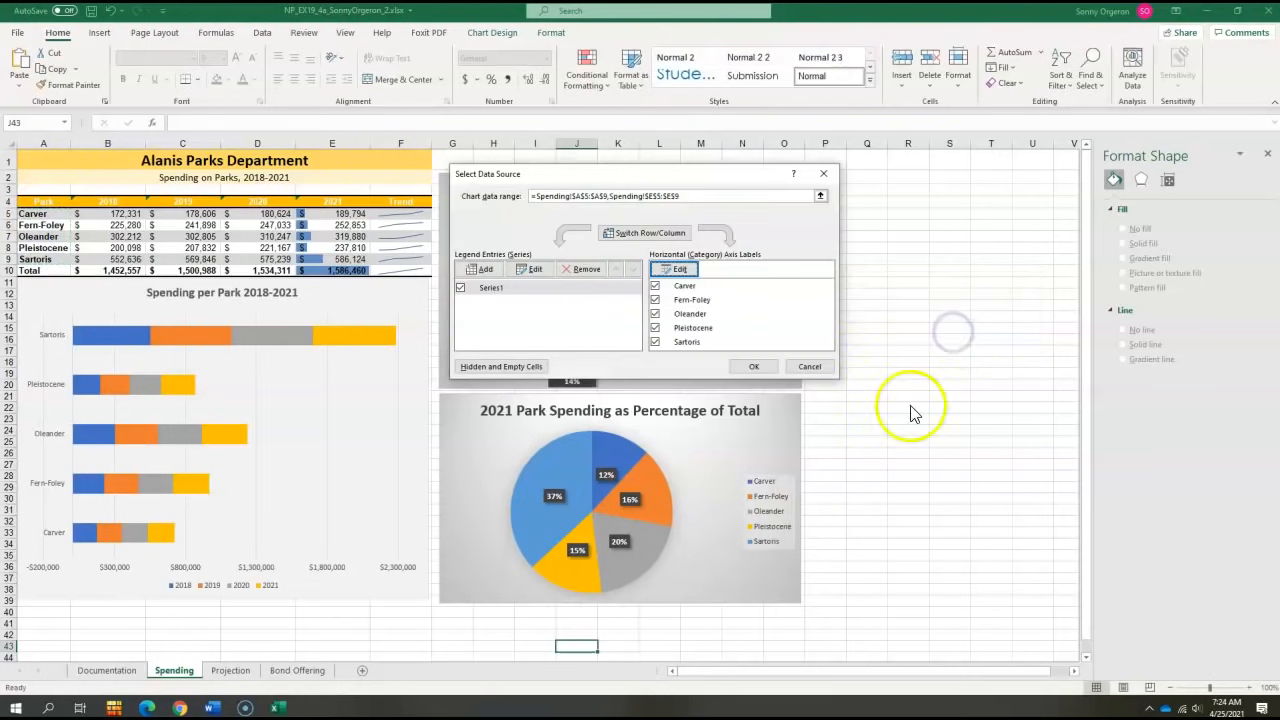
click(756, 367)
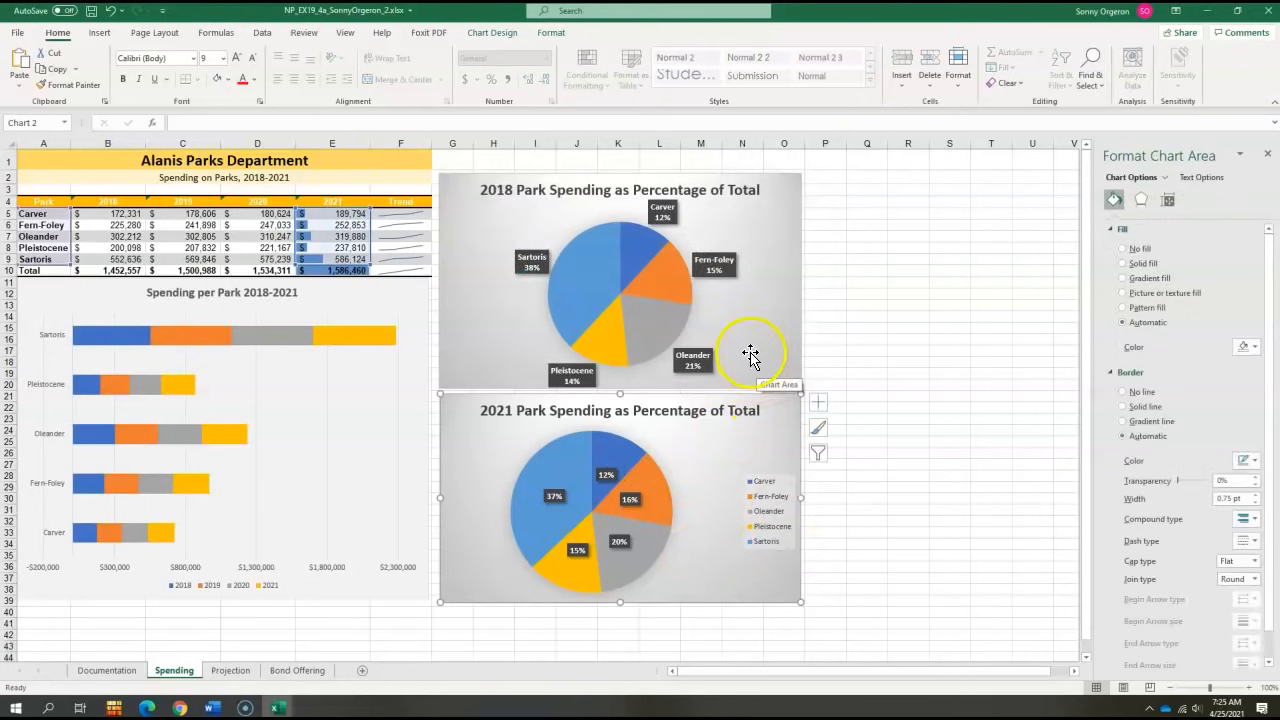
- Save the corrected workbook
click(91, 14)
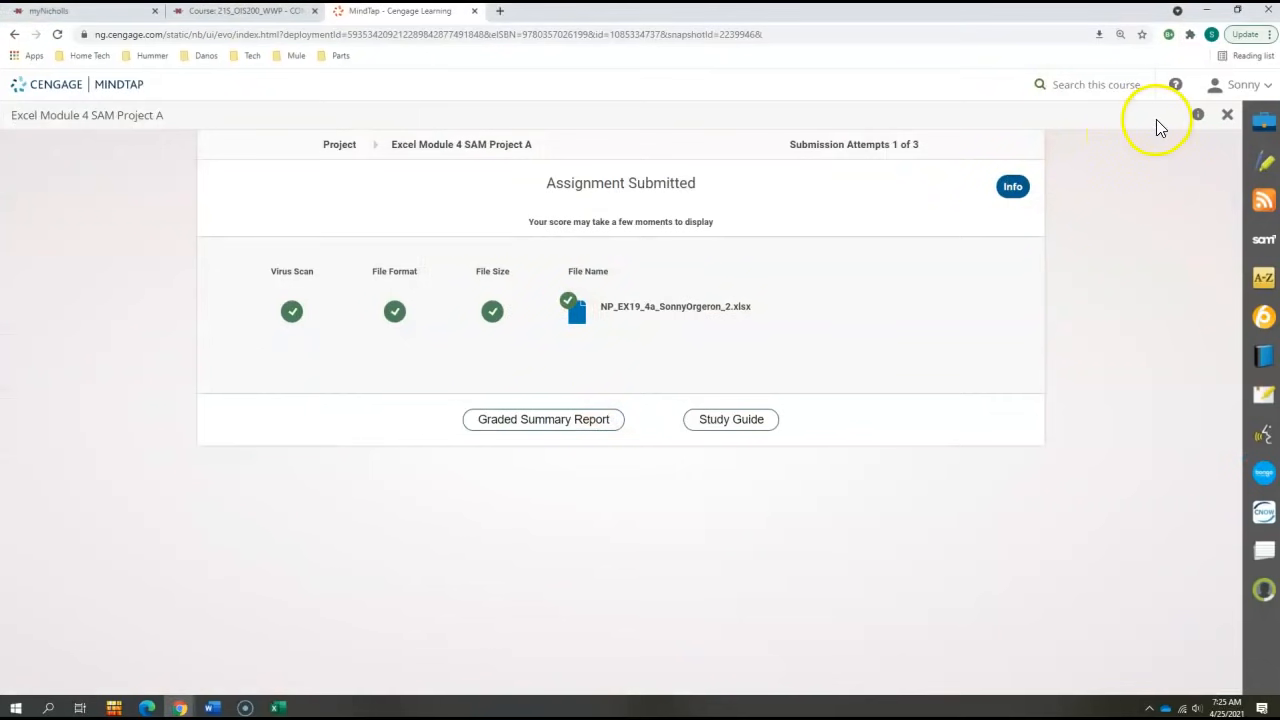
click(1002, 13)
drag(1200, 50, 1279, 50)
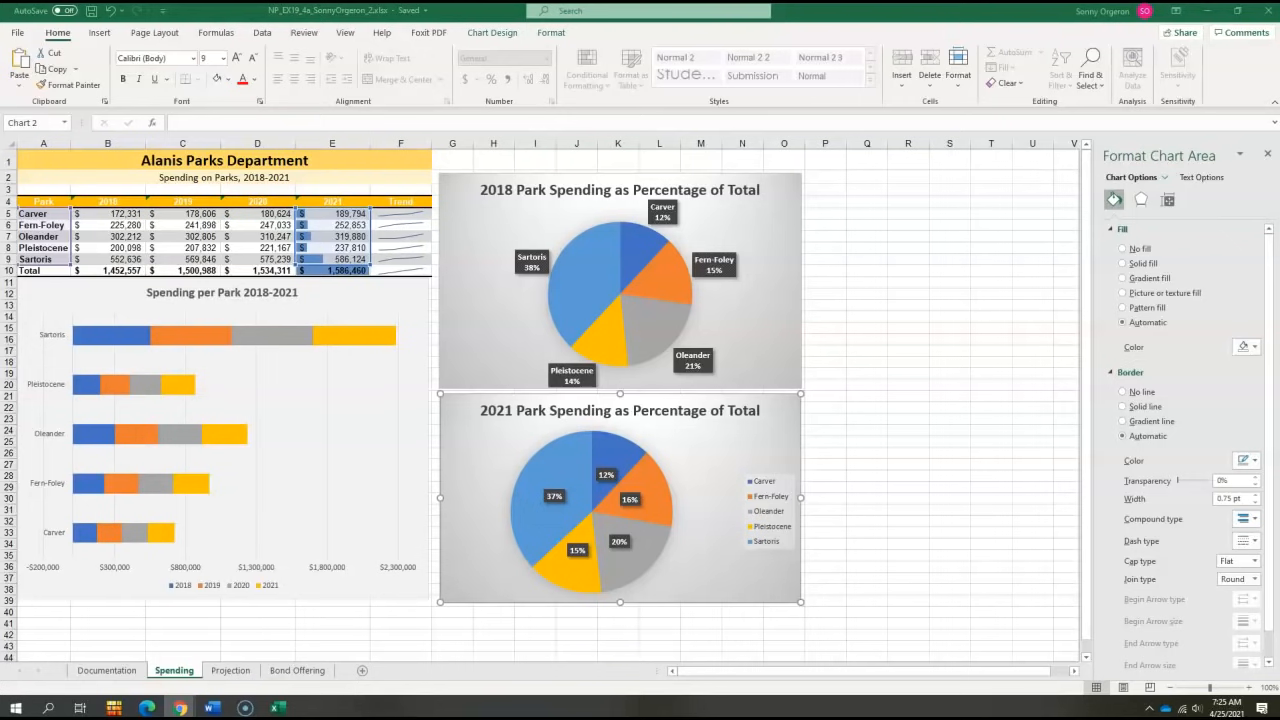
- Return to the browser and upload and submit the corrected NP_EX19_4a _2 workbook as a new attempt
drag(1279, 60, 836, 29)
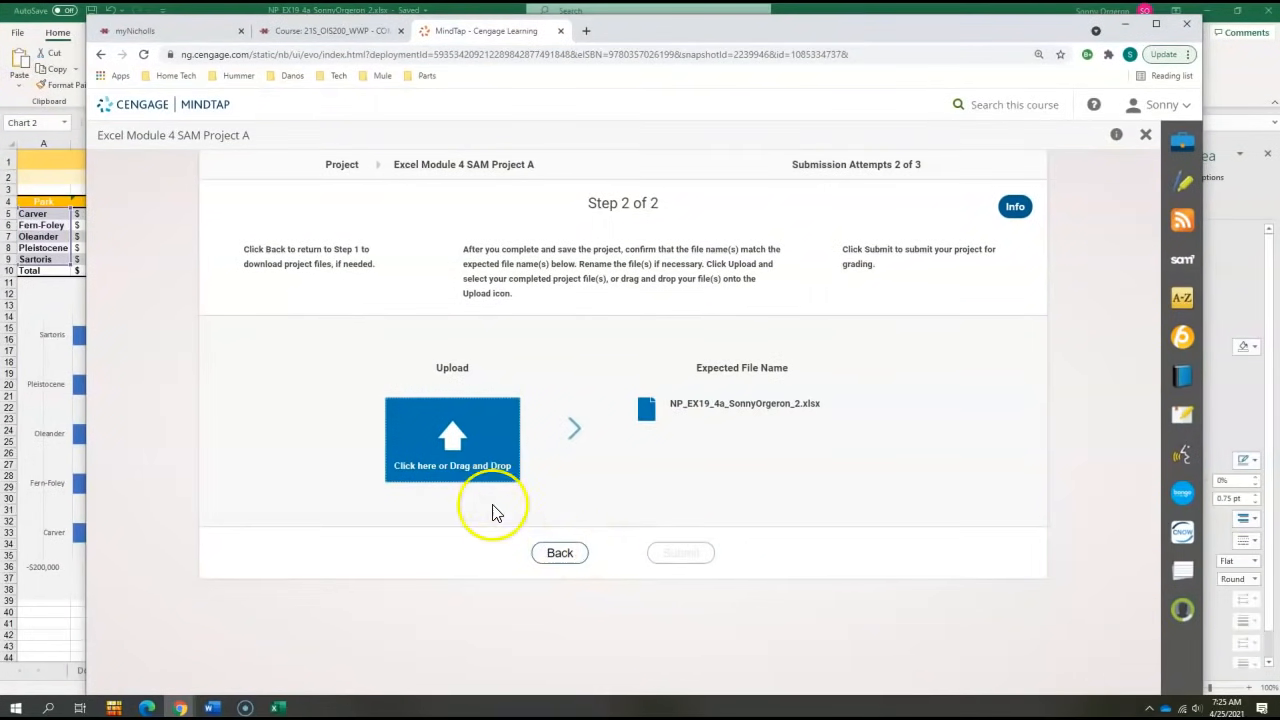
click(472, 449)
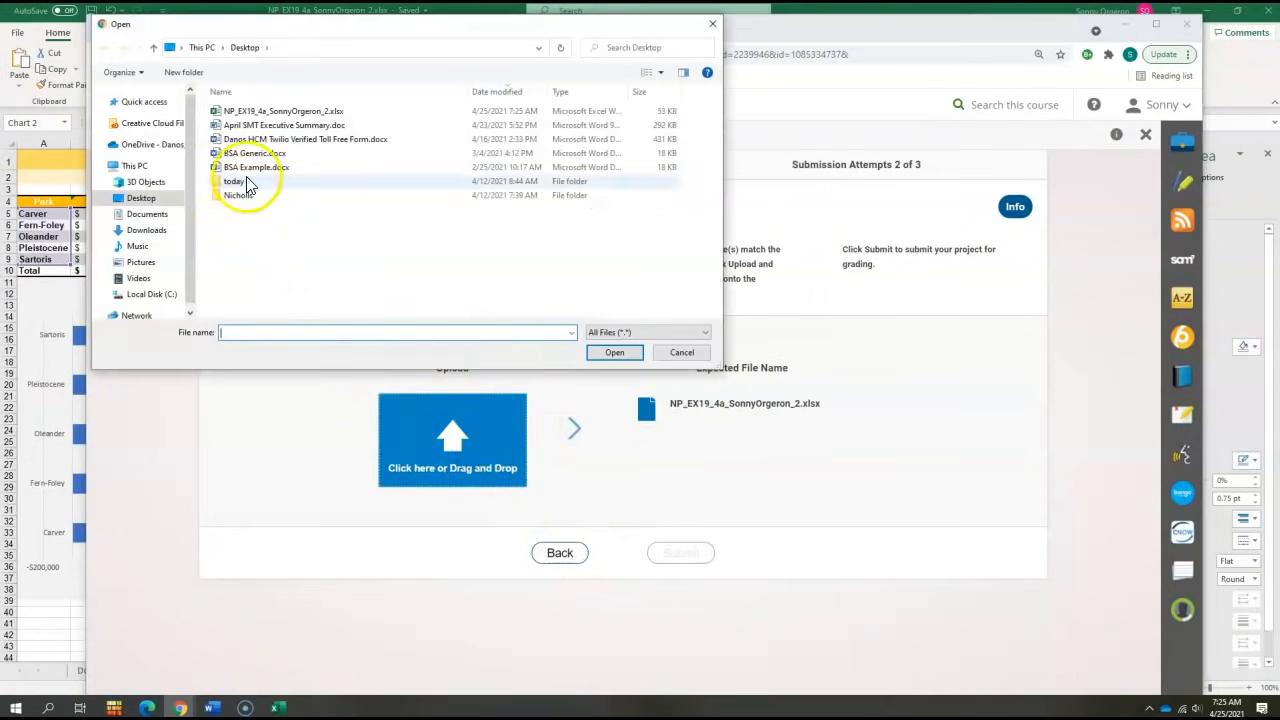
double_click(257, 117)
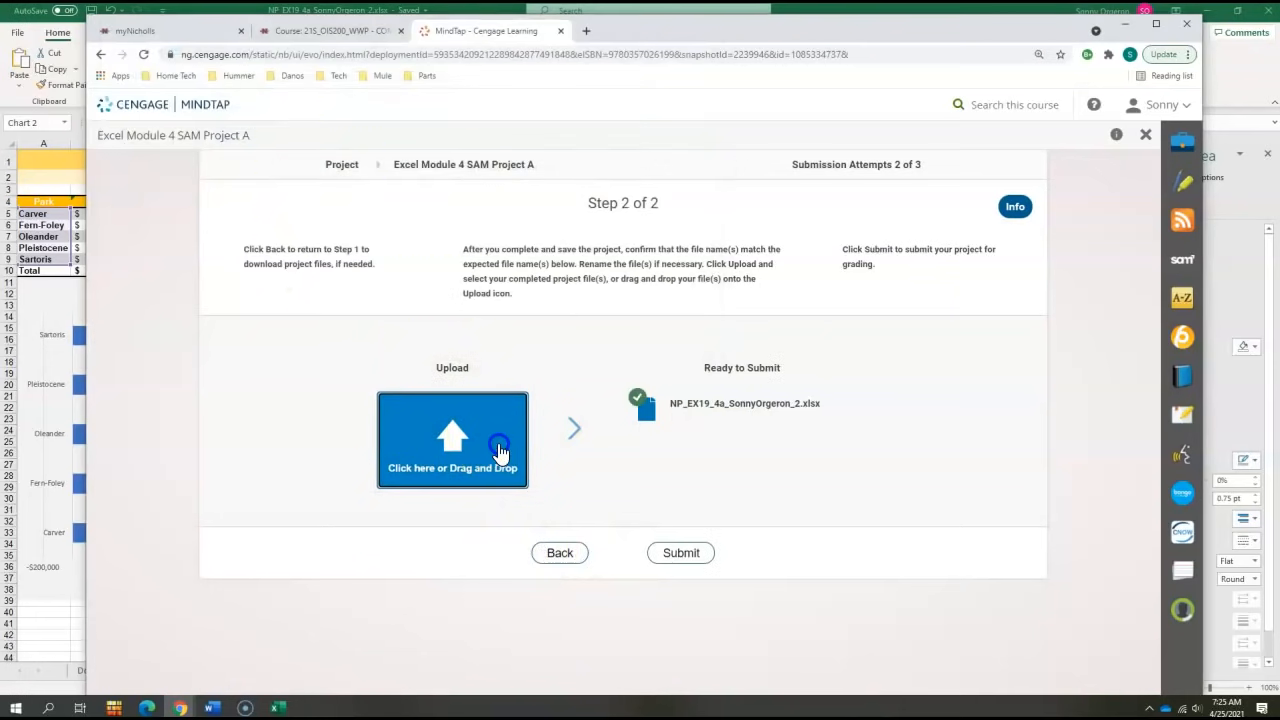
click(699, 562)
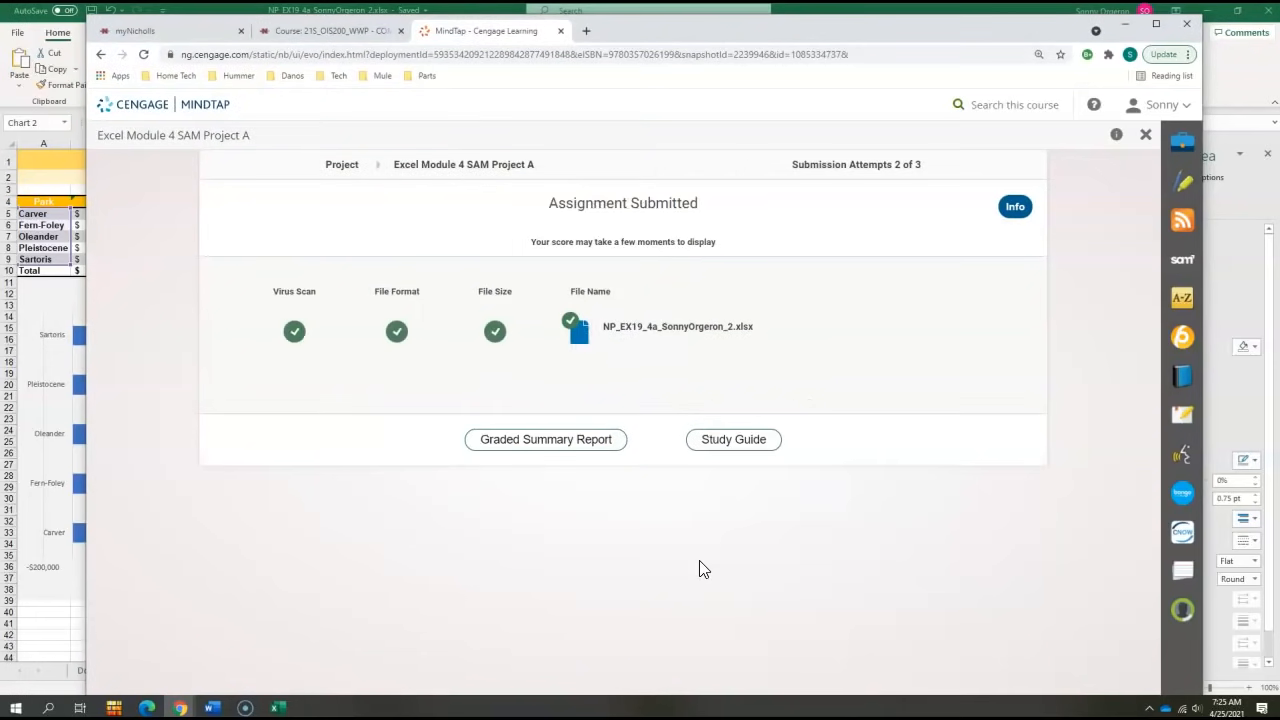
- Download and open the new graded summary report and scroll through its per-task results
click(566, 443)
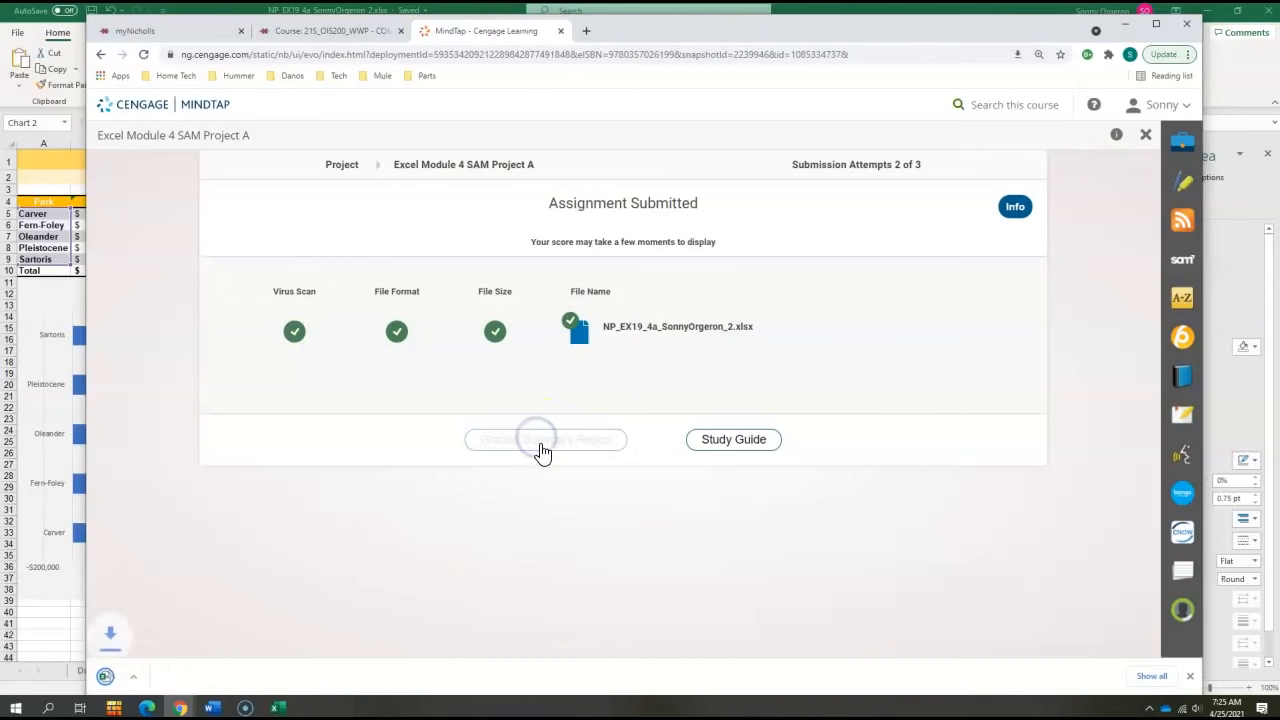
click(140, 684)
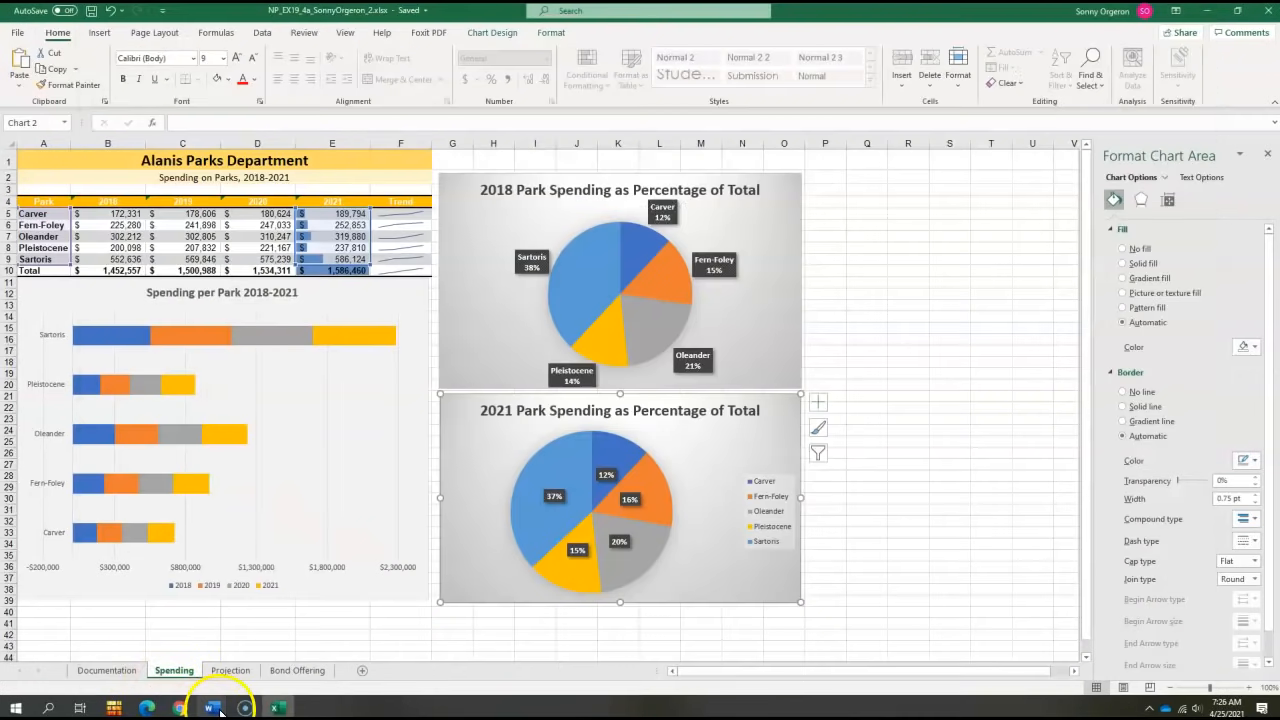
mouse_move(221, 711)
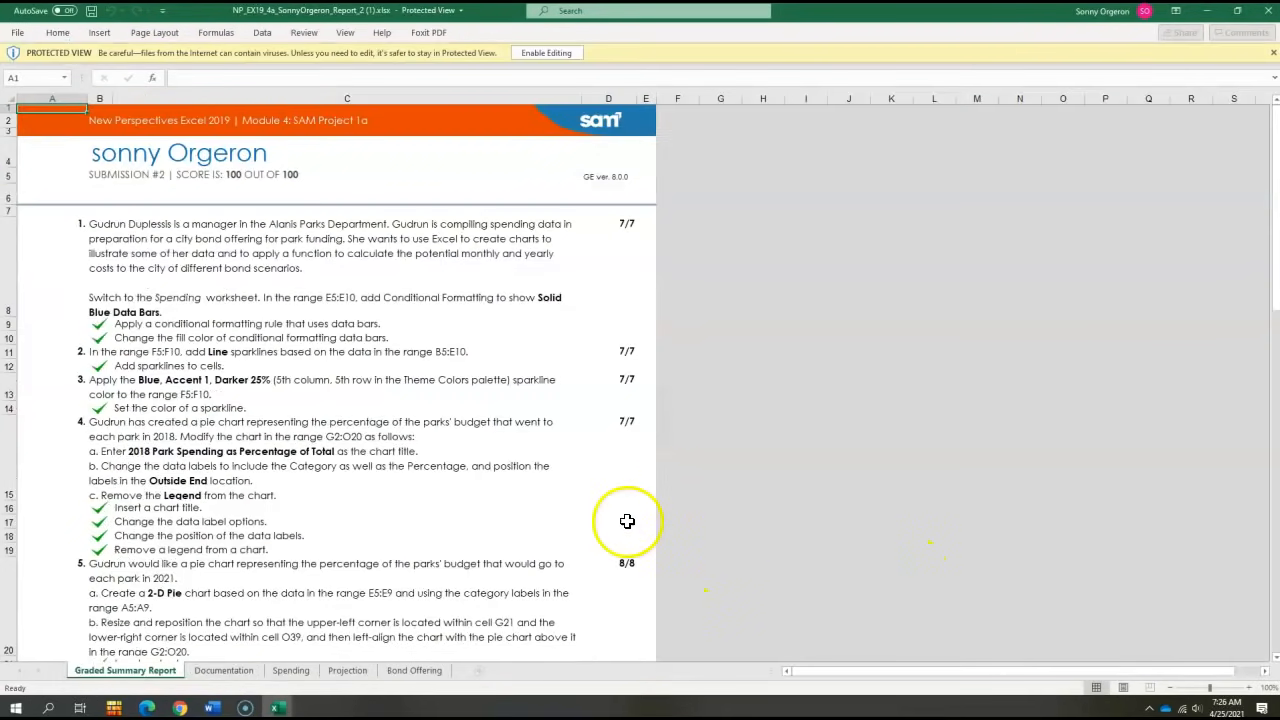
scroll(376, 477, down, 8)
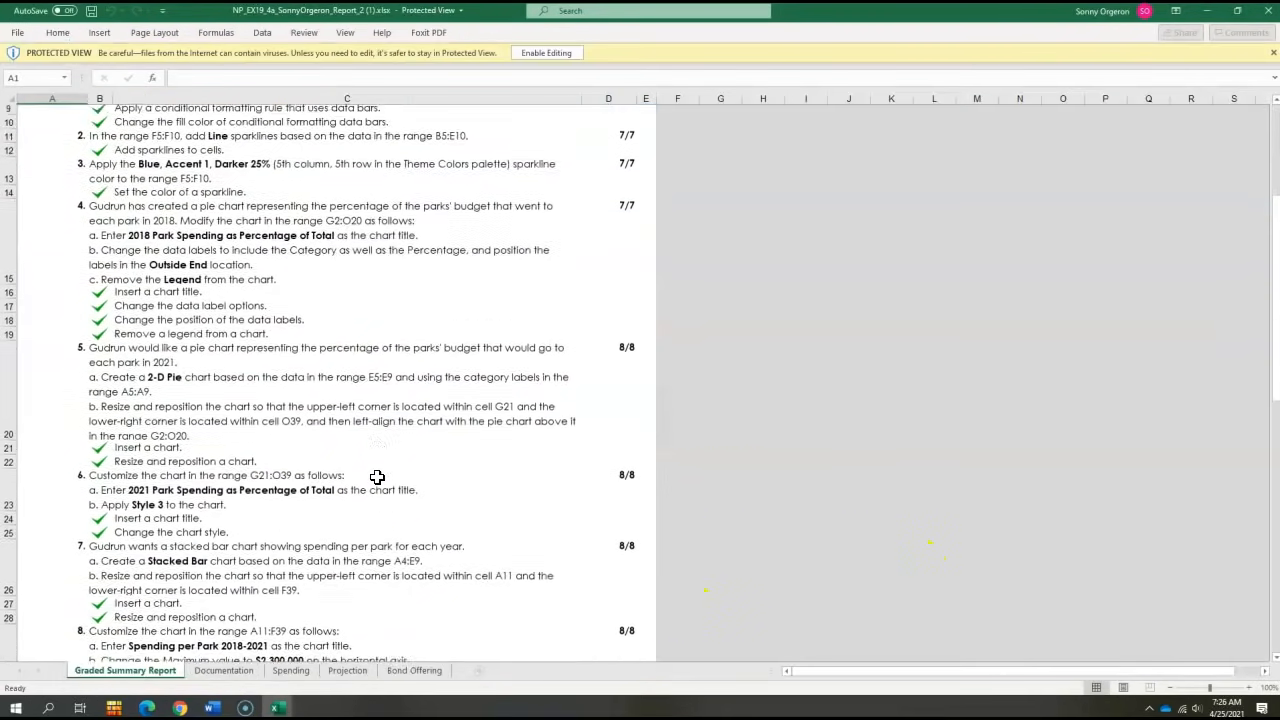
scroll(376, 477, down, 8)
scroll(376, 470, up, 15)
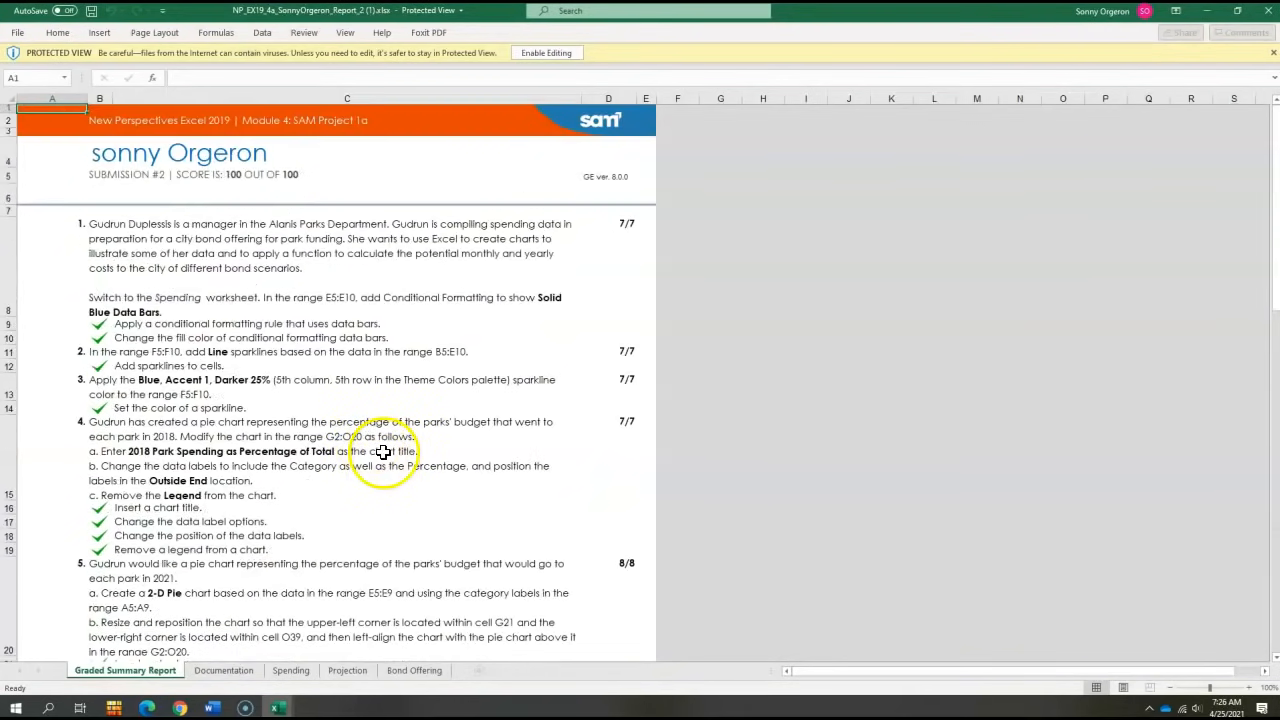